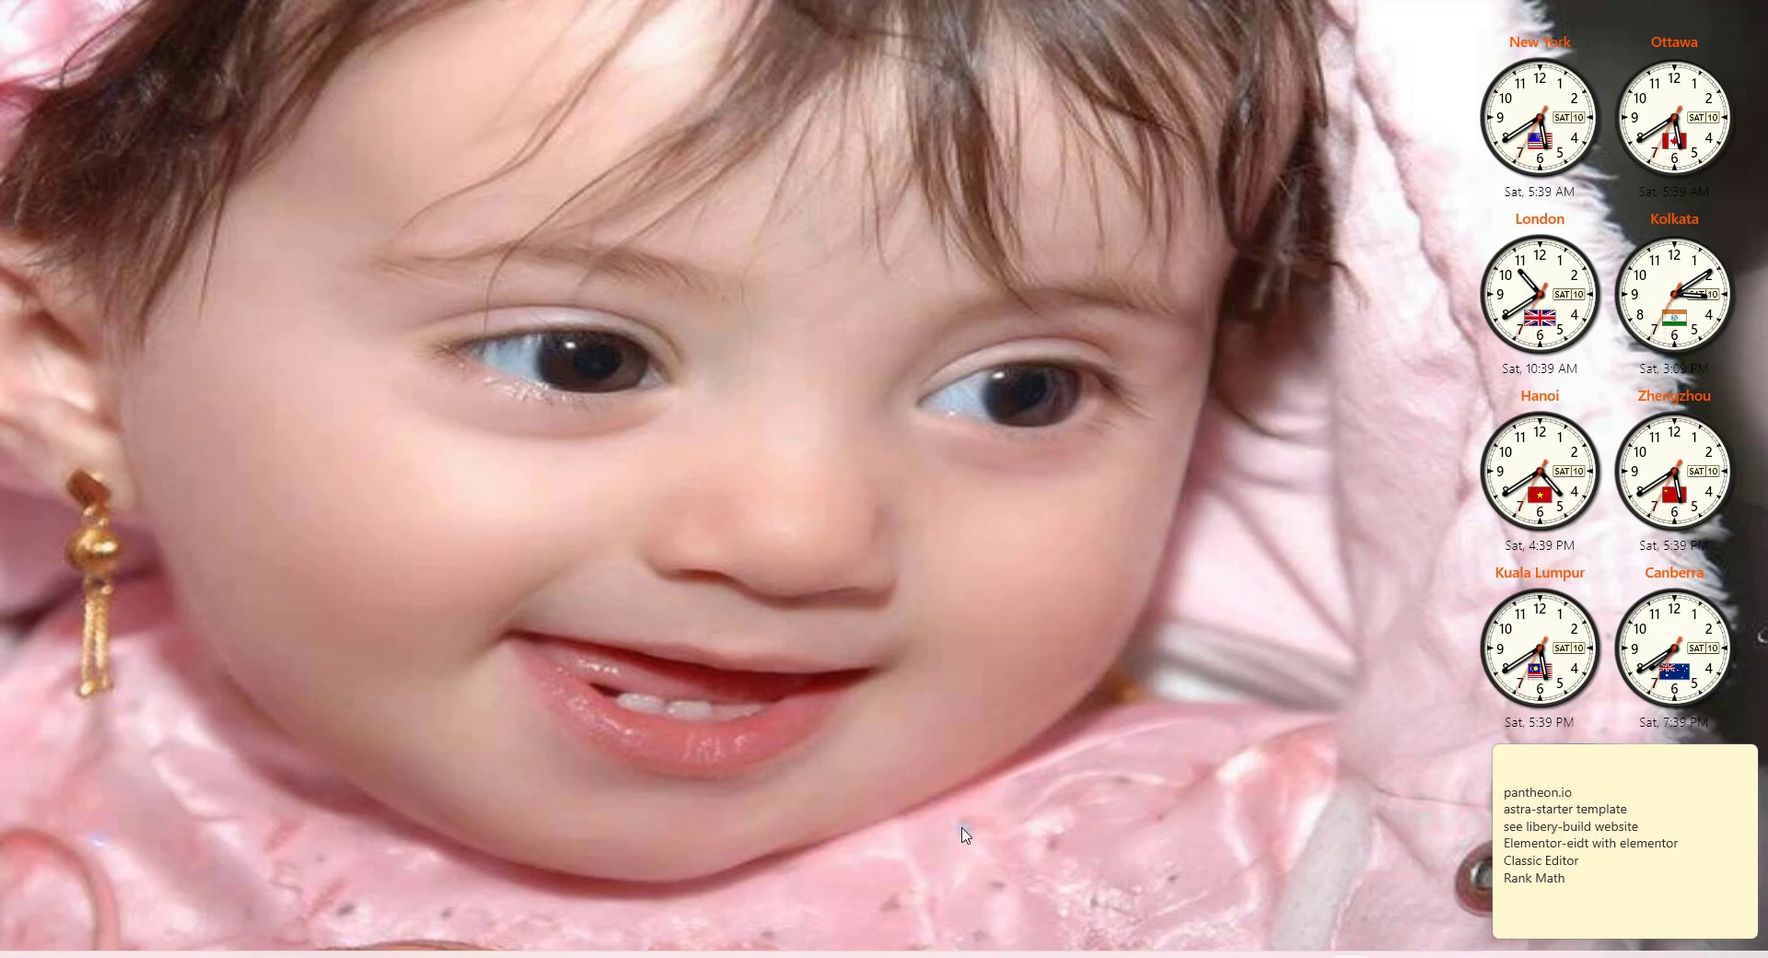
# Step: Launch Google Chrome from the taskbar to the Google homepage
pyautogui.click(741, 956)
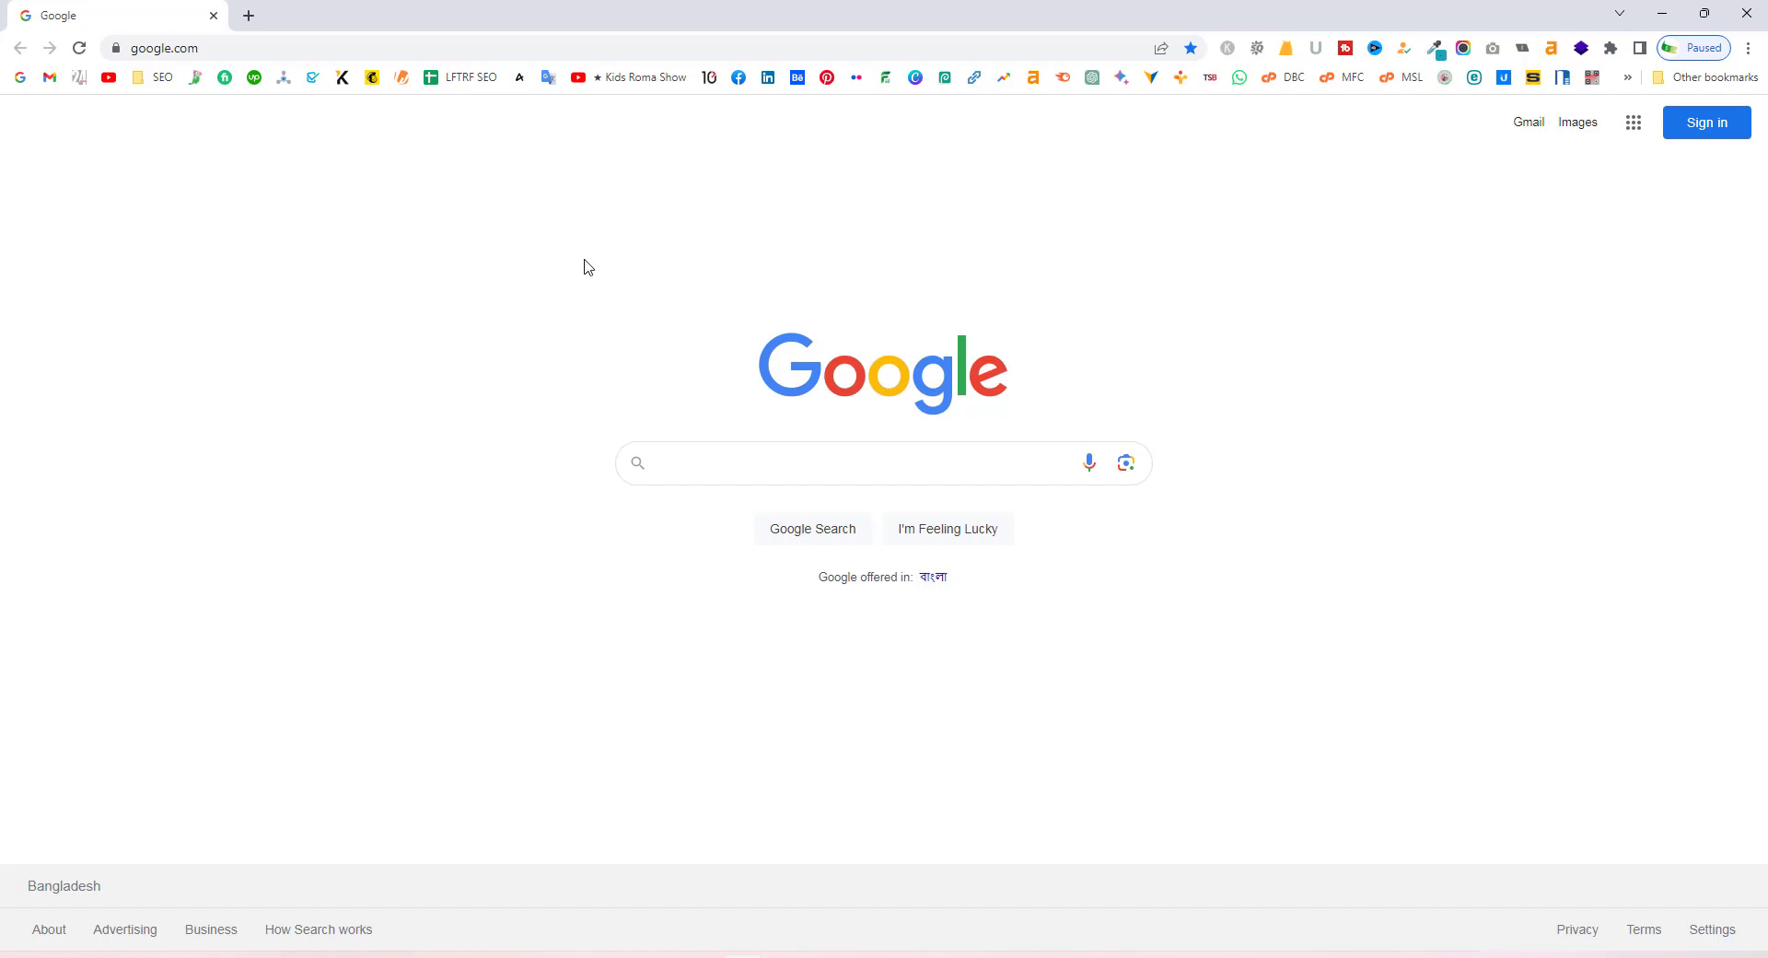
# Step: Go to pantheon.io and bring up the free account registration form
pyautogui.click(512, 50)
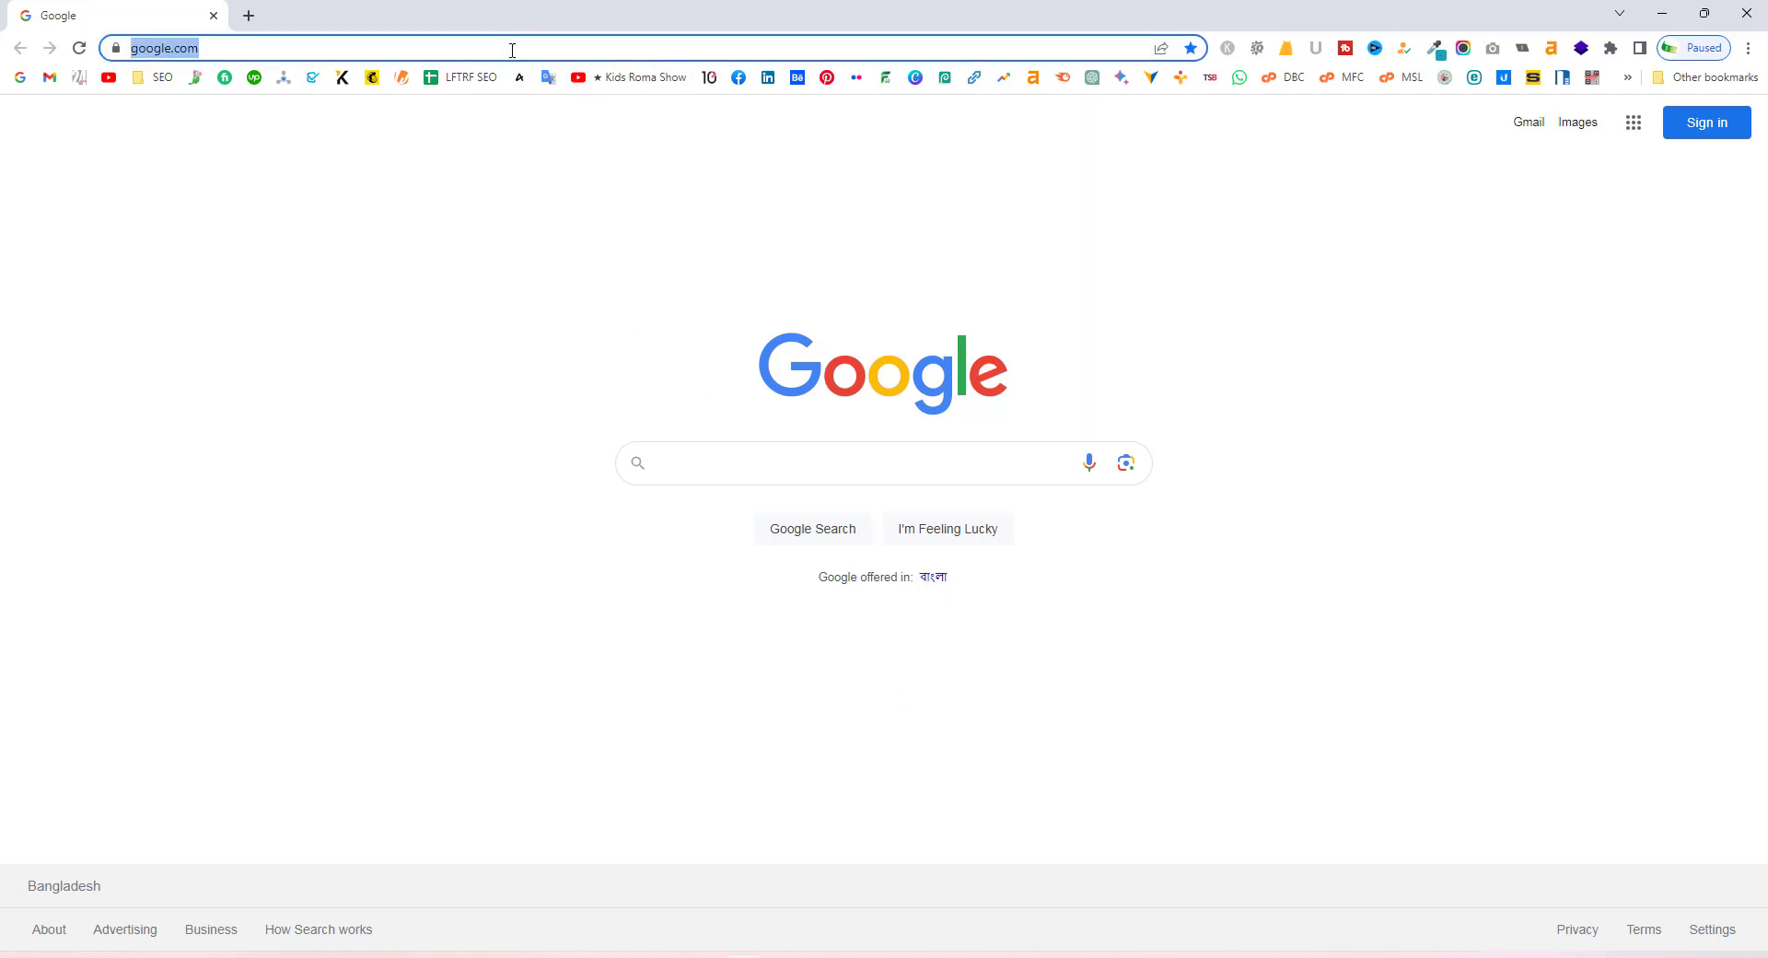
pyautogui.write('pan')
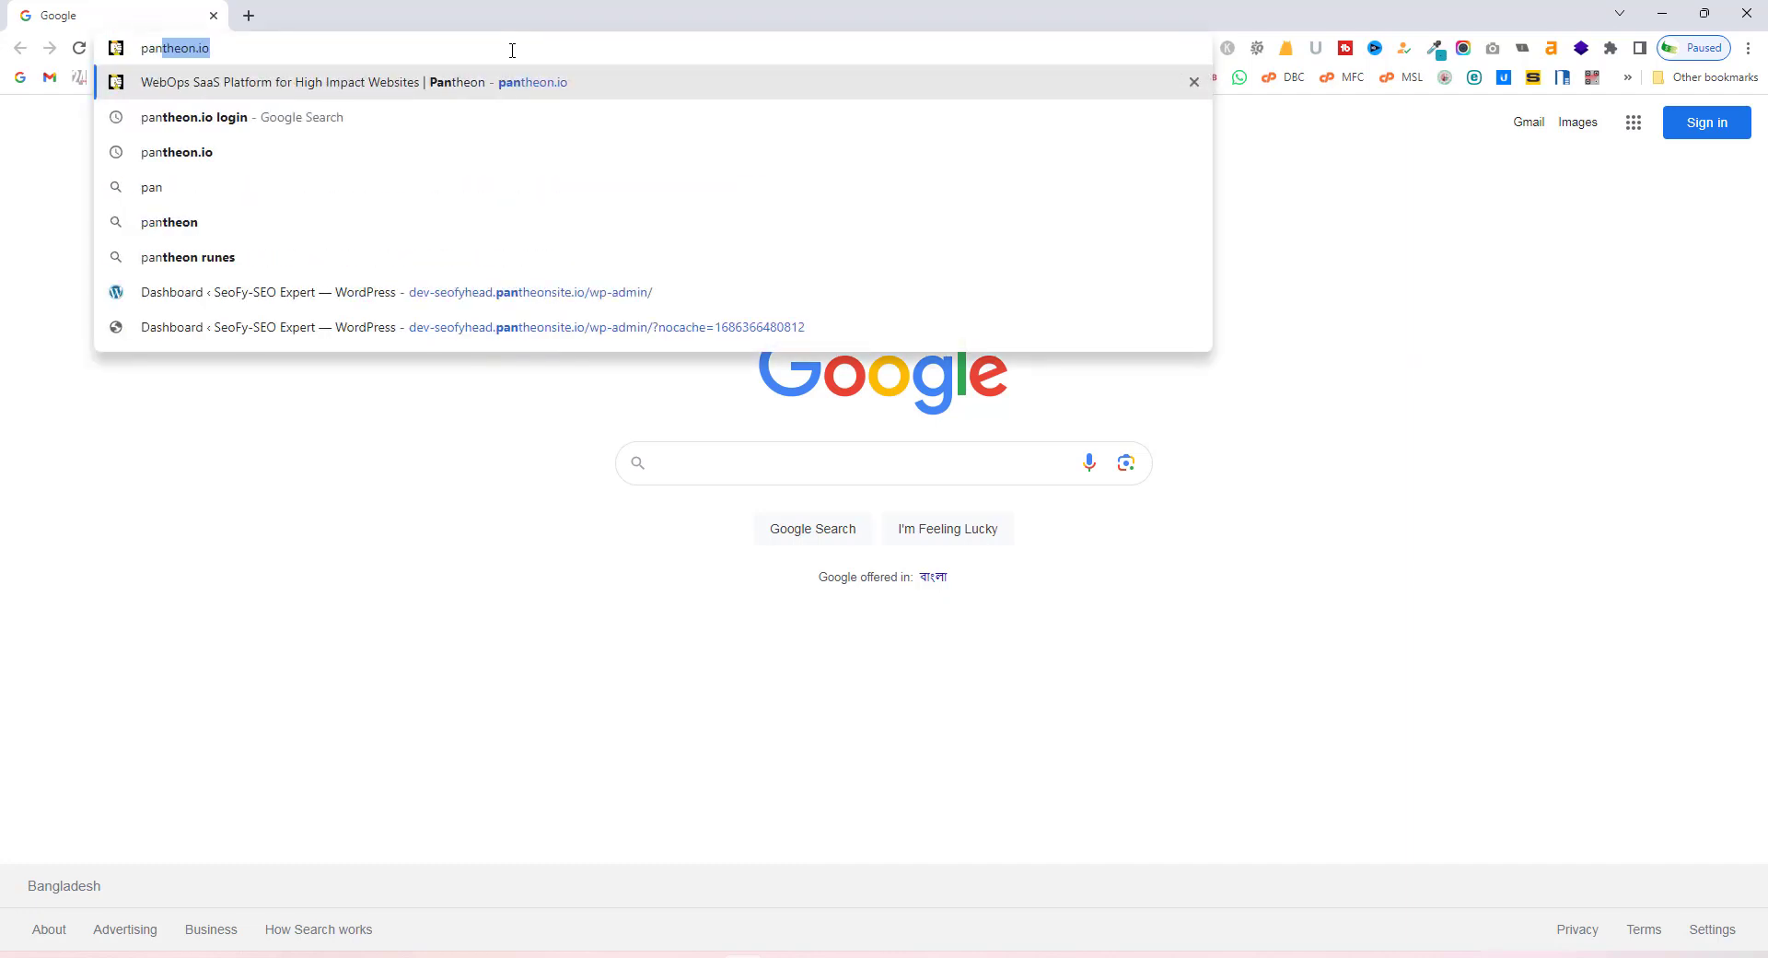
pyautogui.press('Right')
pyautogui.press('Return')
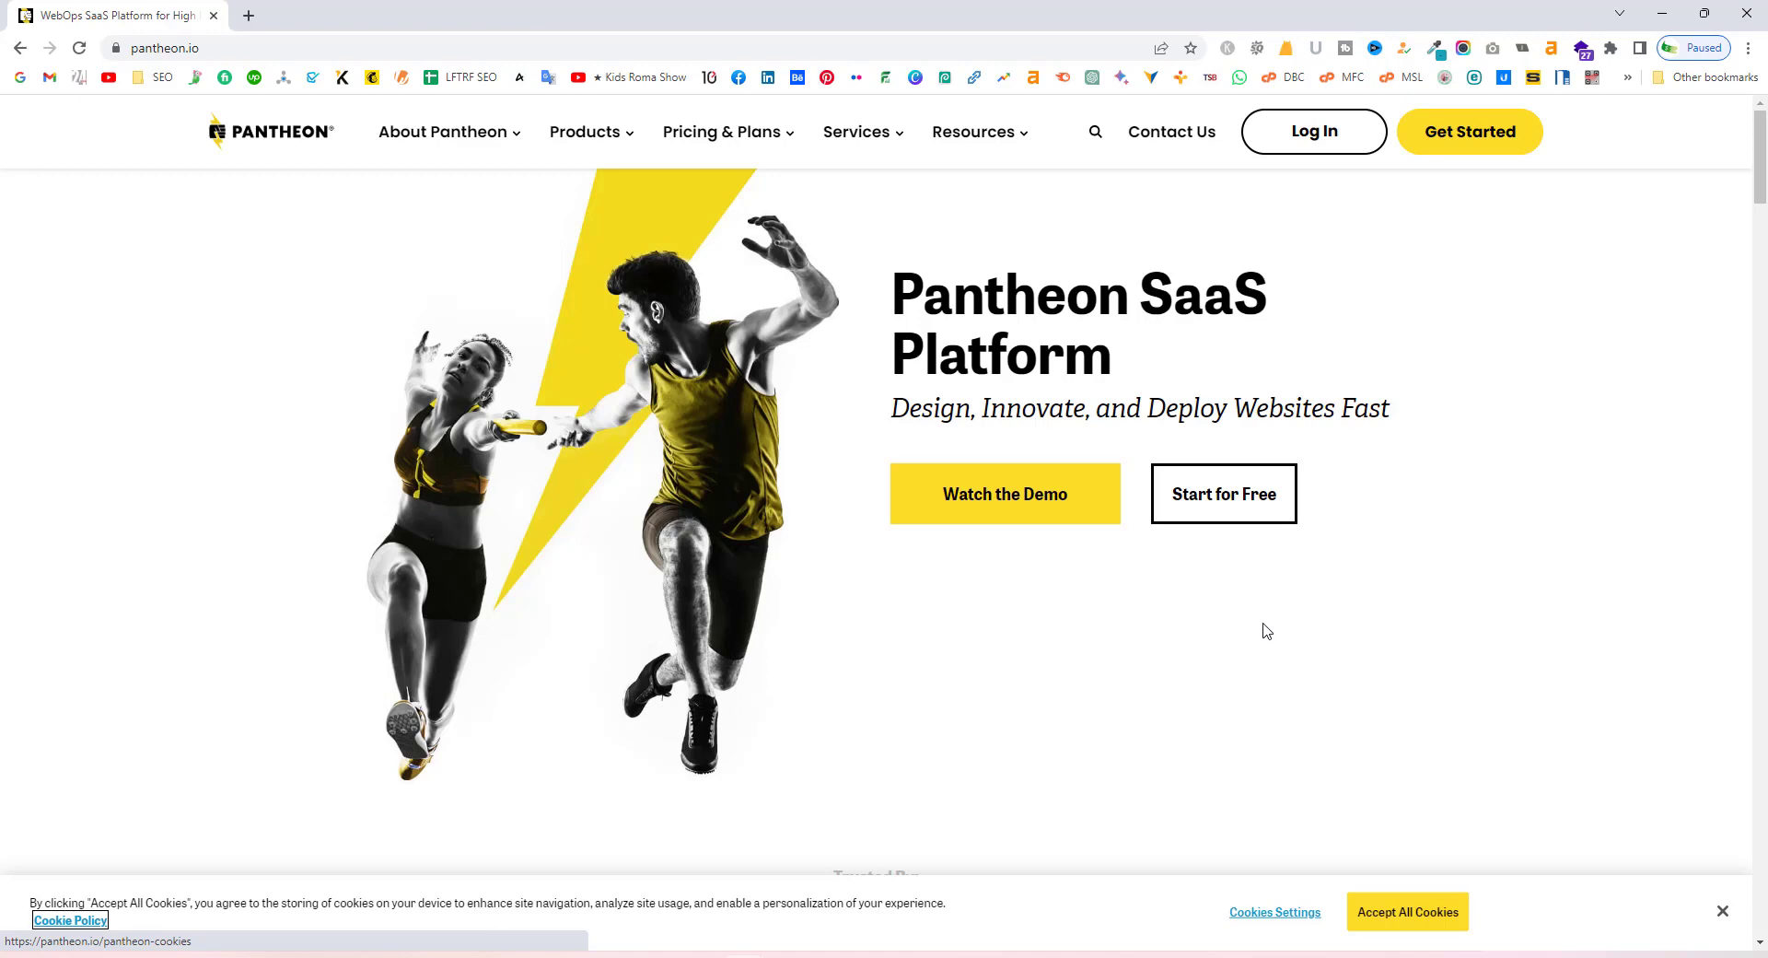
pyautogui.click(1500, 140)
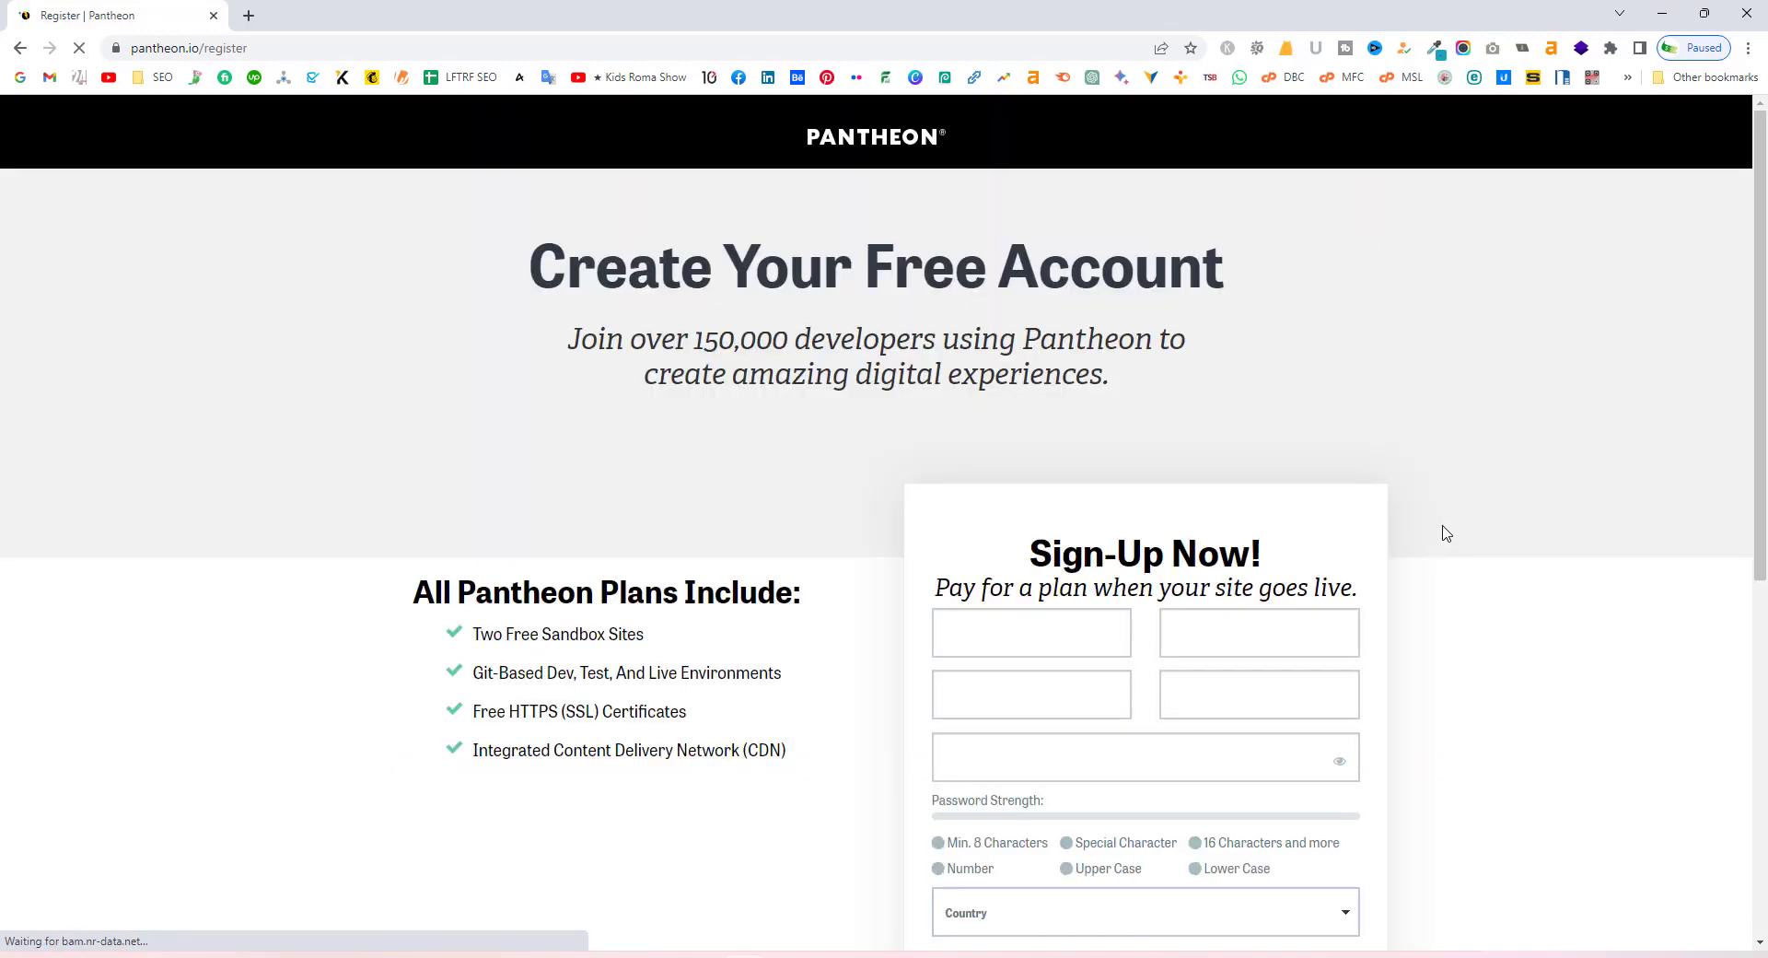
# Step: Fill in the first name, last name, company name, saved work e-mail and account password
pyautogui.scroll(-2, 1453, 505)
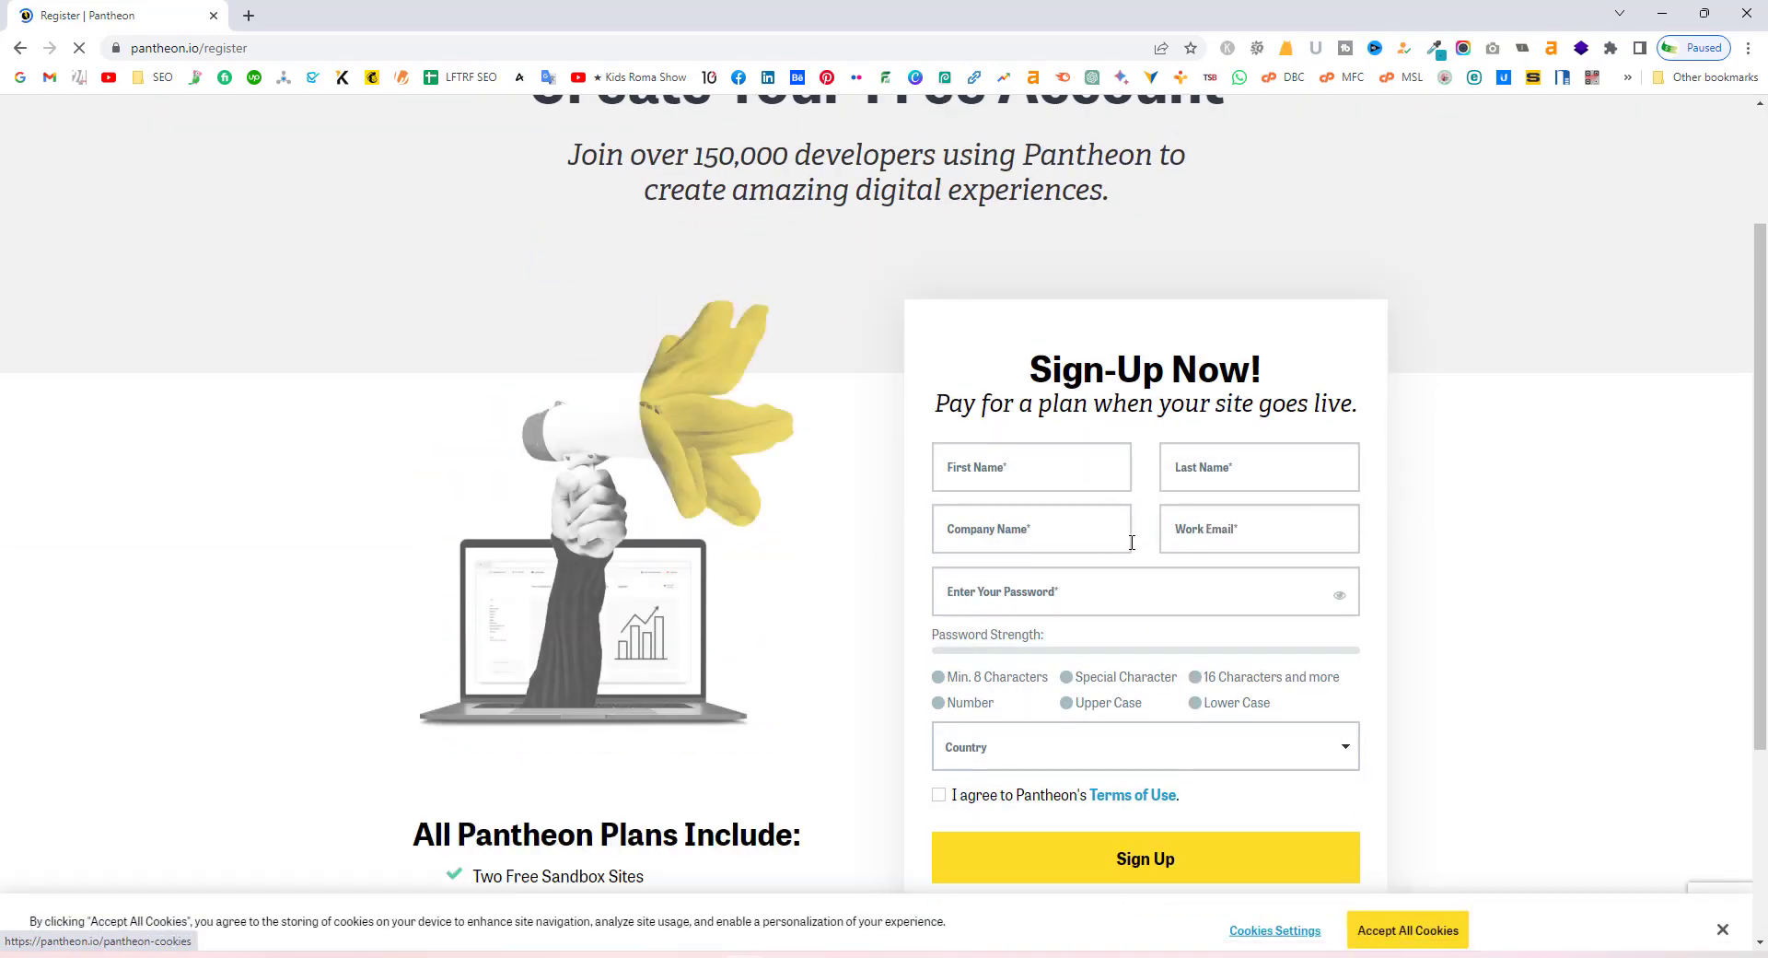
pyautogui.click(1064, 469)
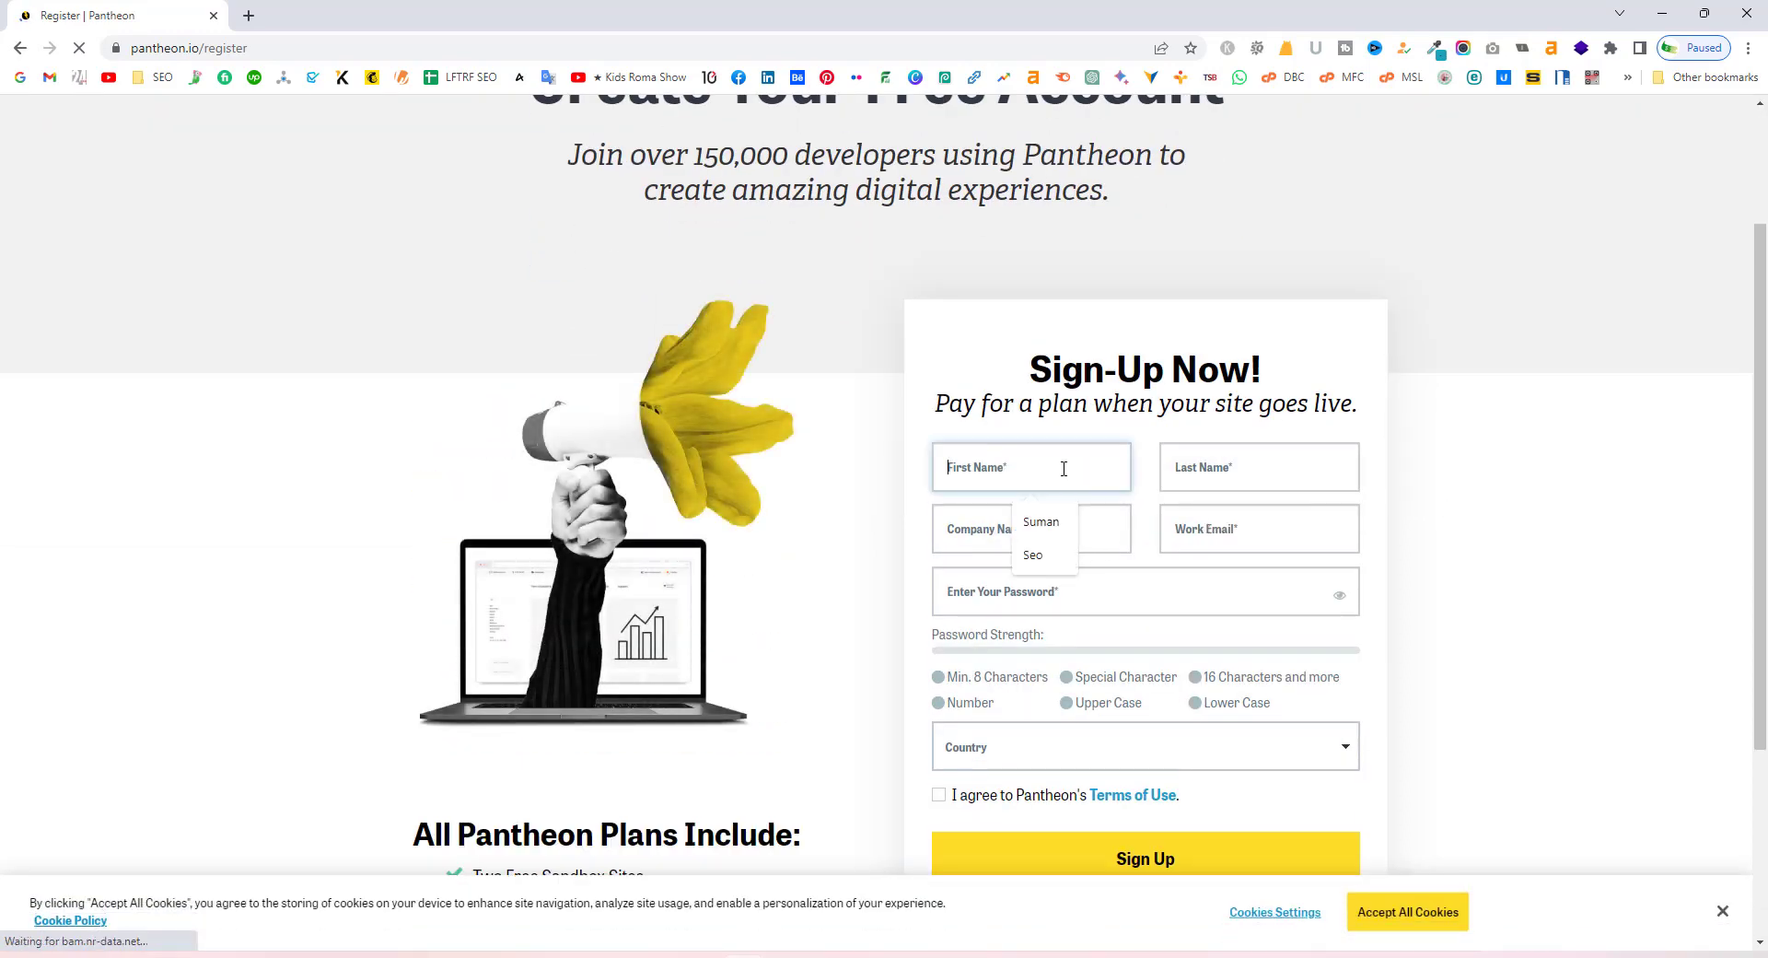
pyautogui.write('Seo')
pyautogui.press('Tab')
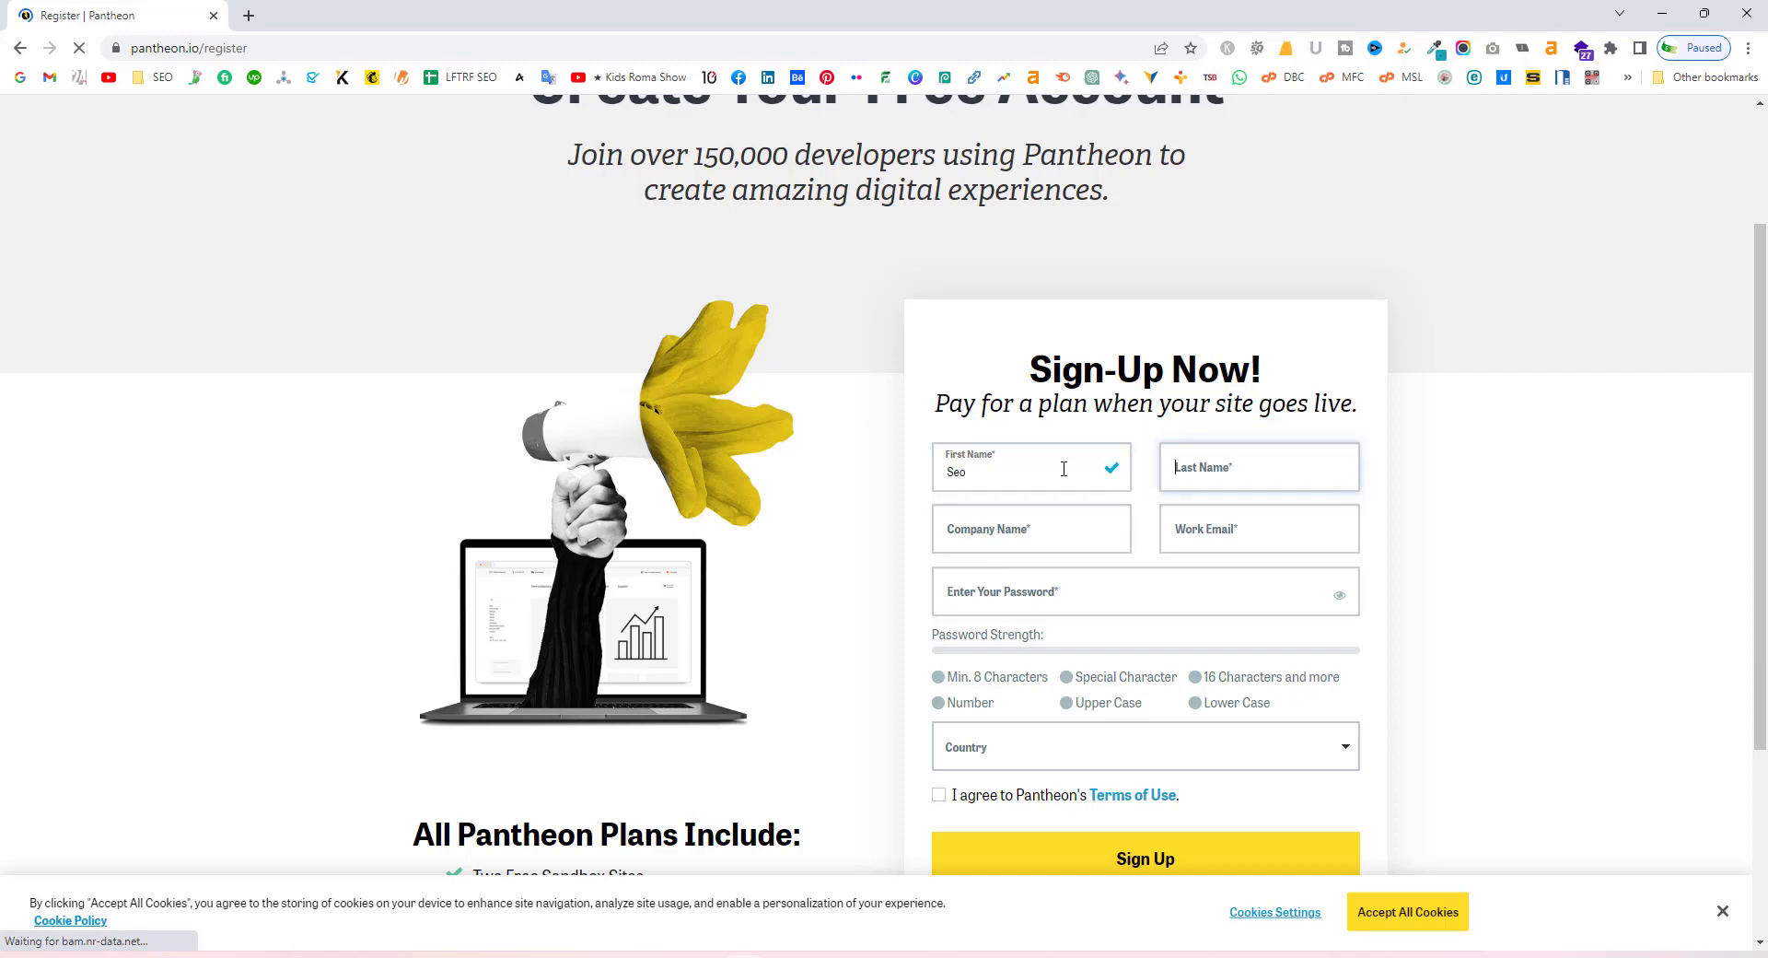
pyautogui.write('Head')
pyautogui.press('Tab')
pyautogui.write('S')
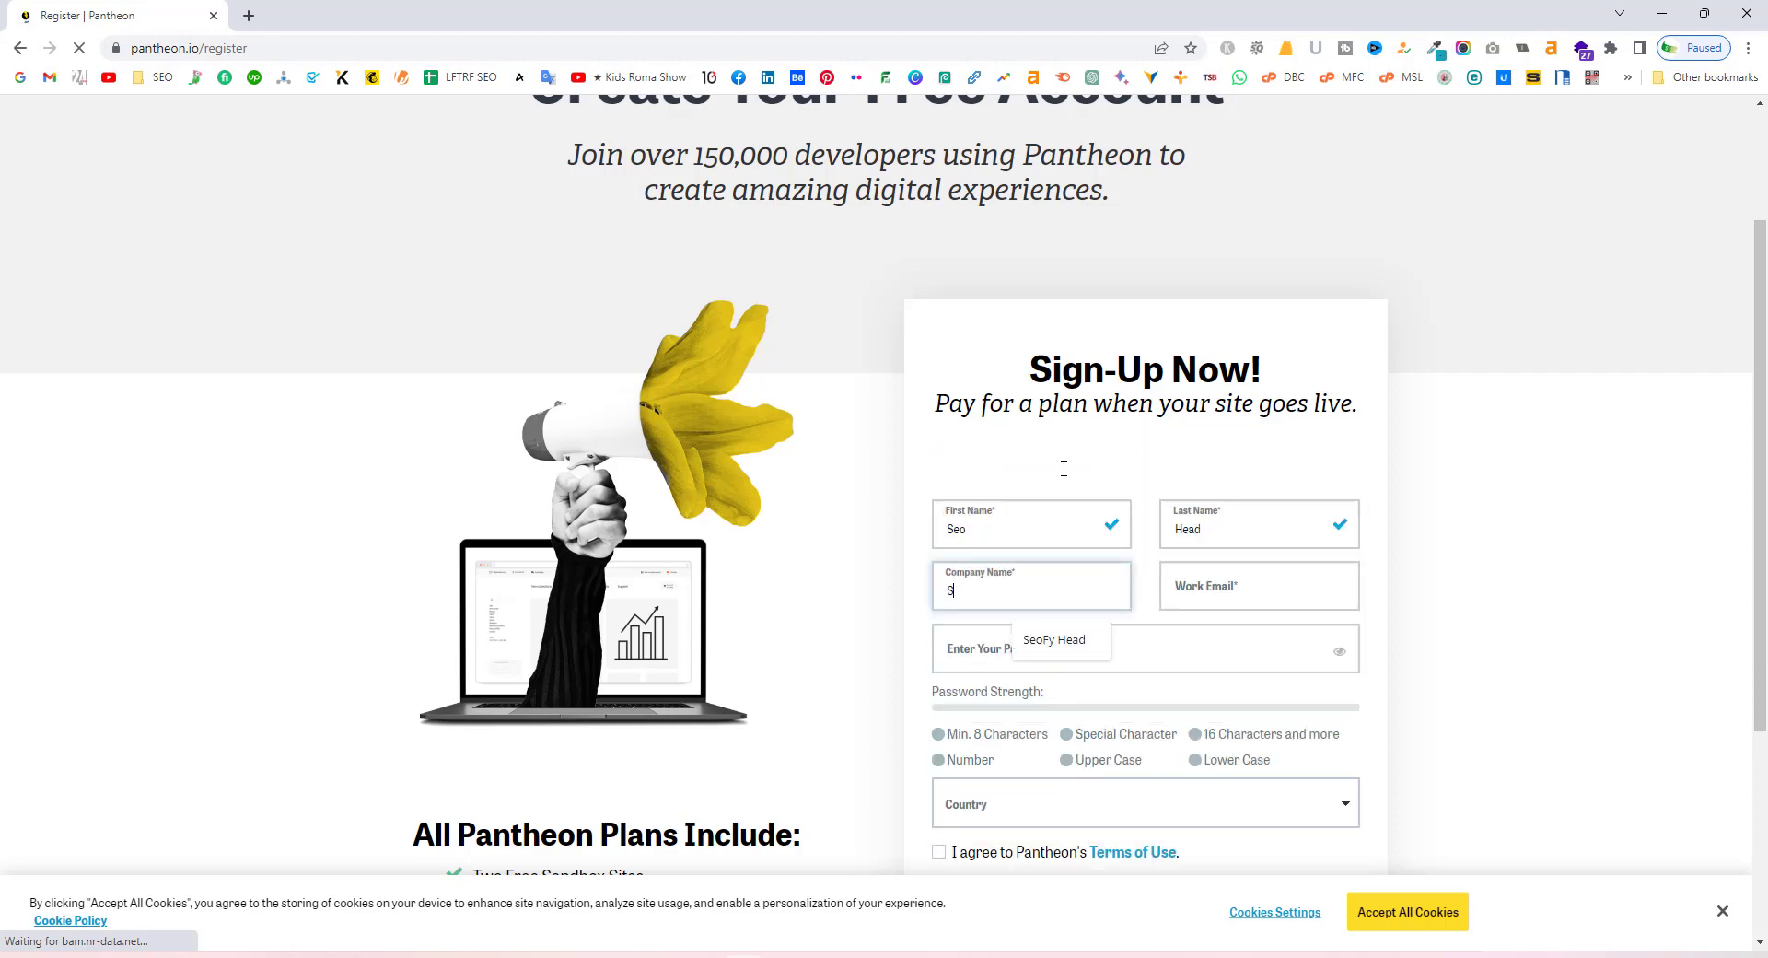
pyautogui.write('eoHead')
pyautogui.press('Tab')
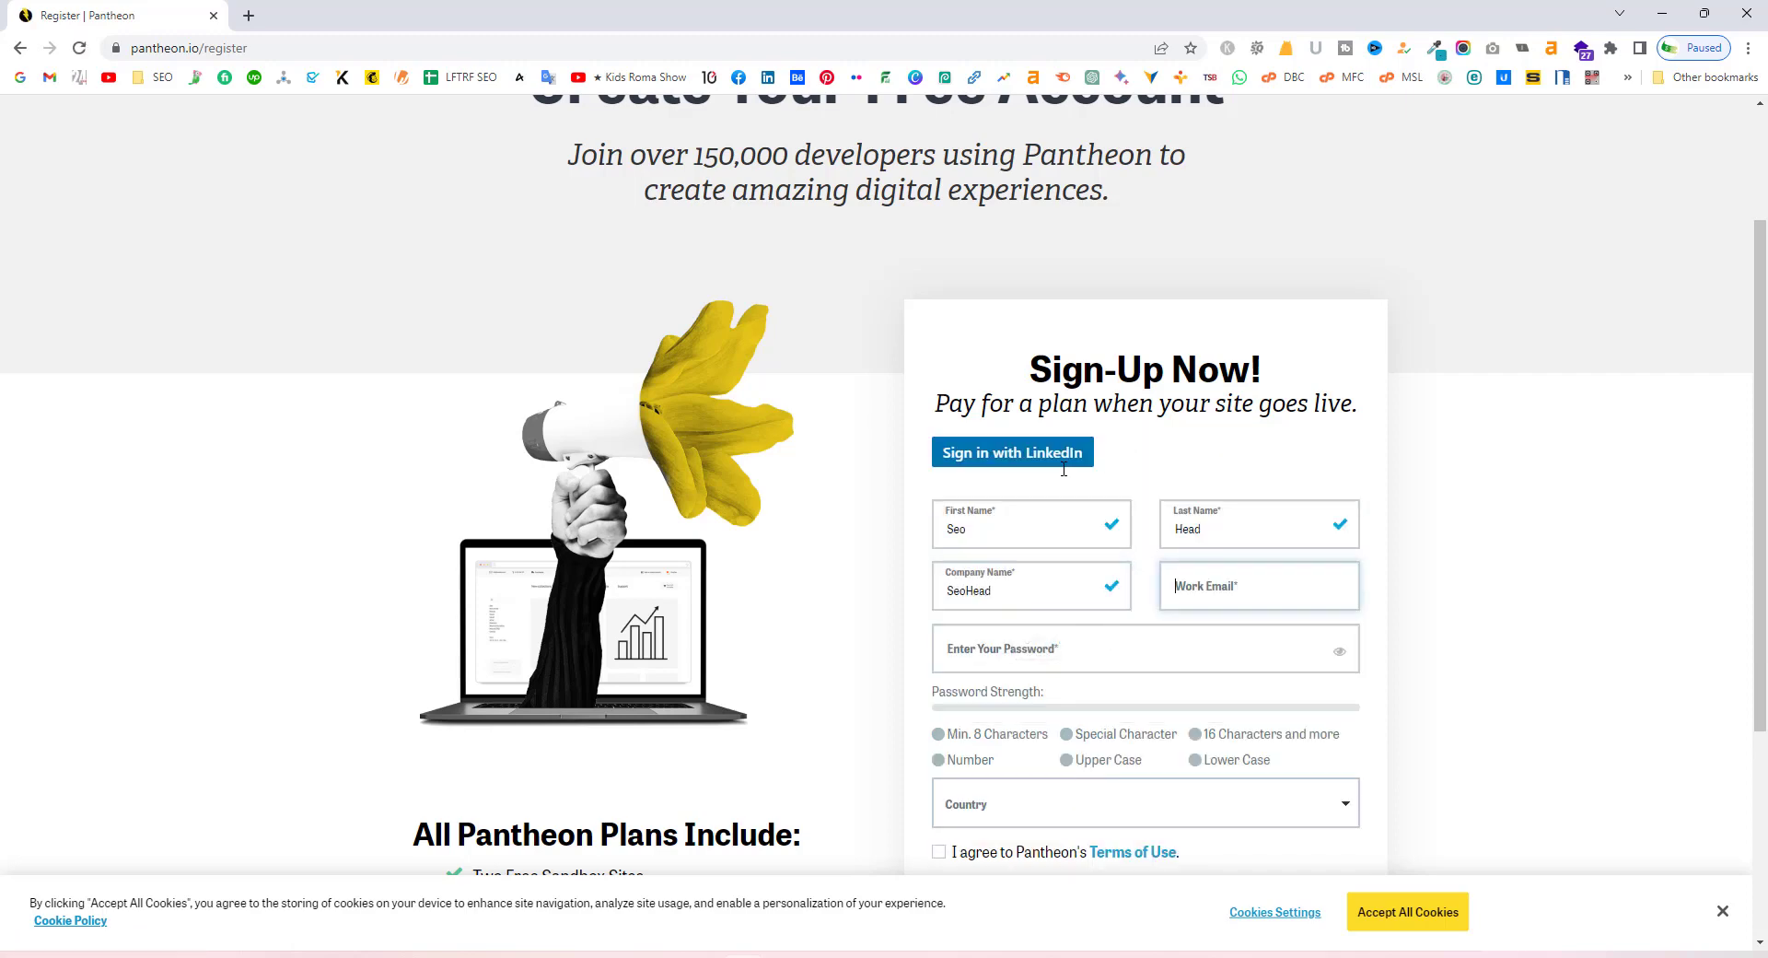
pyautogui.write('payto')
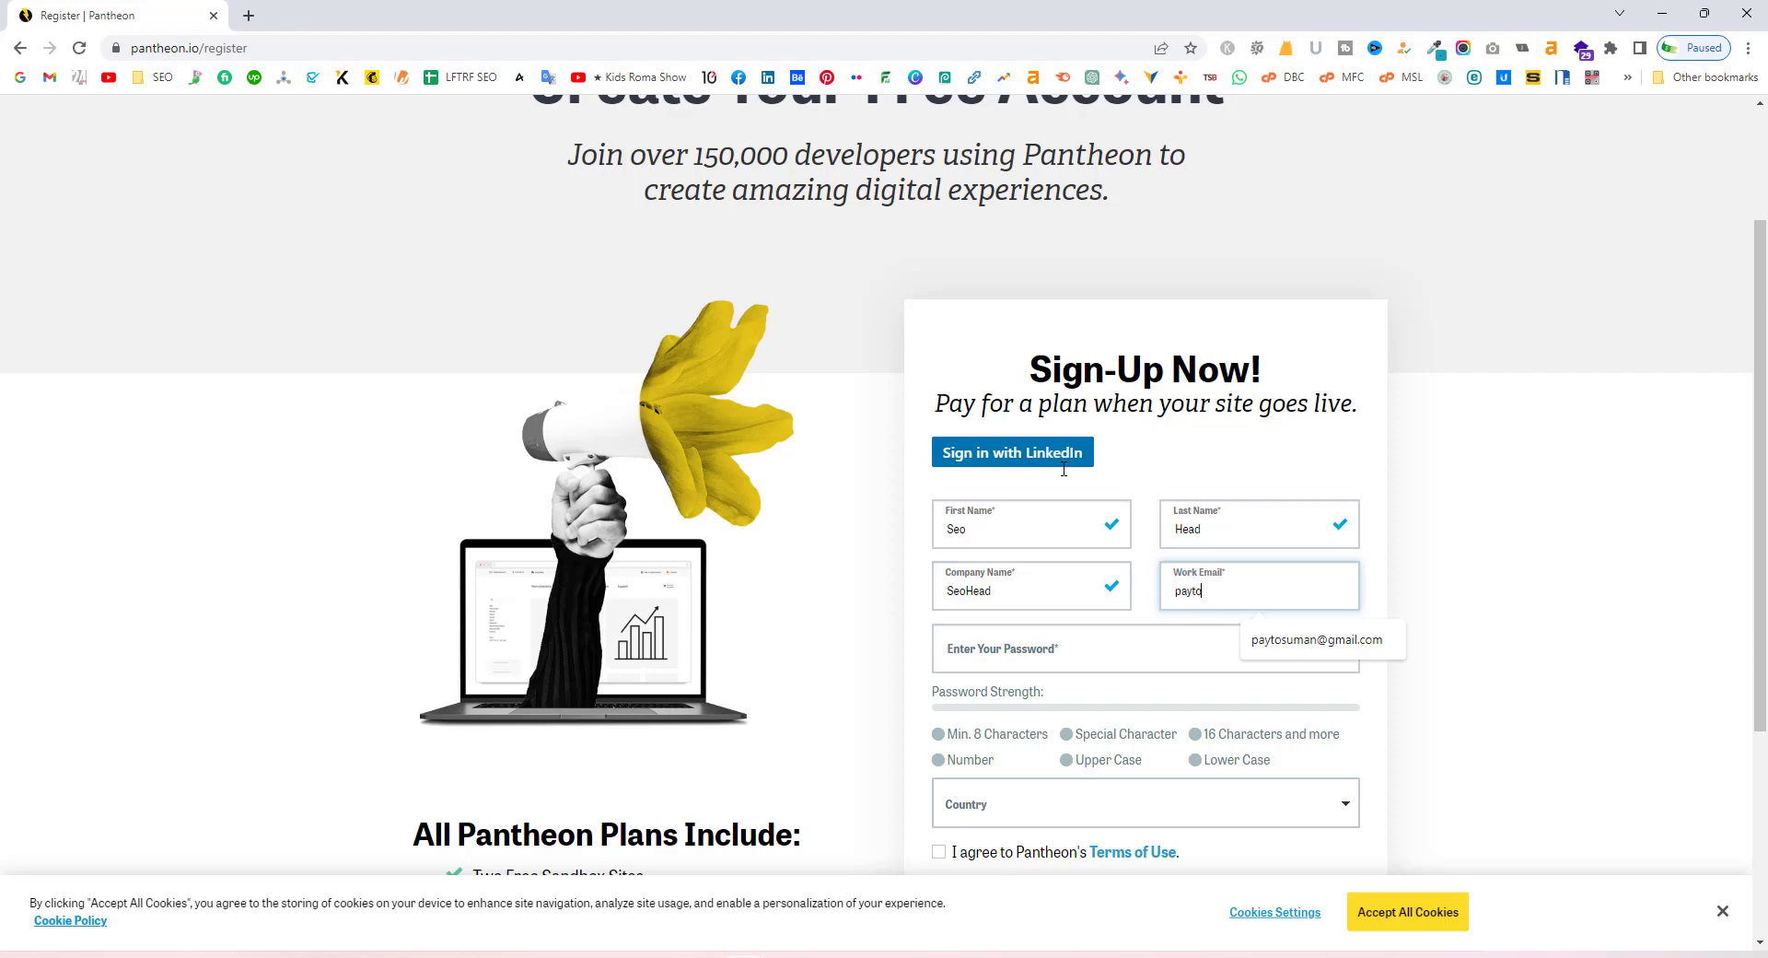
pyautogui.click(1302, 642)
pyautogui.click(1082, 655)
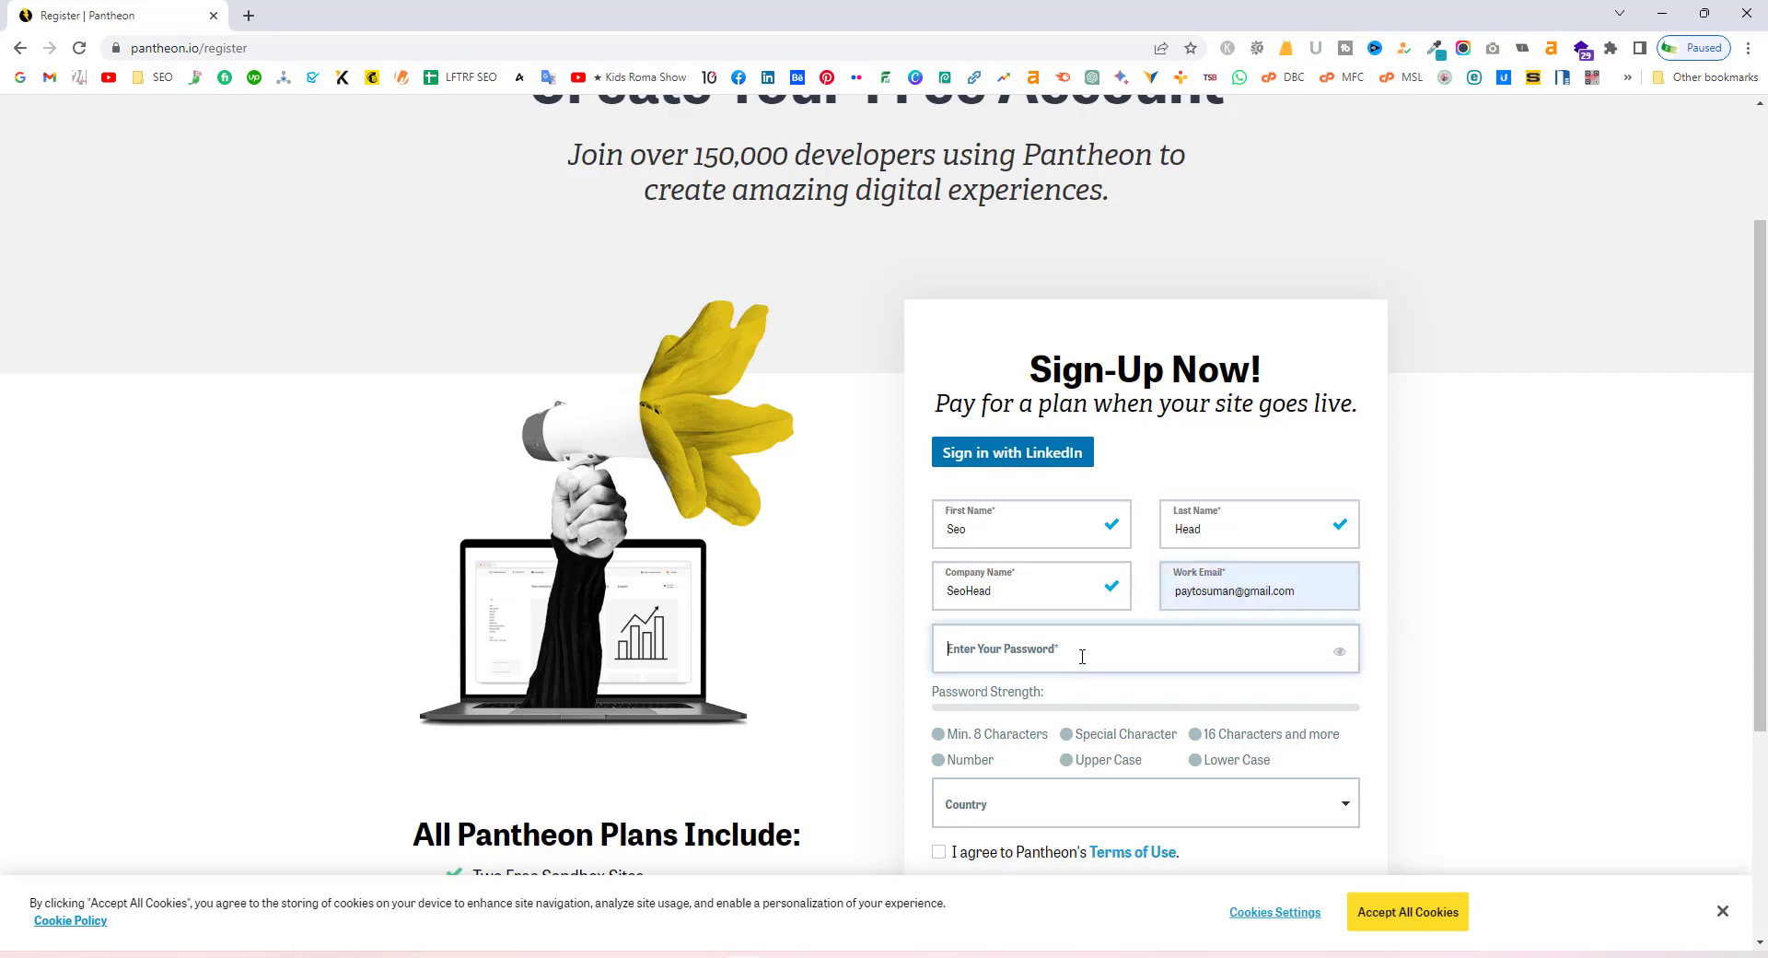
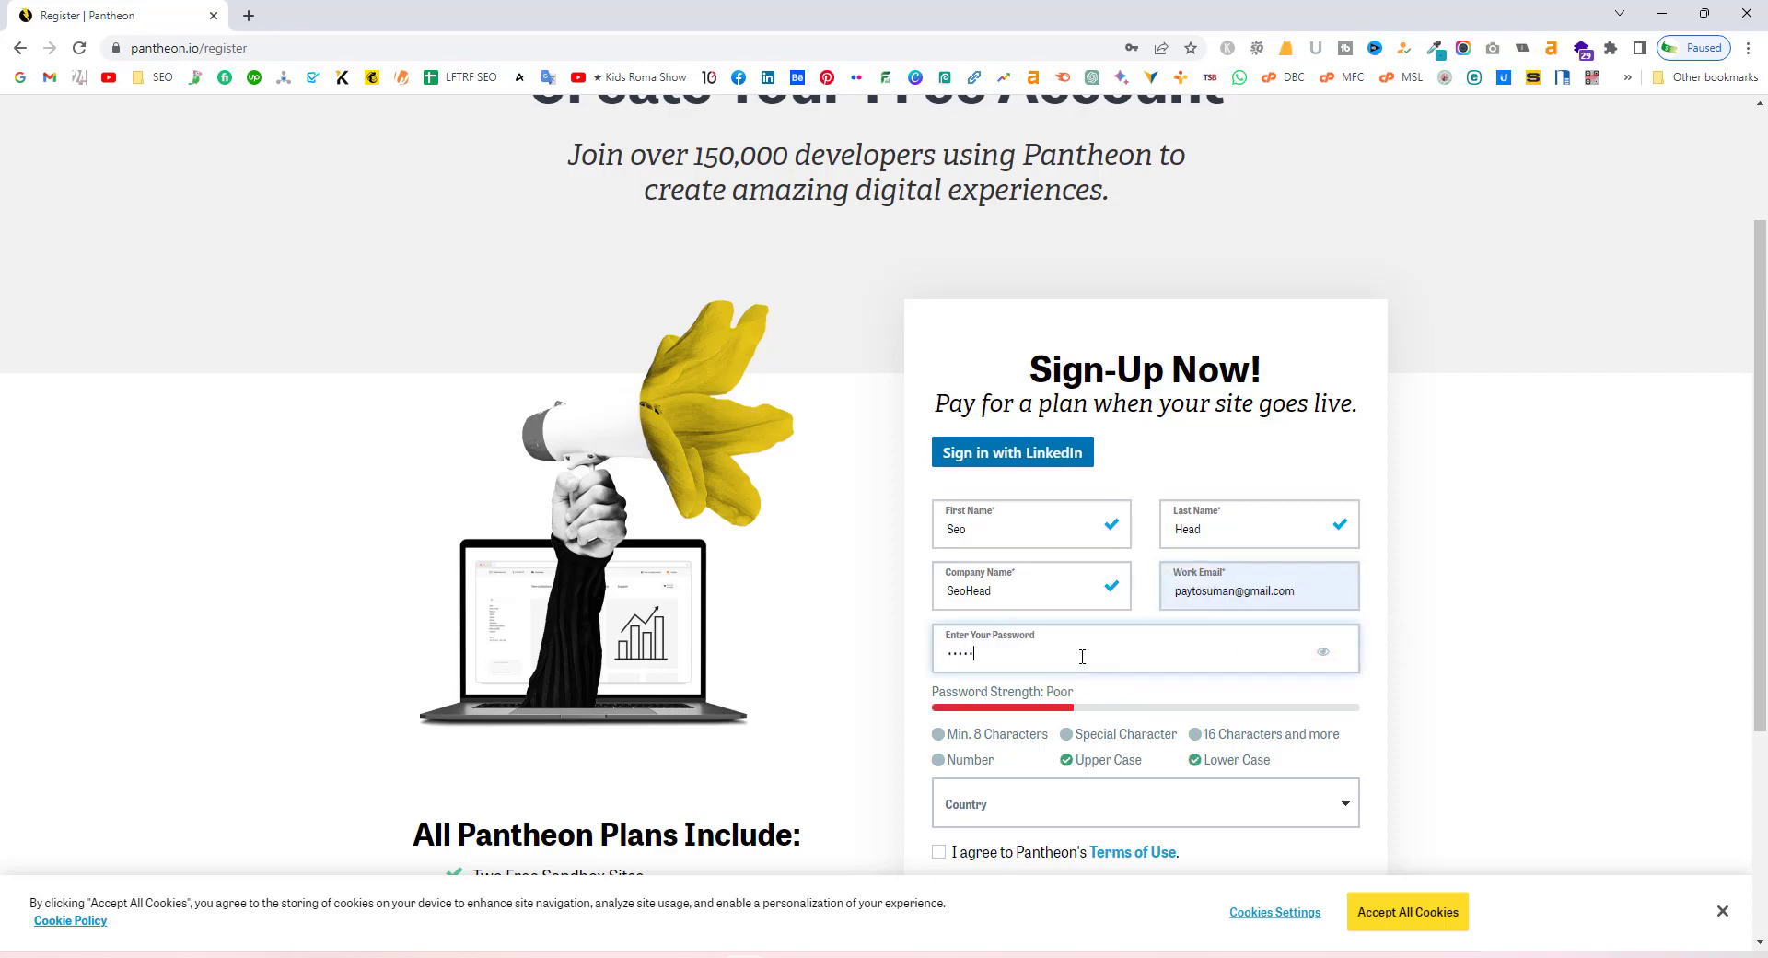
# Step: Choose Bangladesh as the country, tick marketing and Terms of Use, and submit the form
pyautogui.scroll(-3, 1188, 587)
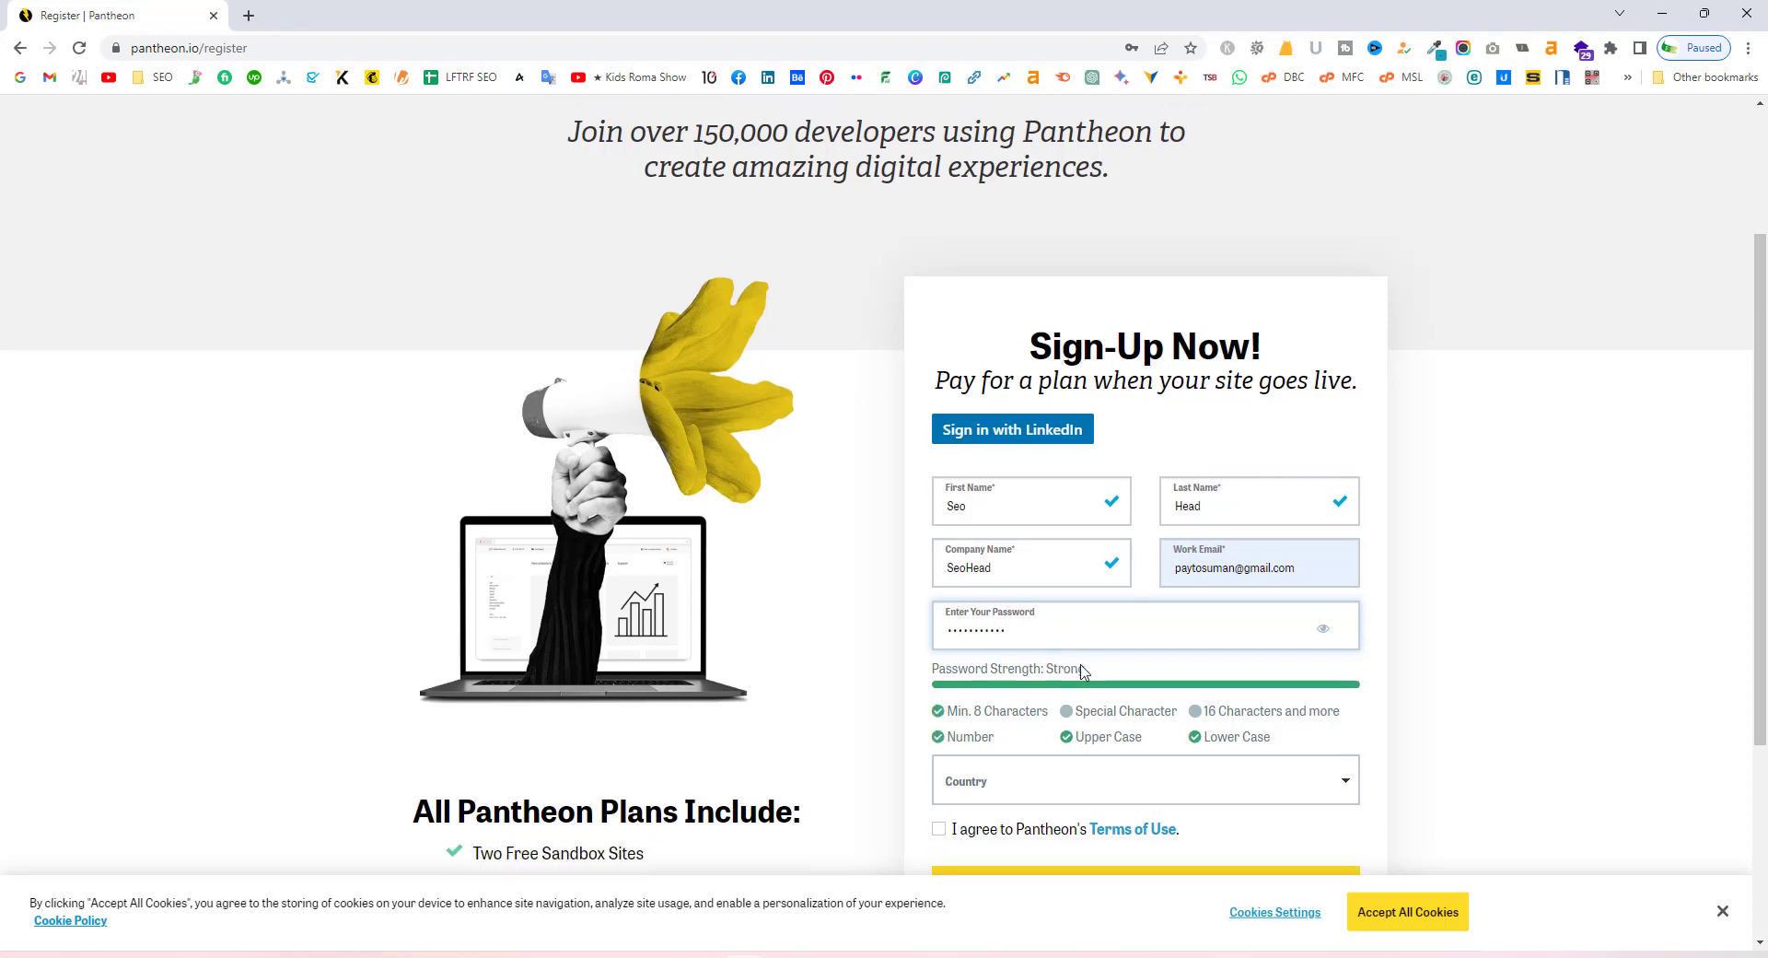
pyautogui.click(1160, 529)
pyautogui.write('bang')
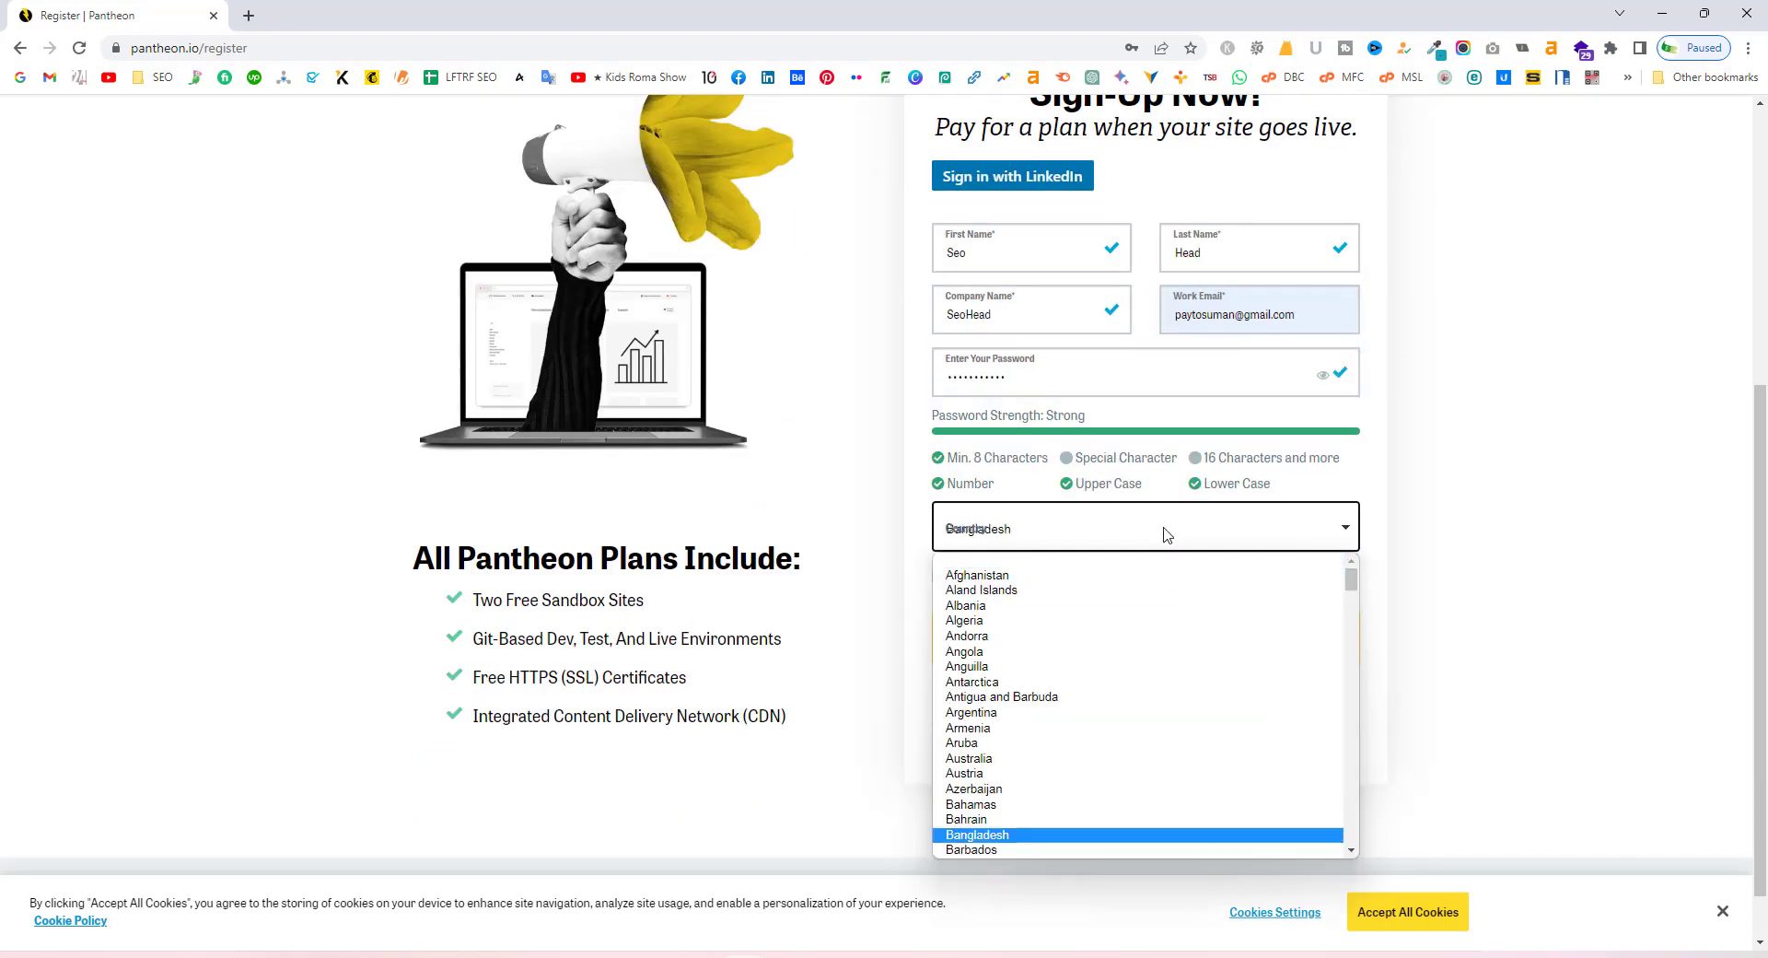
pyautogui.click(1122, 834)
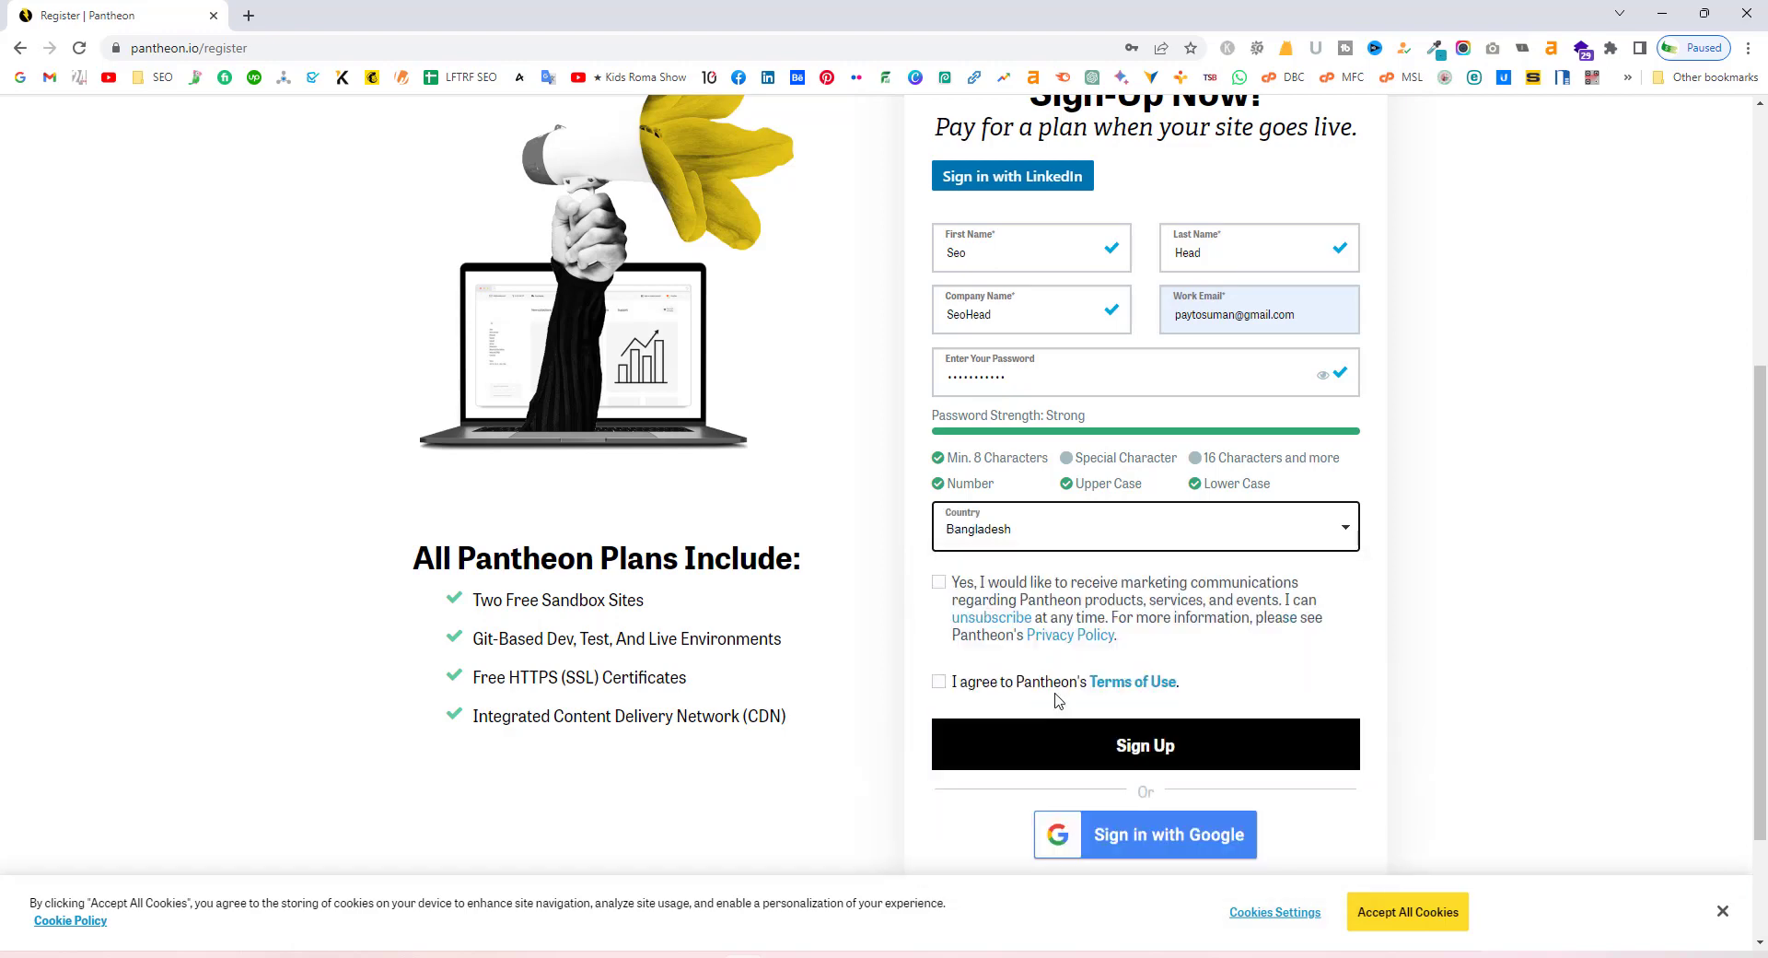
pyautogui.click(940, 583)
pyautogui.click(940, 682)
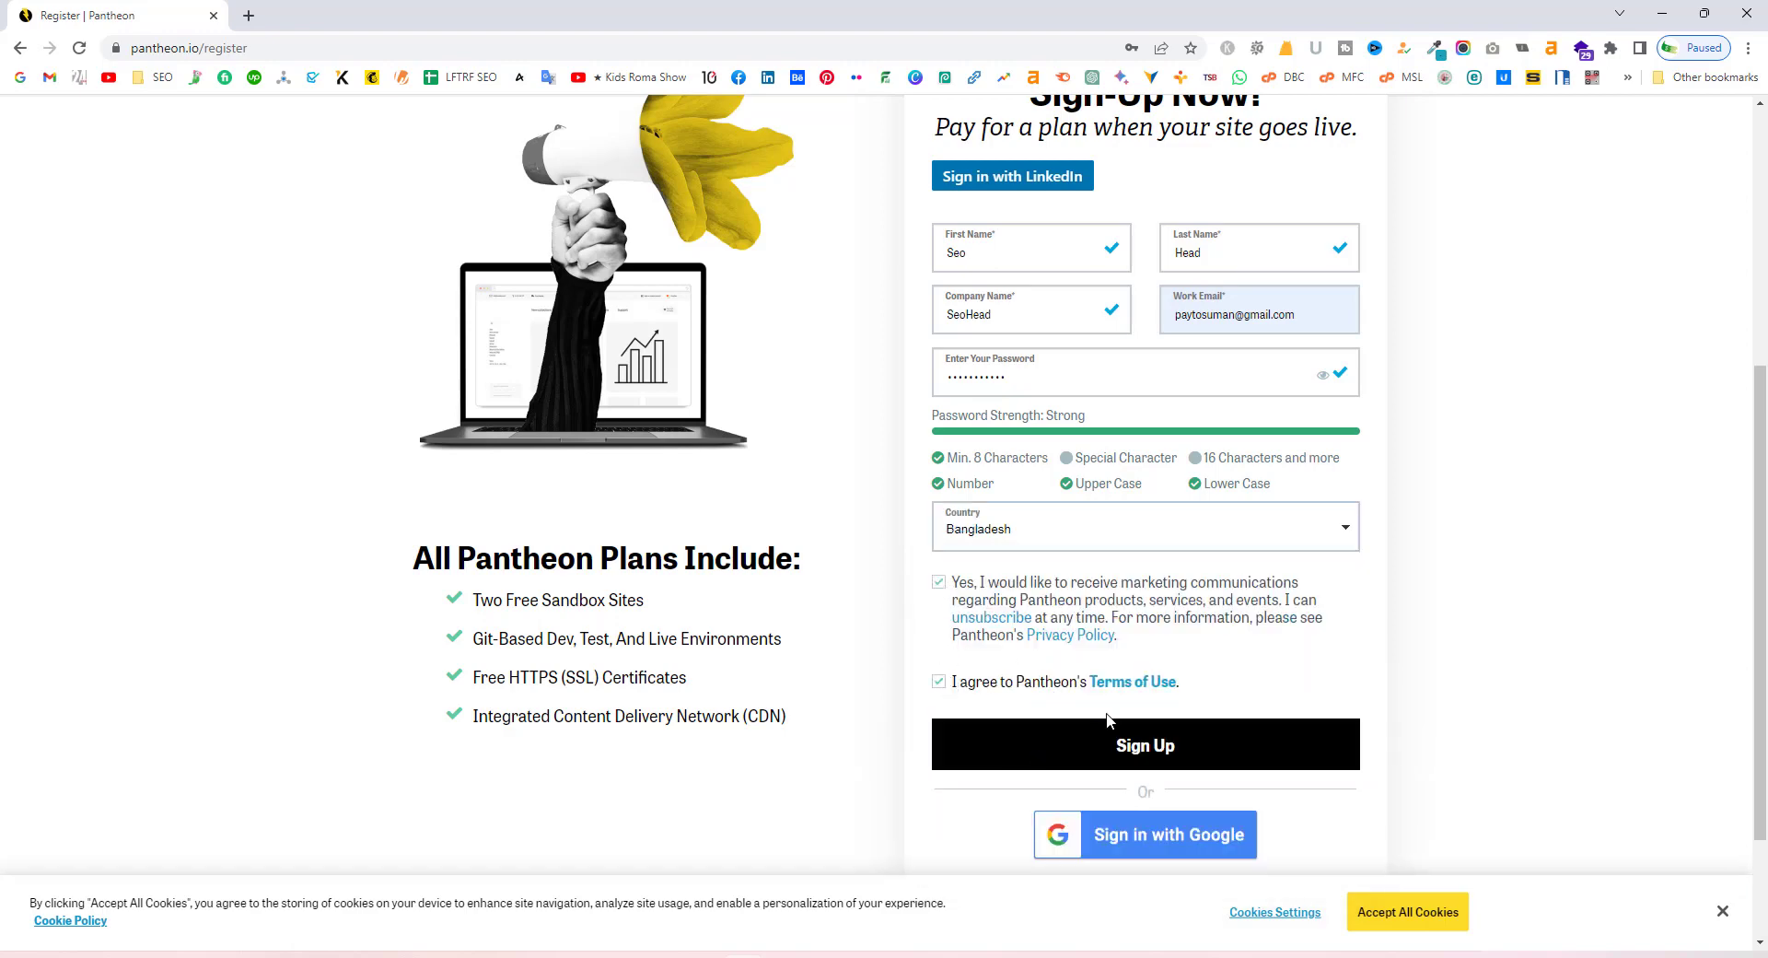
pyautogui.click(1166, 746)
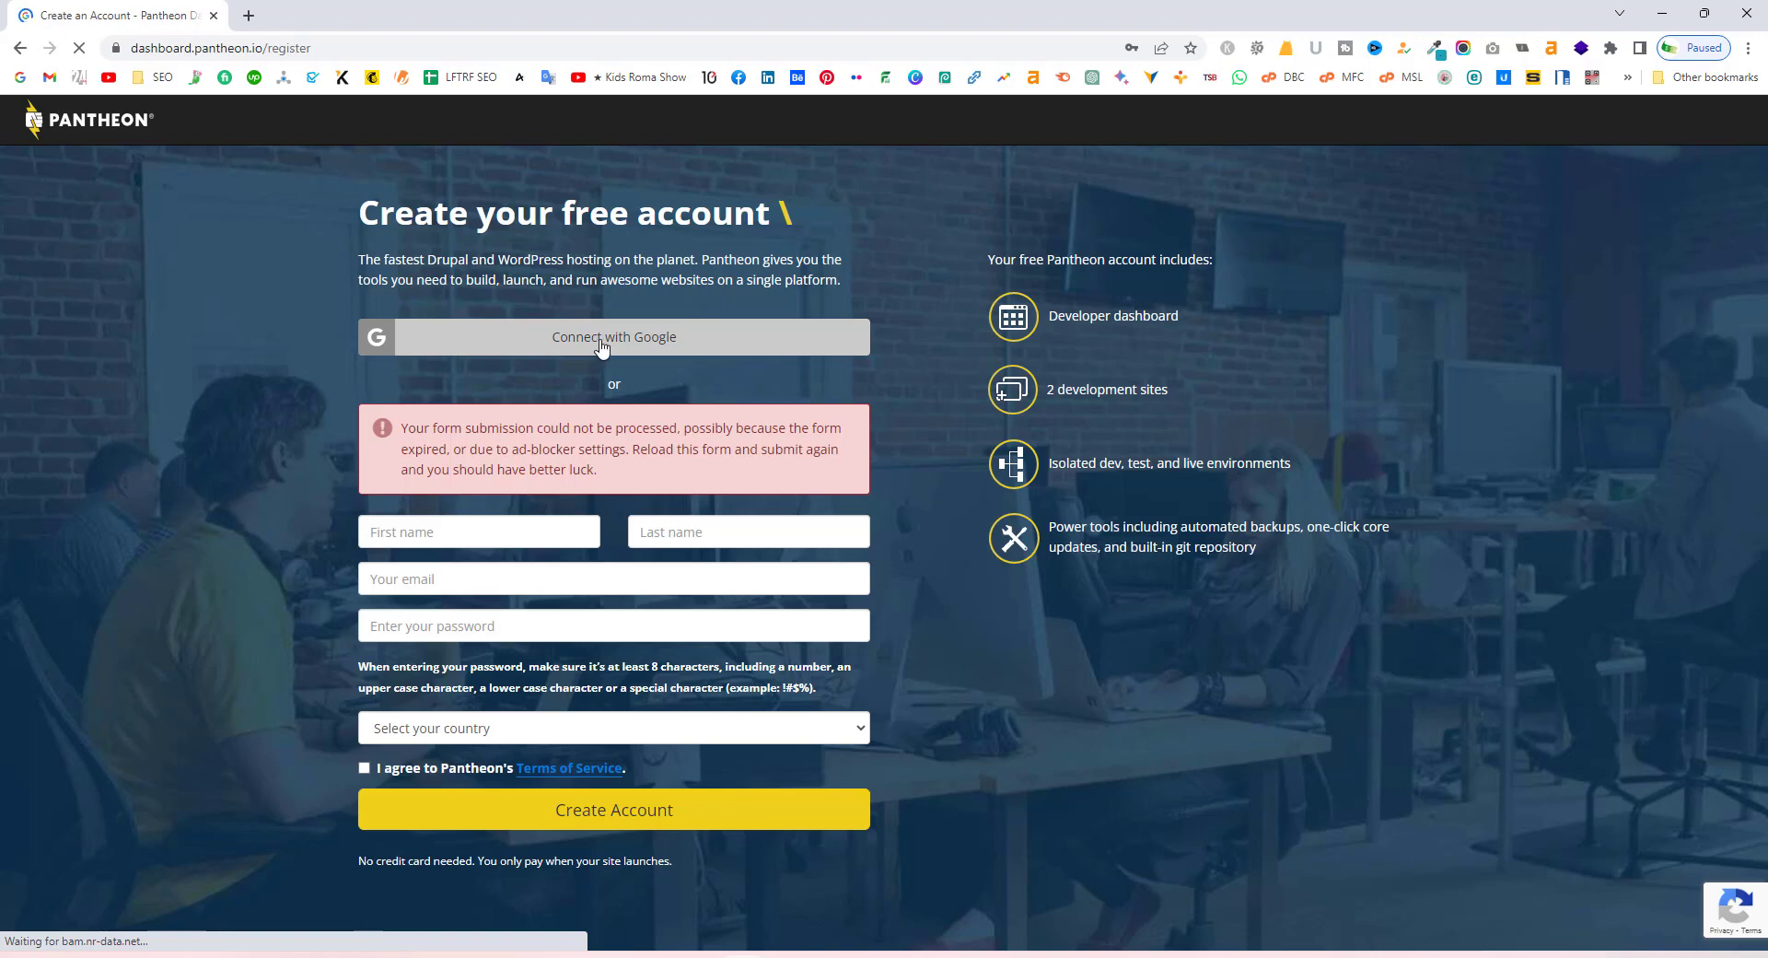
# Step: Register via Connect with Google, choosing the Google account and entering its password
pyautogui.click(661, 343)
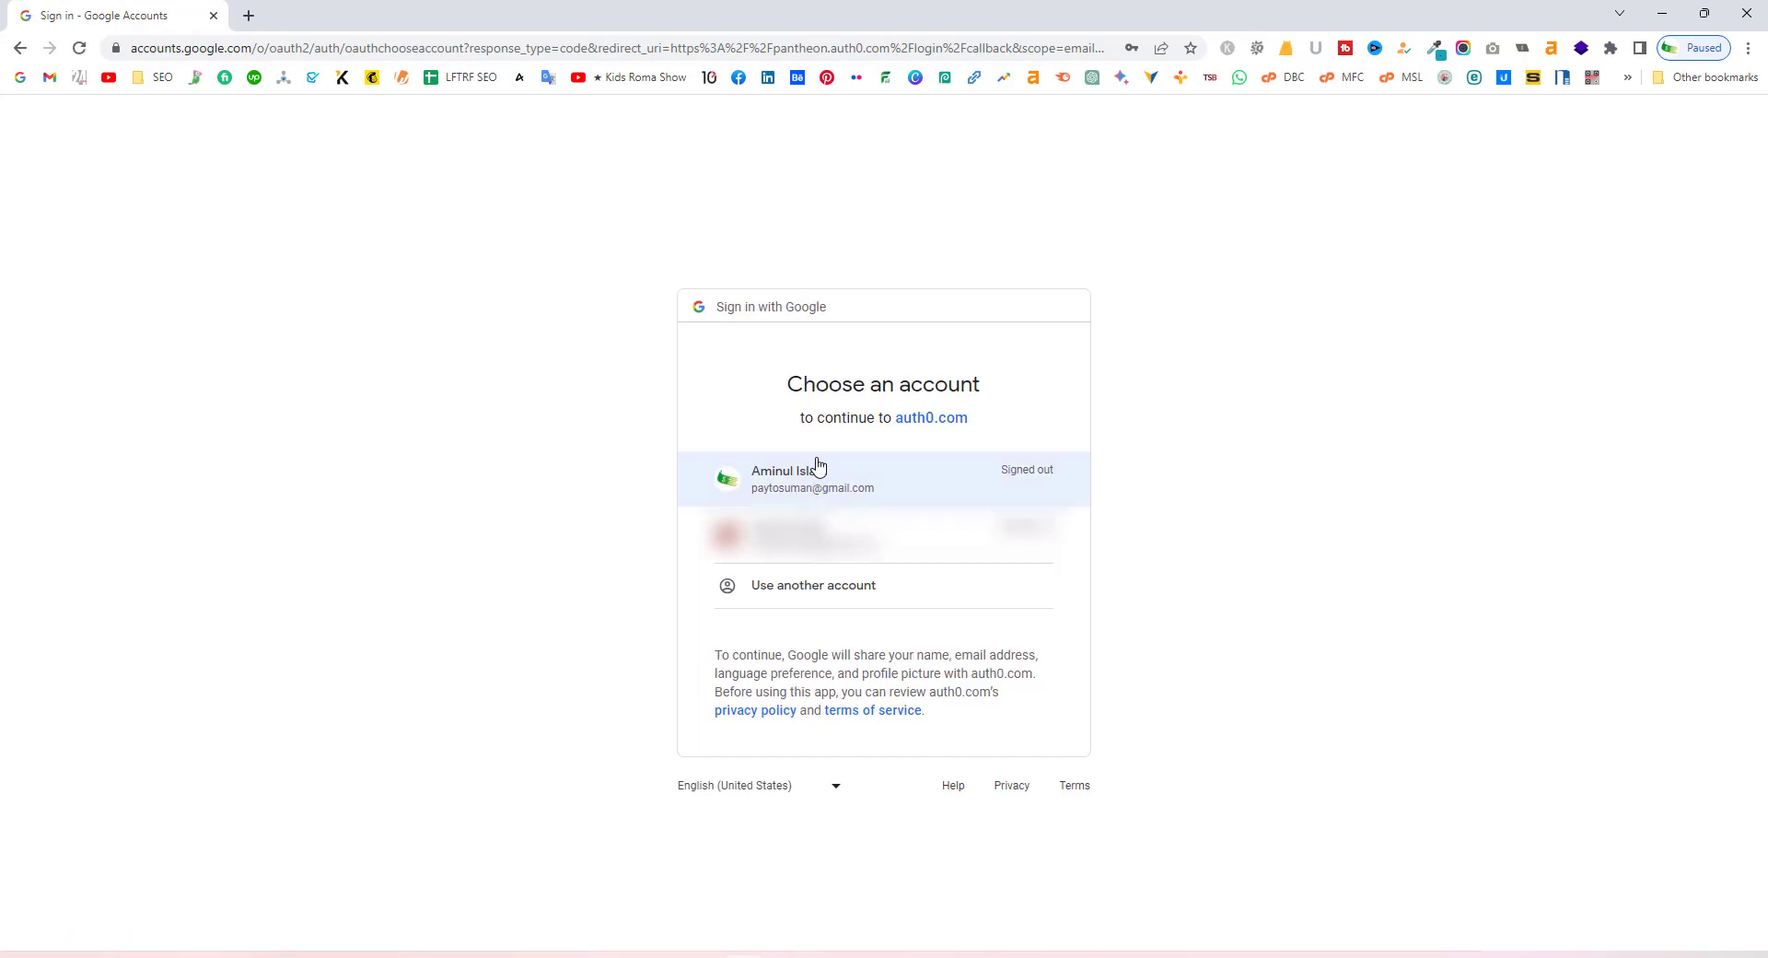
pyautogui.click(822, 482)
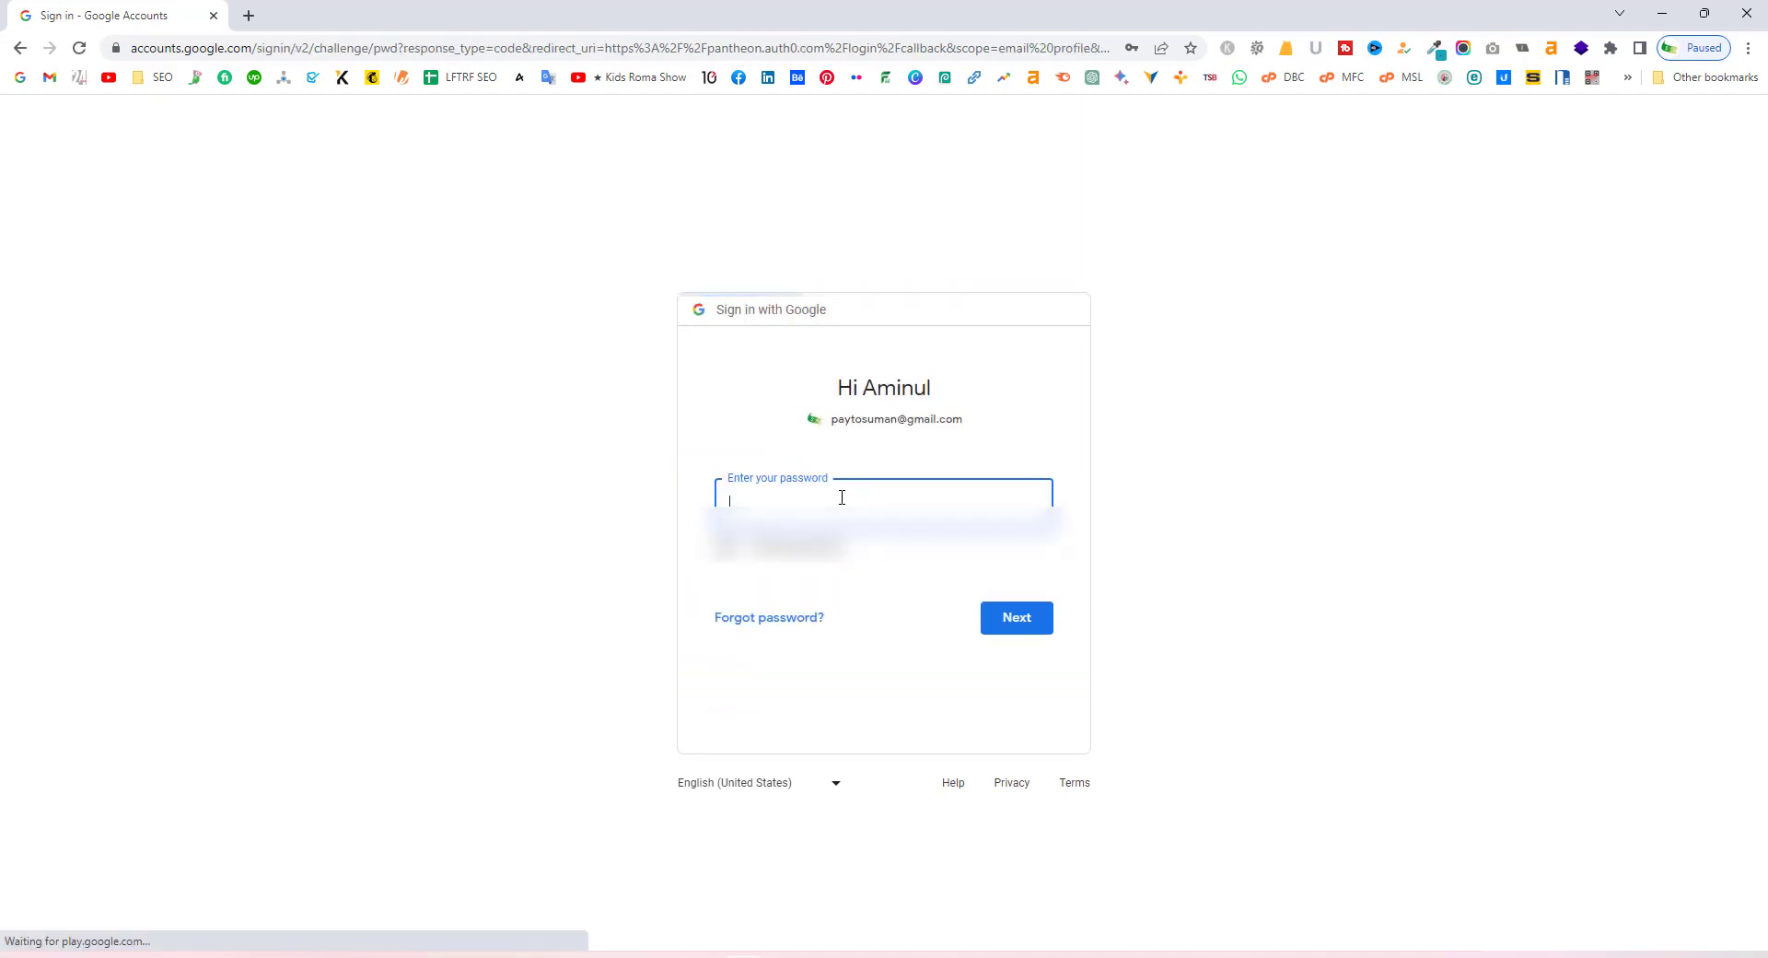
pyautogui.write('••••••')
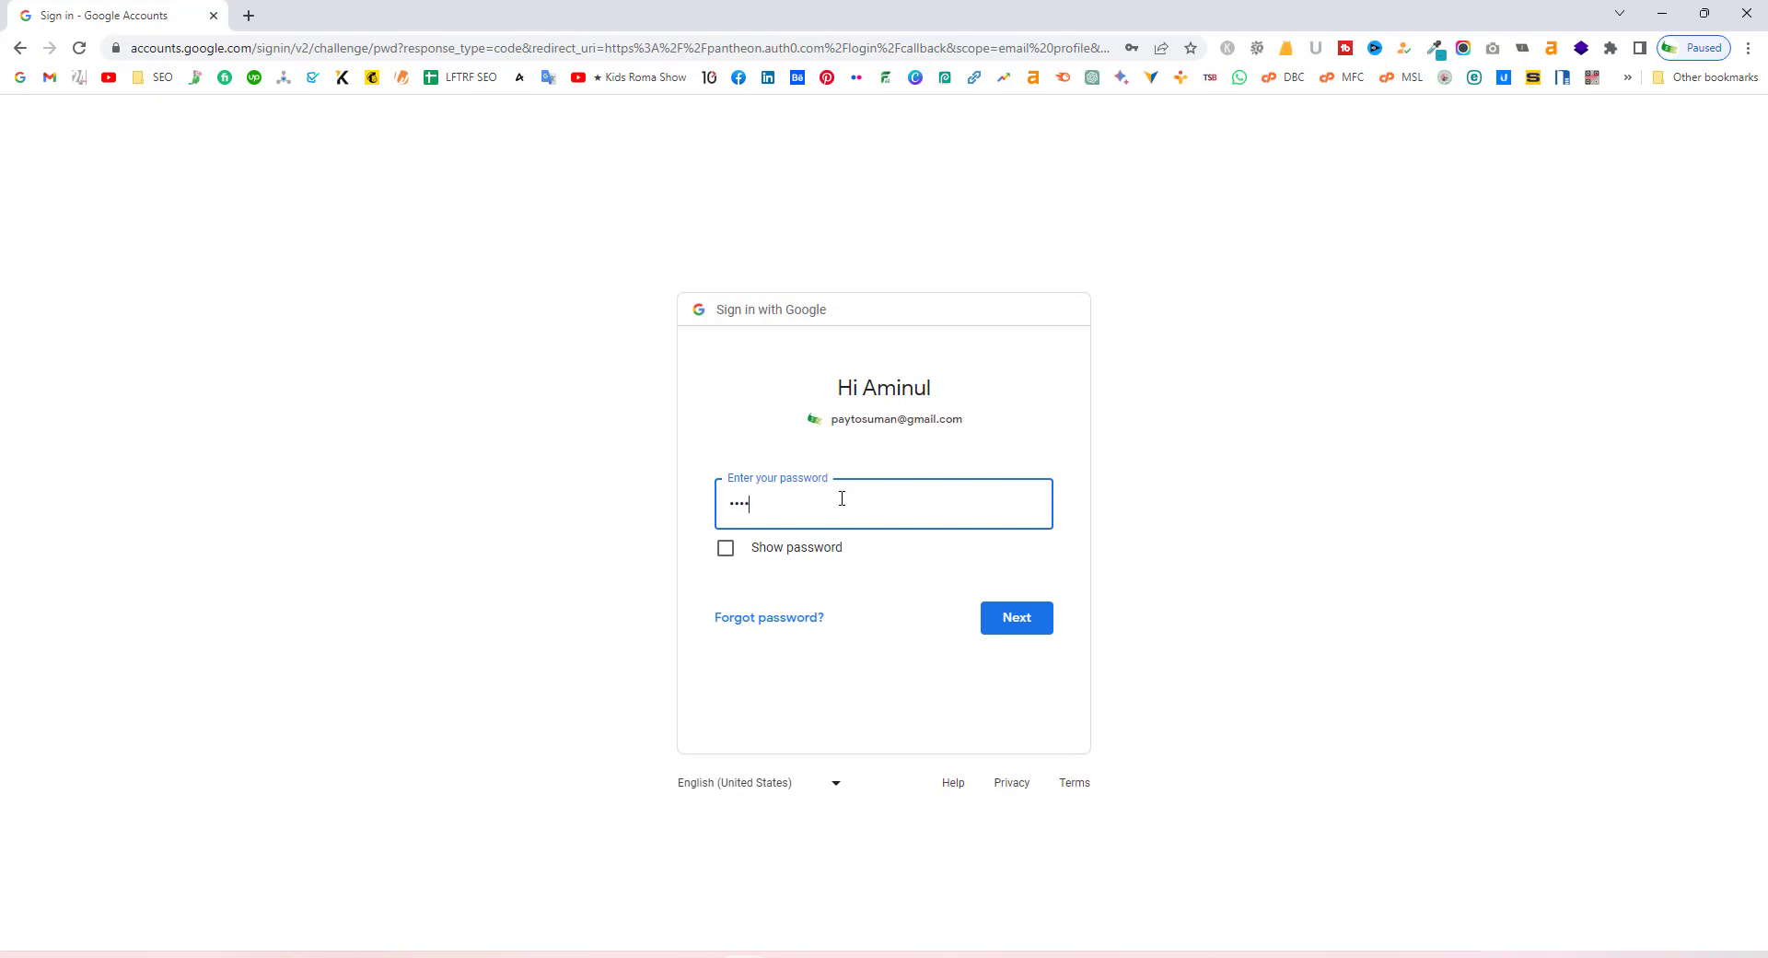
pyautogui.write('•••••••')
pyautogui.press('Return')
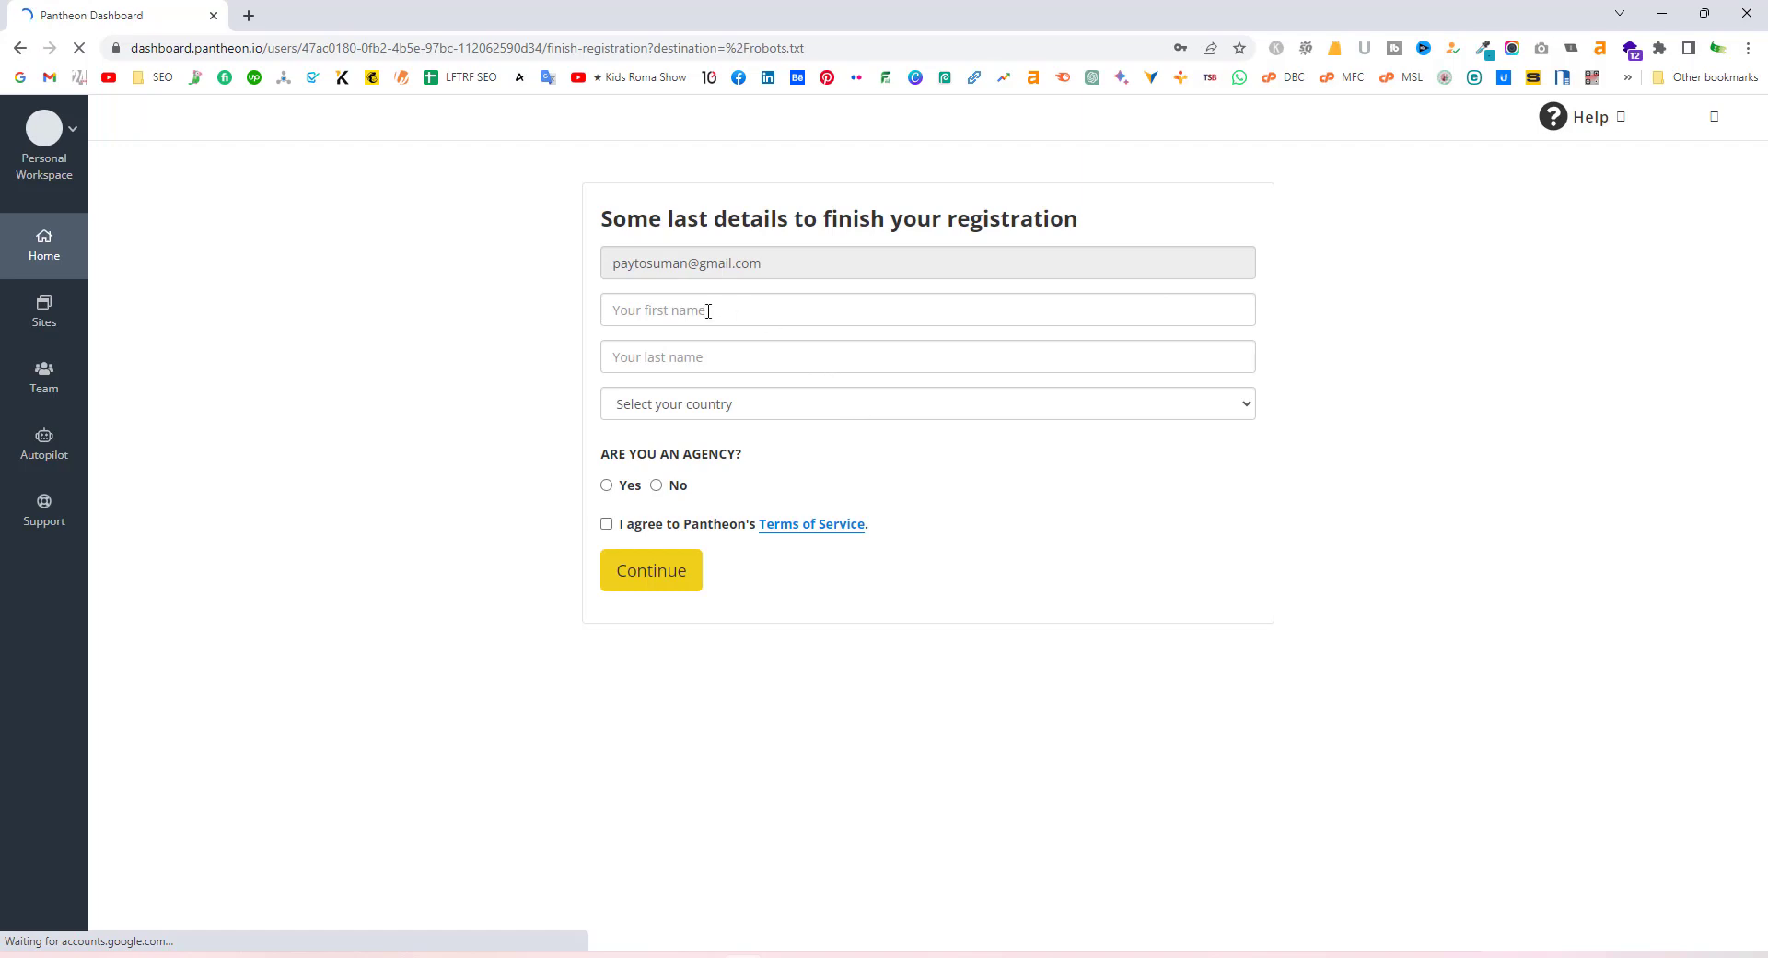
# Step: Enter first and last name, pick Bangladesh, opt into marketing, answer No to agency, accept terms, continue
pyautogui.click(715, 314)
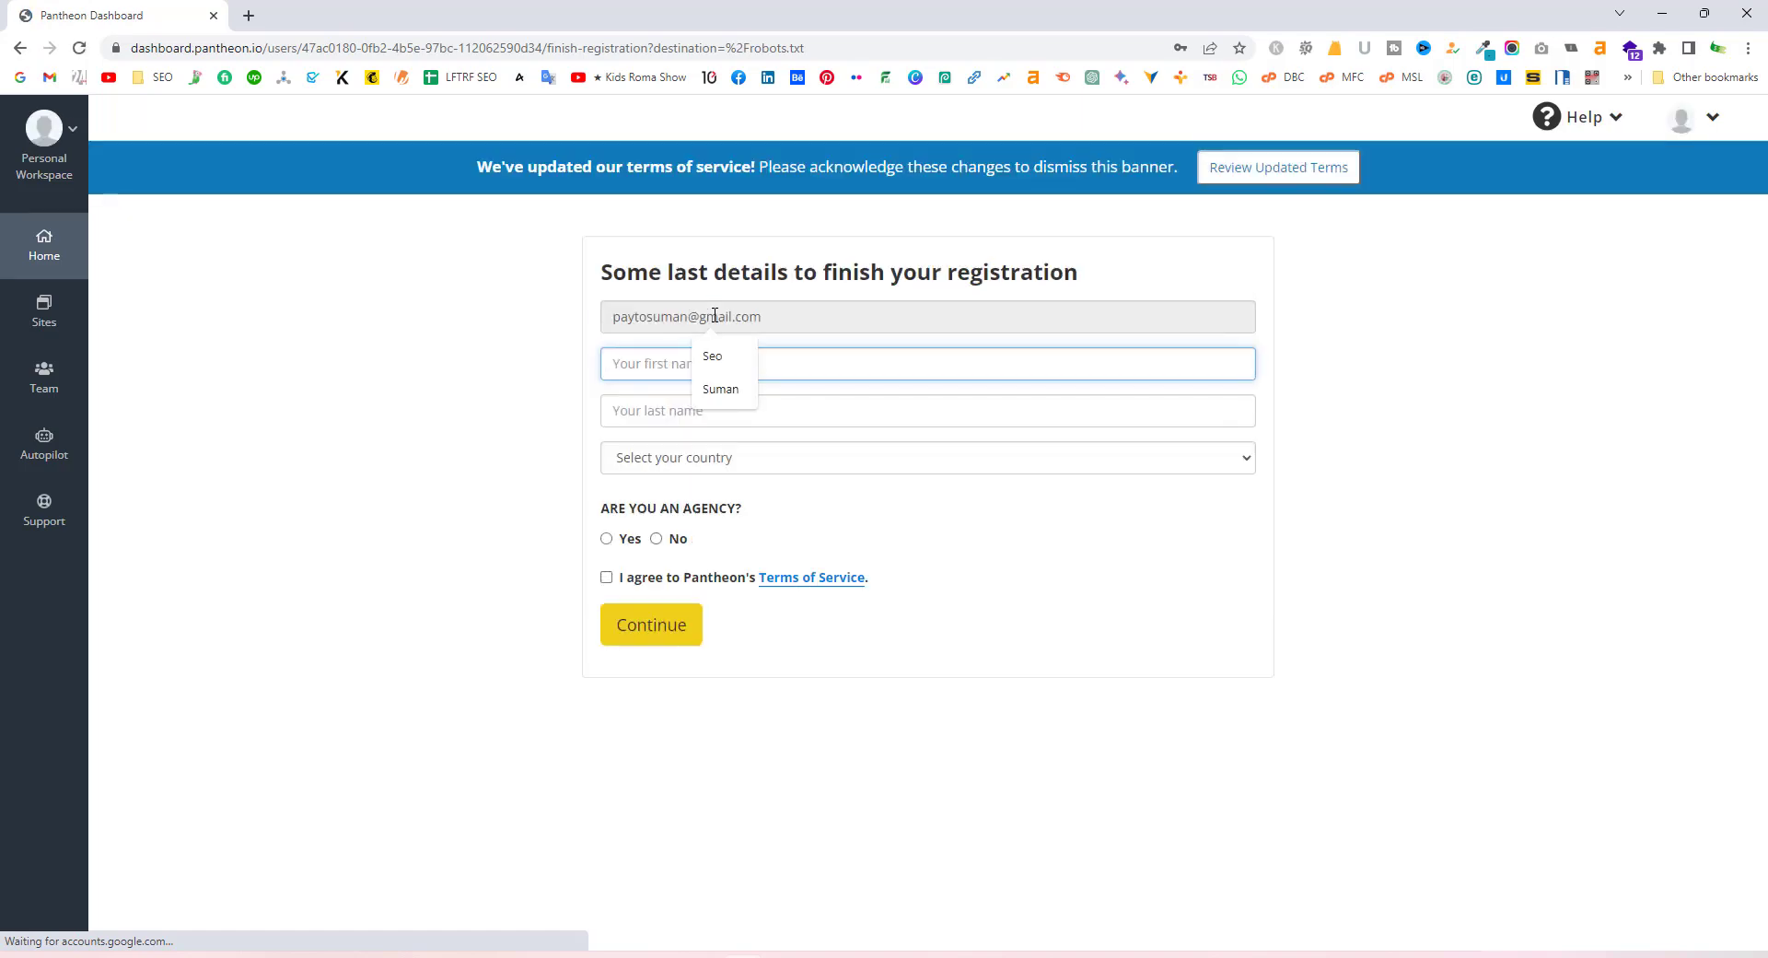
pyautogui.write('SEO')
pyautogui.press('Tab')
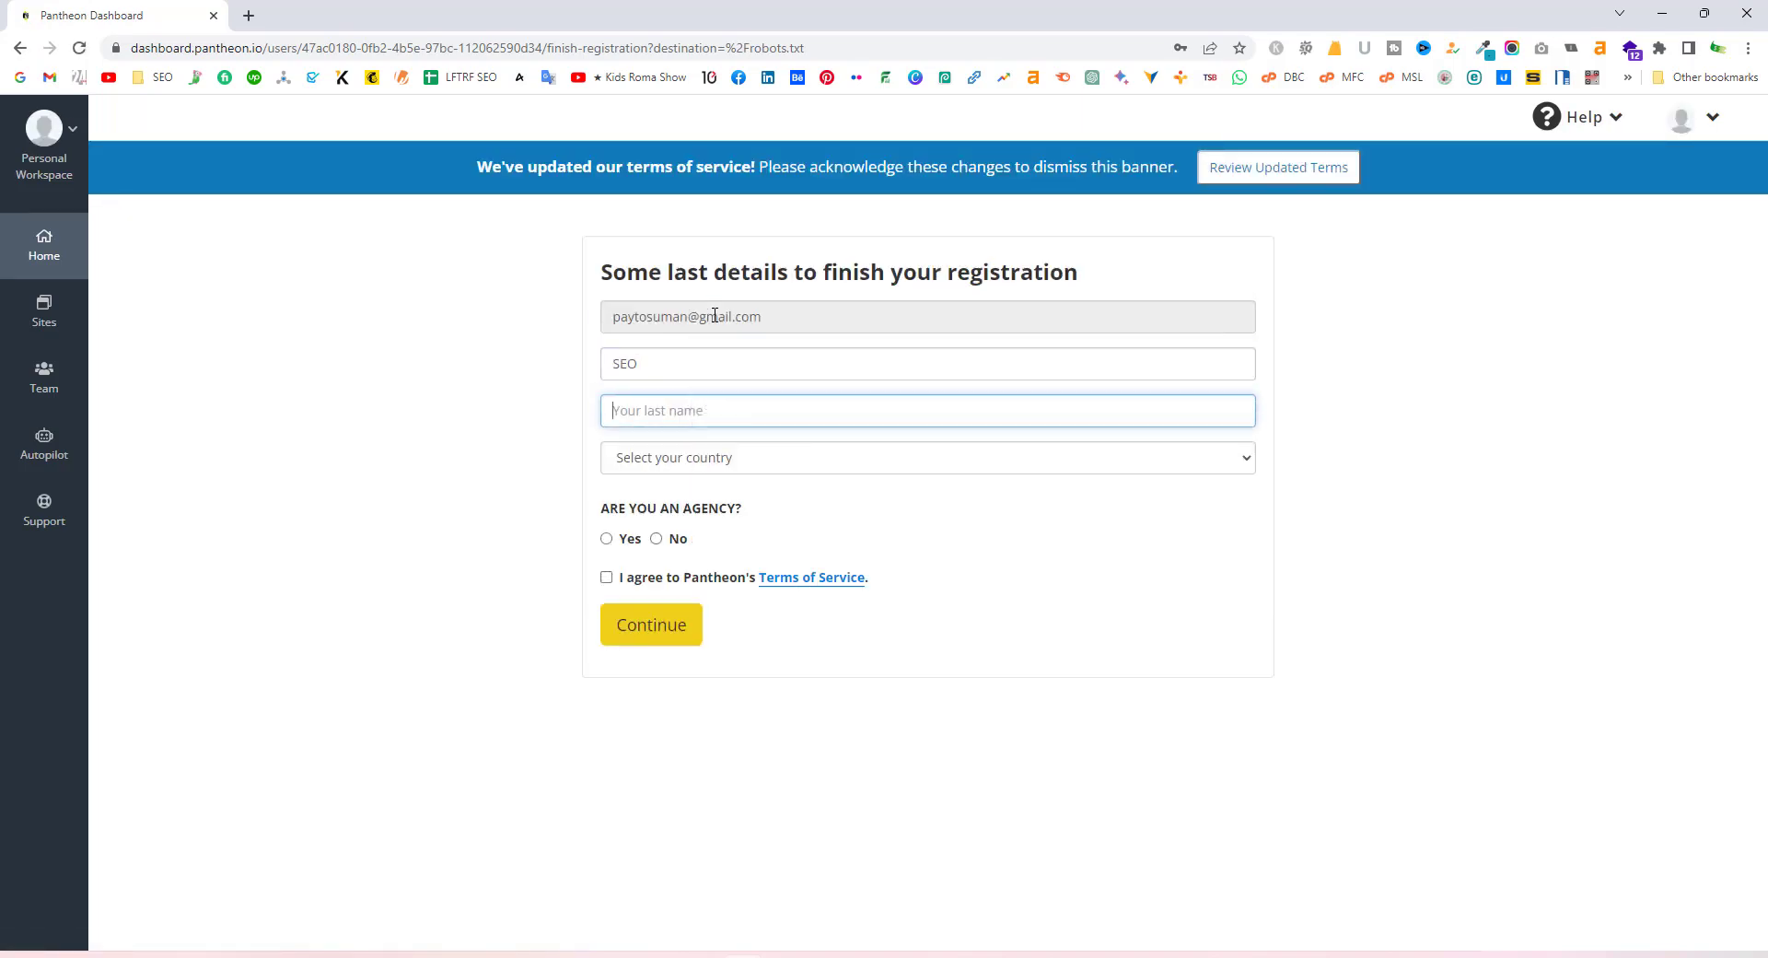
pyautogui.write('Head')
pyautogui.click(763, 453)
pyautogui.write('ban')
pyautogui.press('Return')
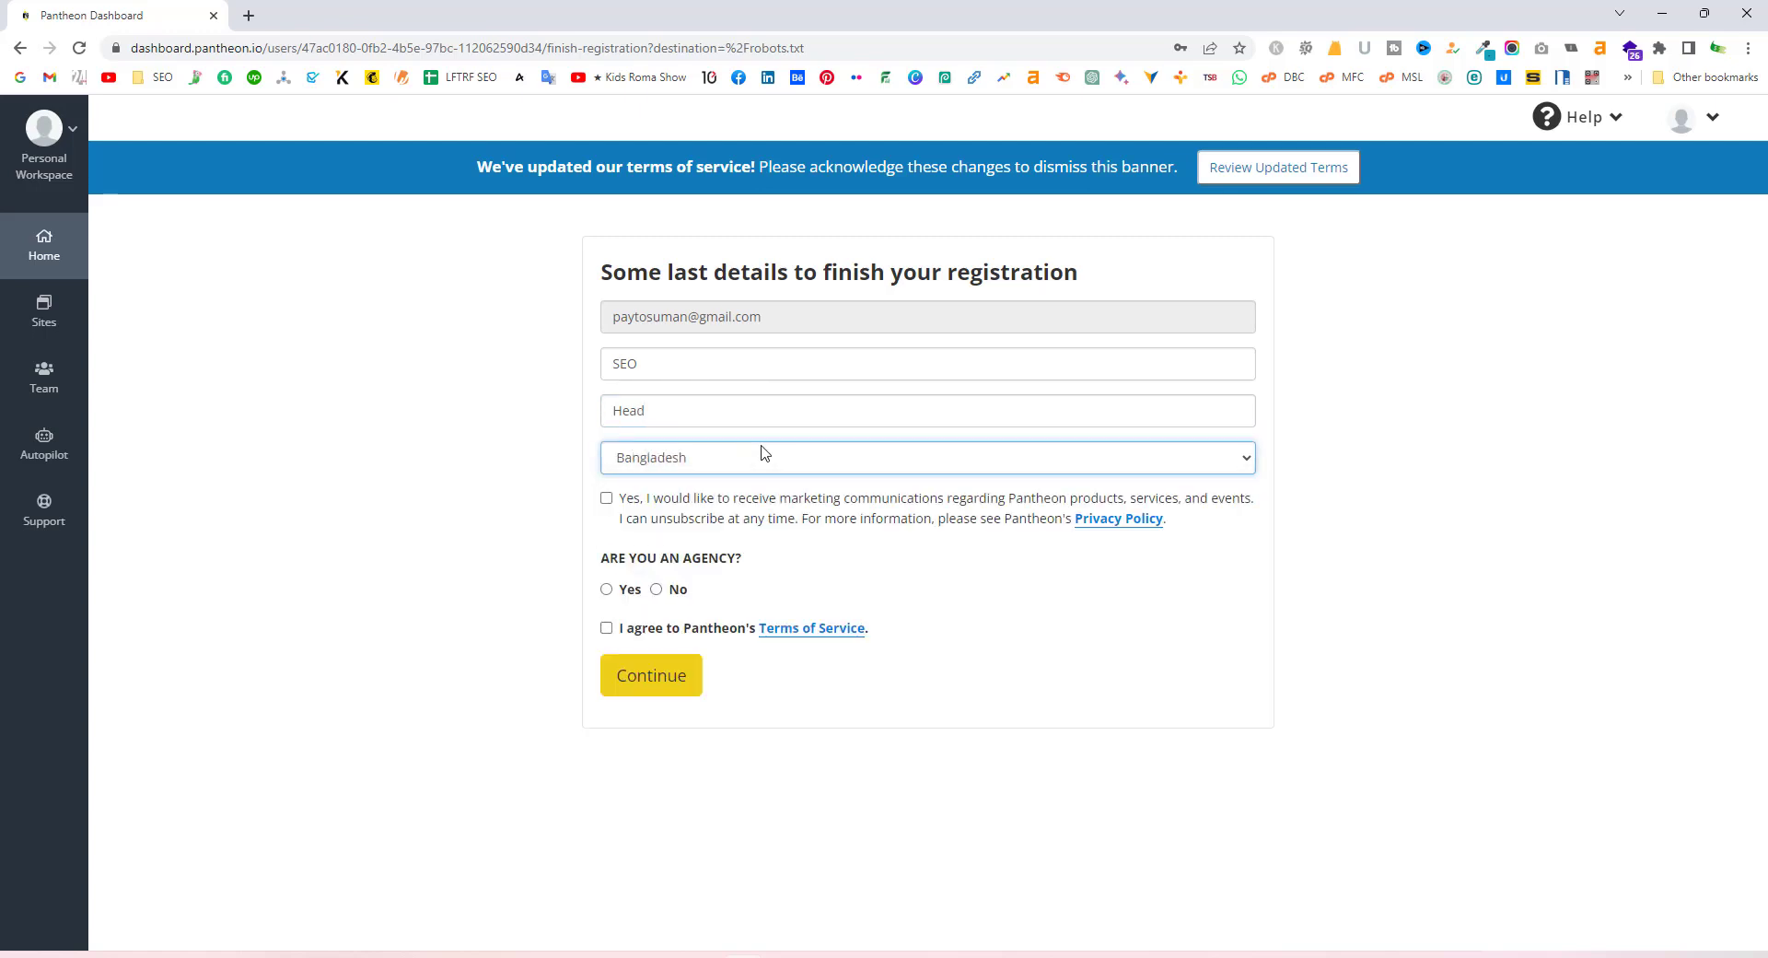
pyautogui.click(607, 499)
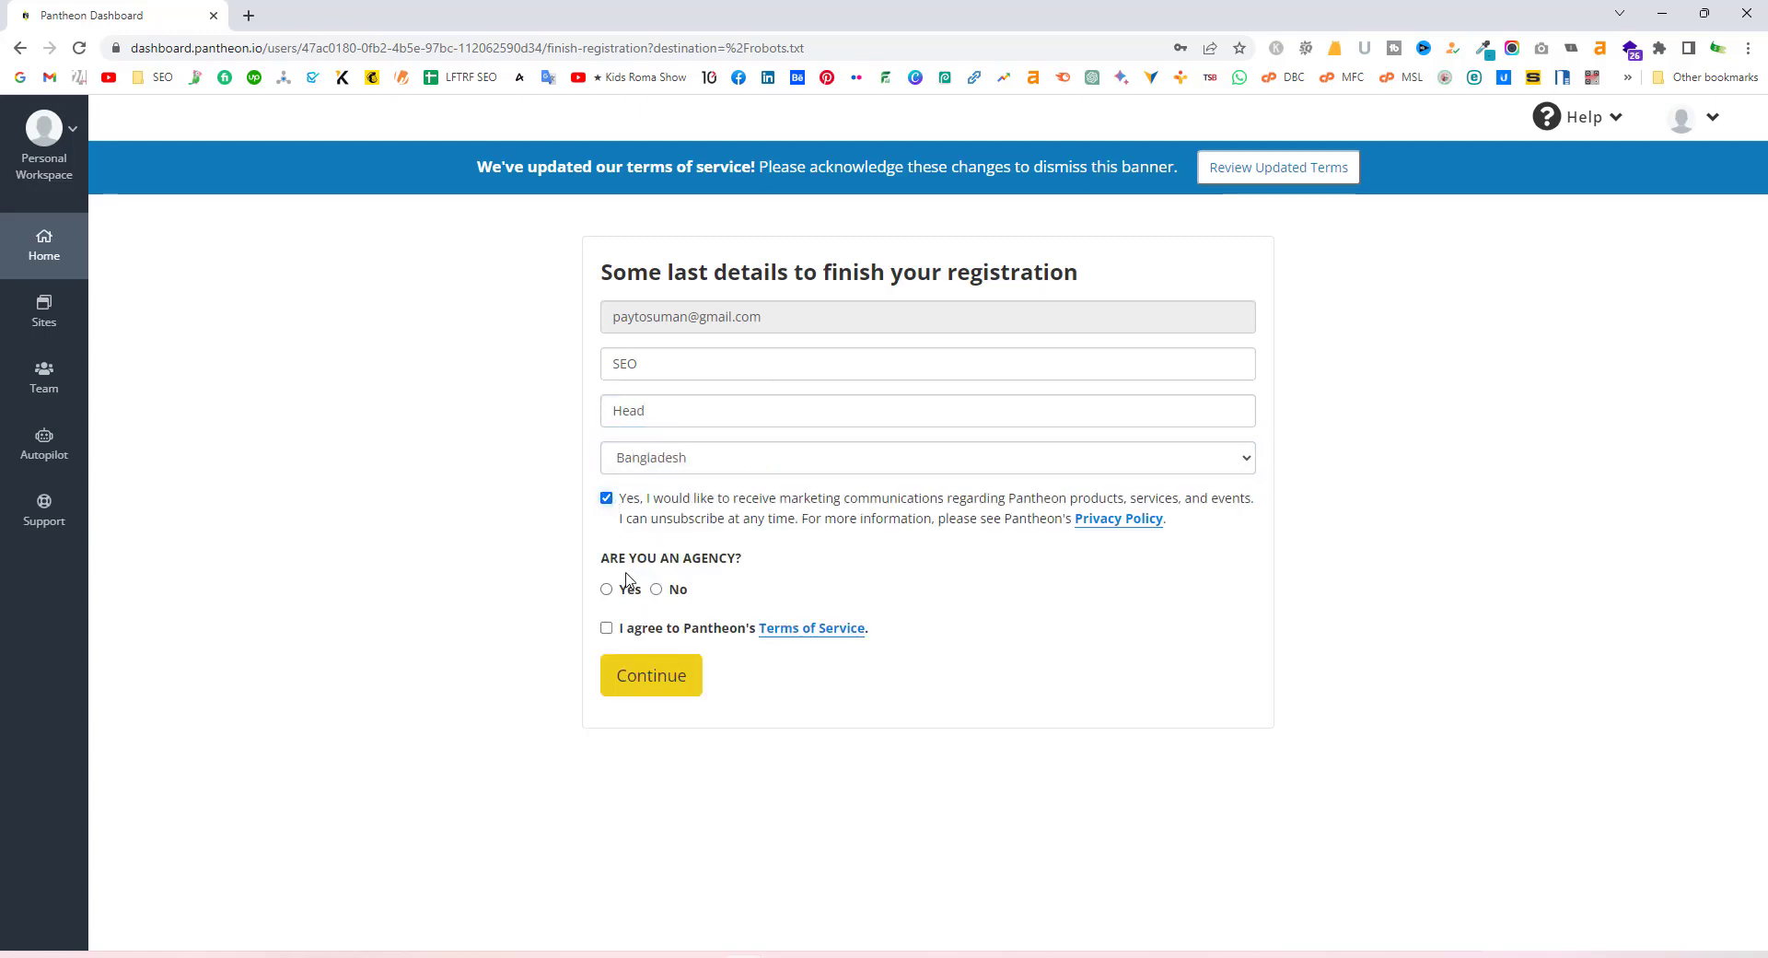
pyautogui.click(657, 590)
pyautogui.click(606, 628)
pyautogui.click(655, 678)
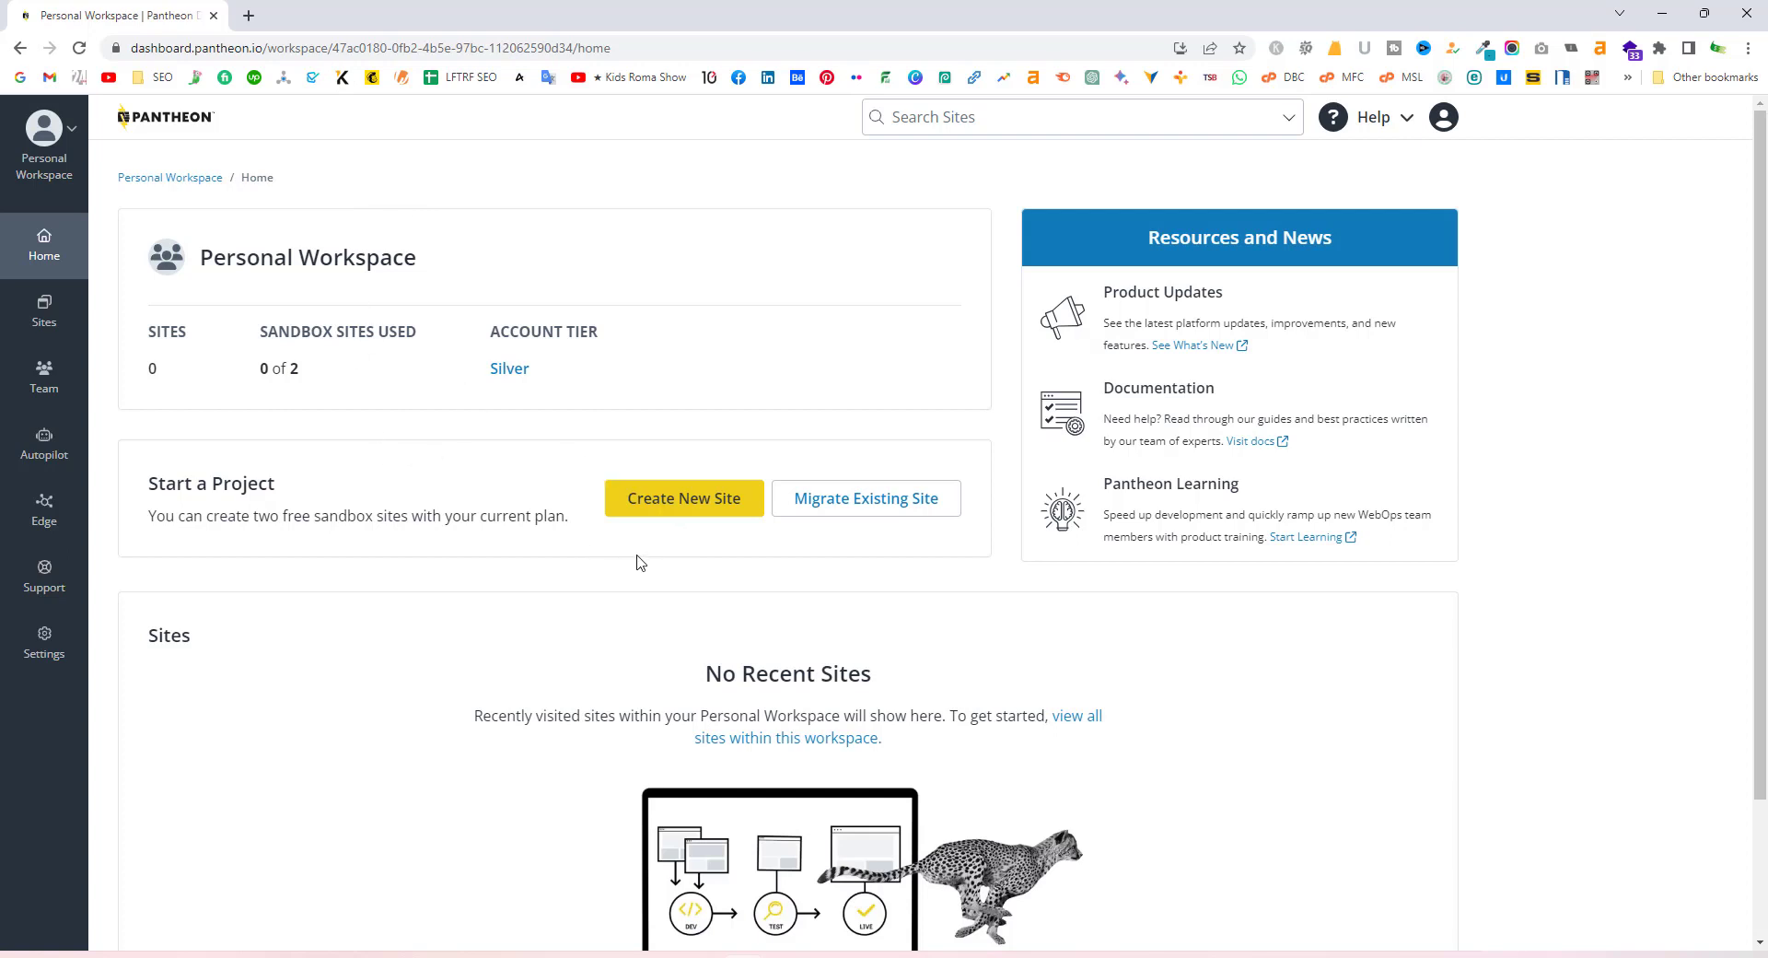
# Step: Choose Create New Site and pick WordPress as the site type
pyautogui.click(698, 509)
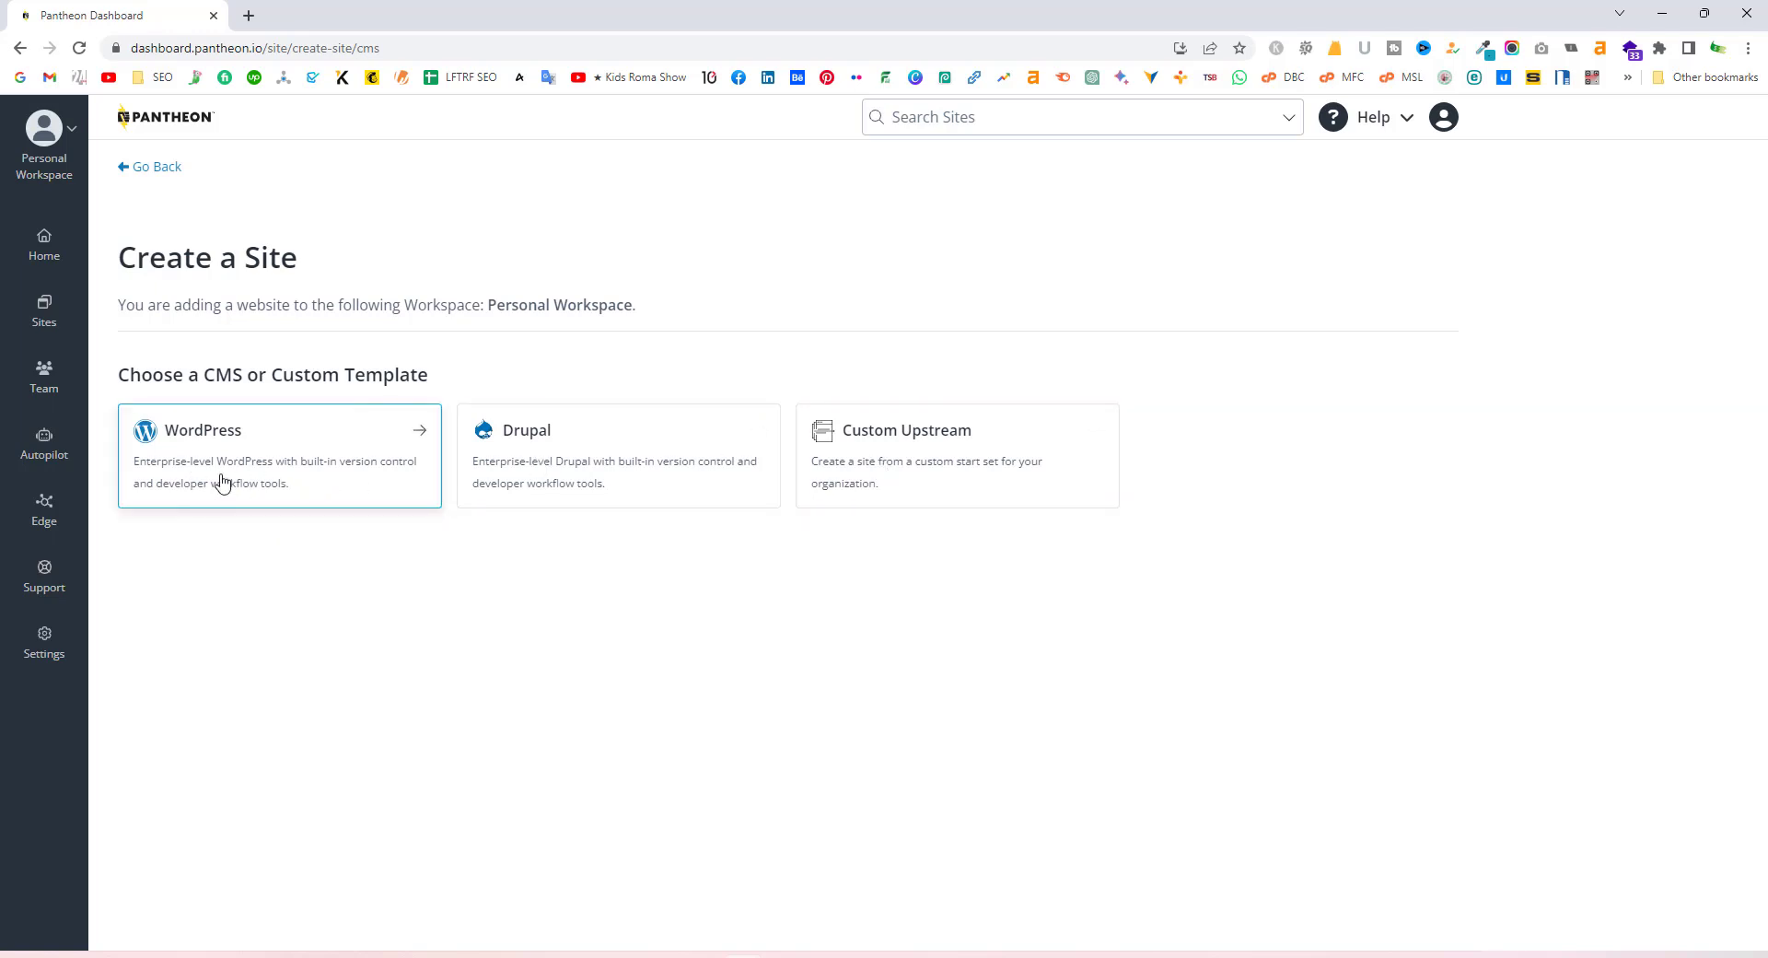
pyautogui.click(254, 448)
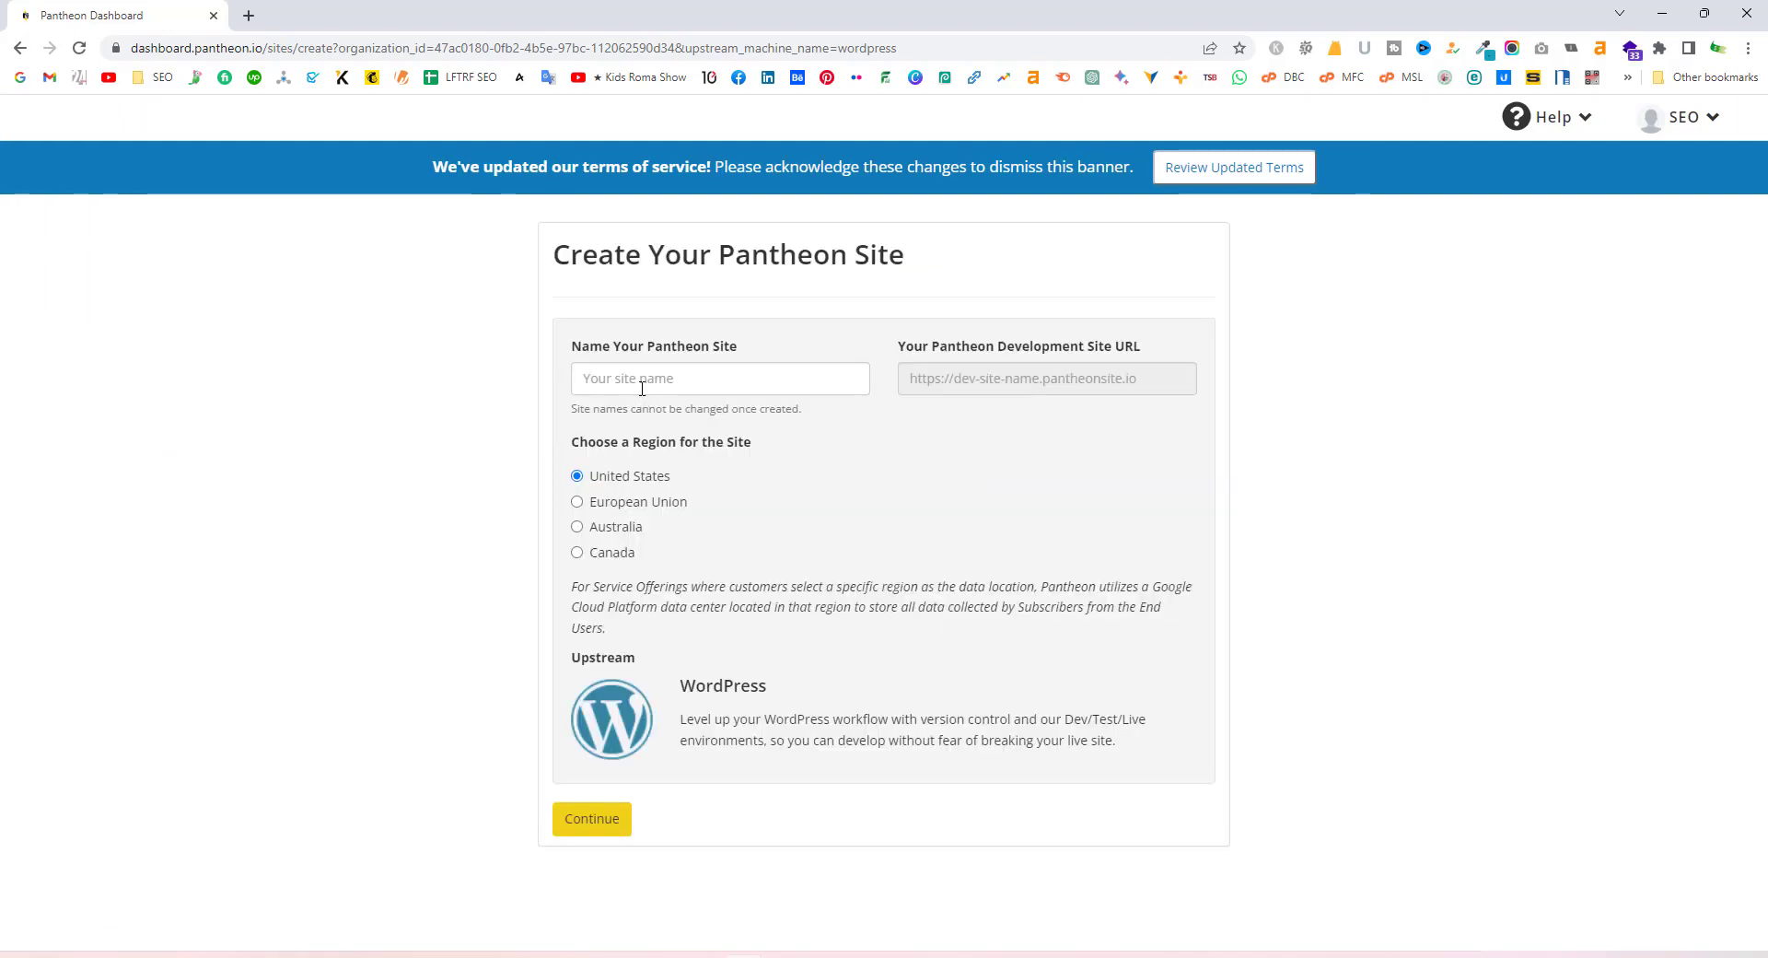
# Step: Name the WordPress site 'seolink', deploy it, and go to its site dashboard
pyautogui.click(643, 383)
pyautogui.write('seot')
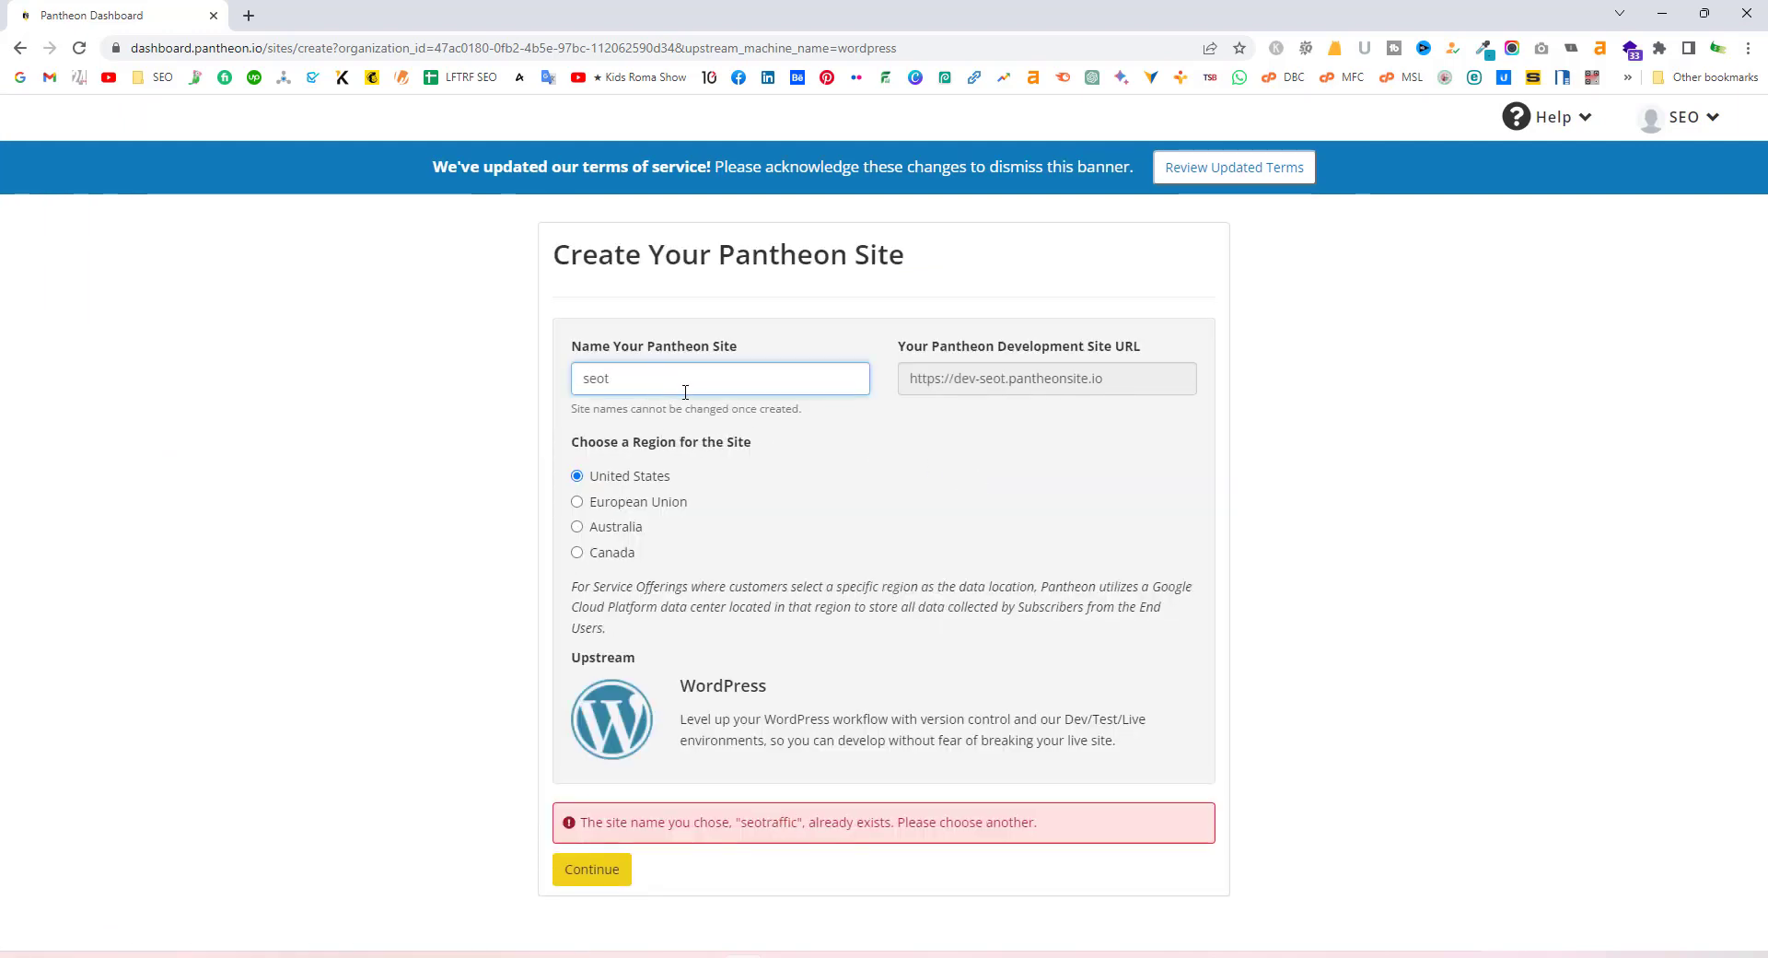
pyautogui.press('BackSpace')
pyautogui.write('link')
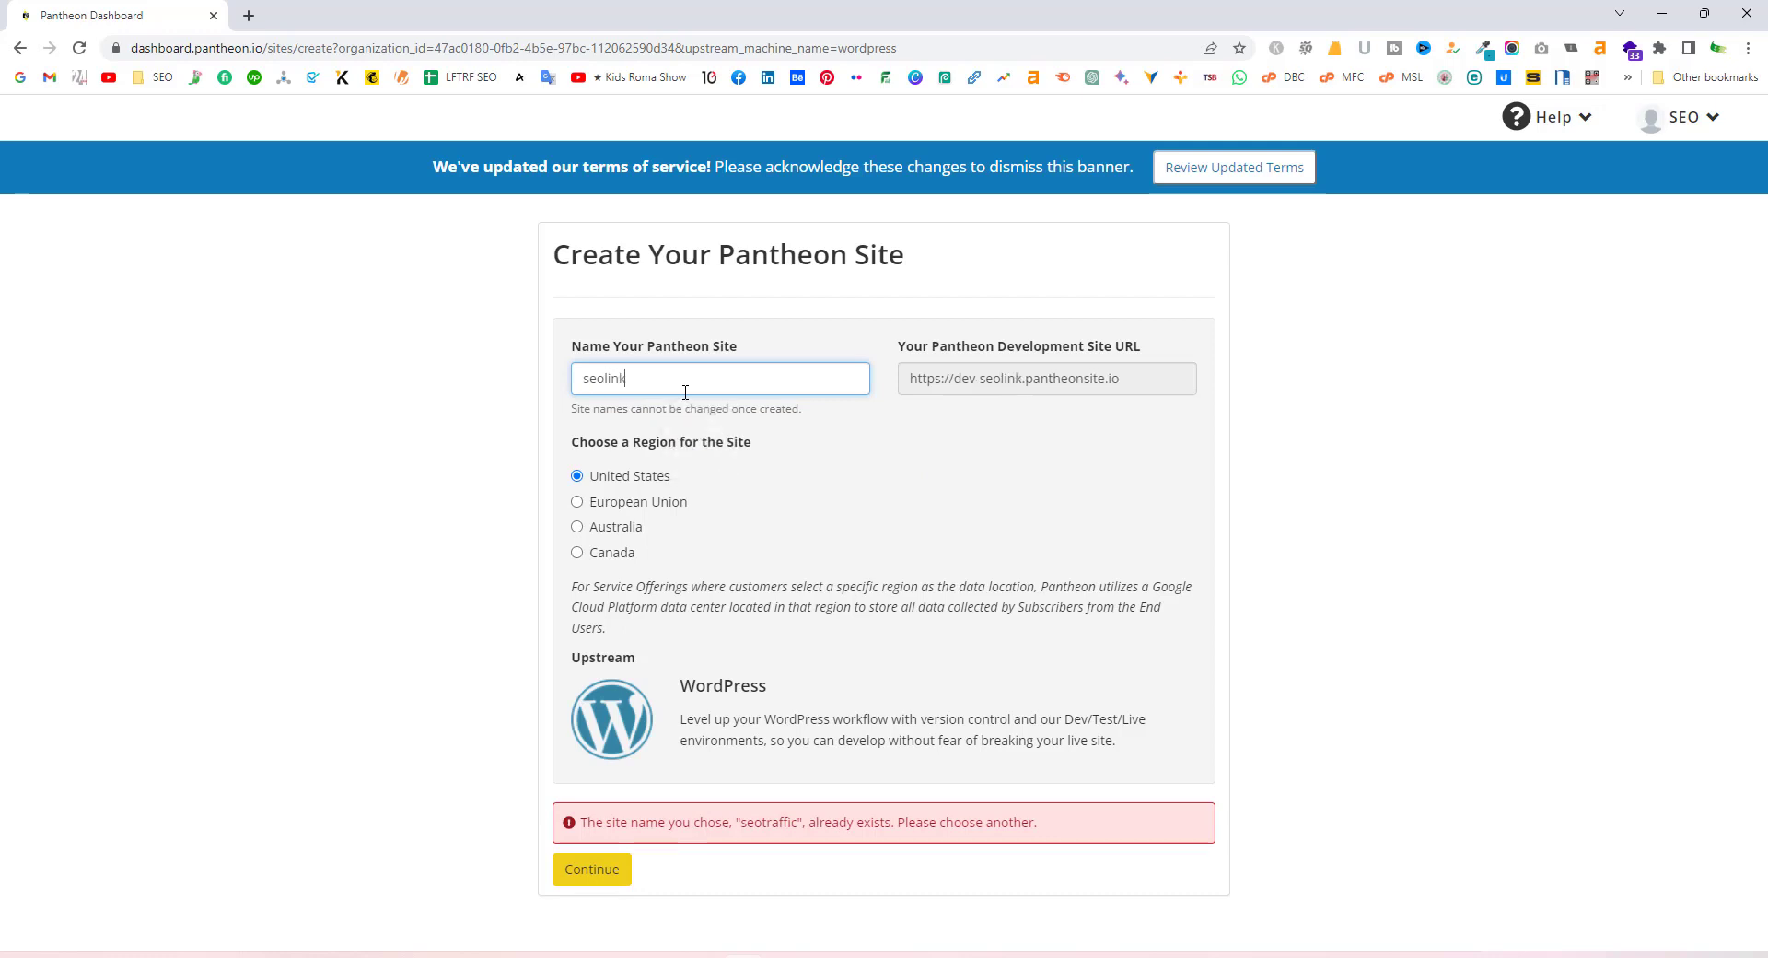
pyautogui.click(604, 871)
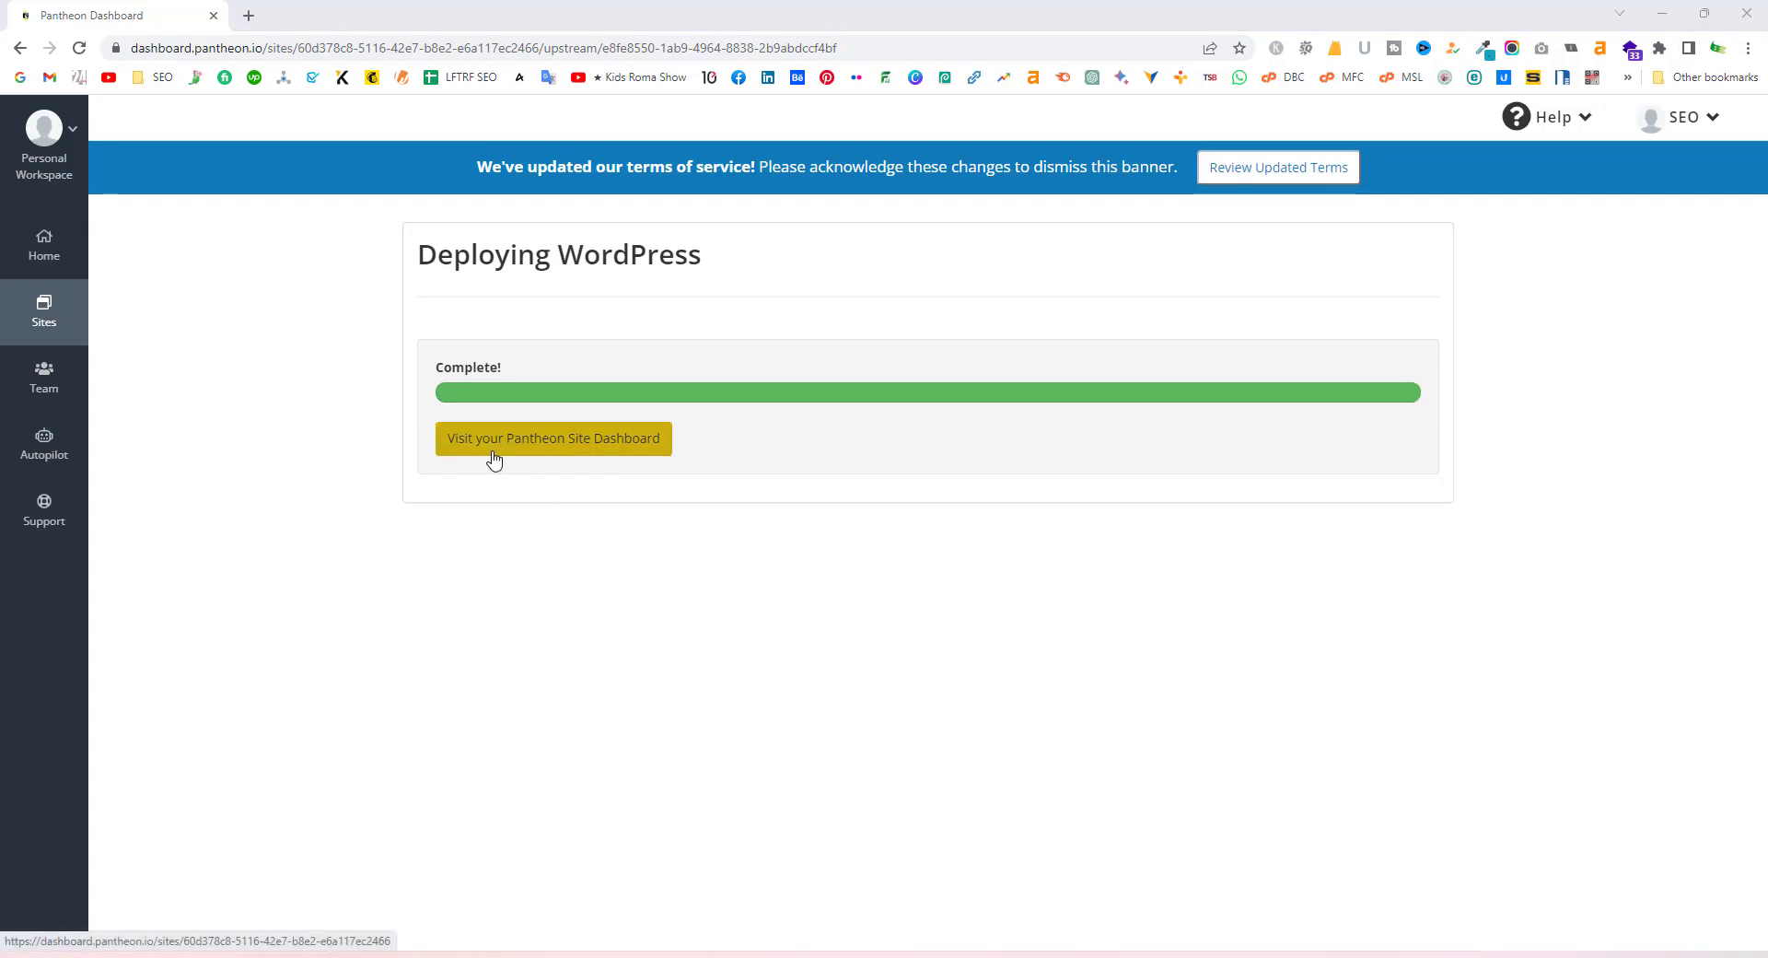
pyautogui.click(554, 450)
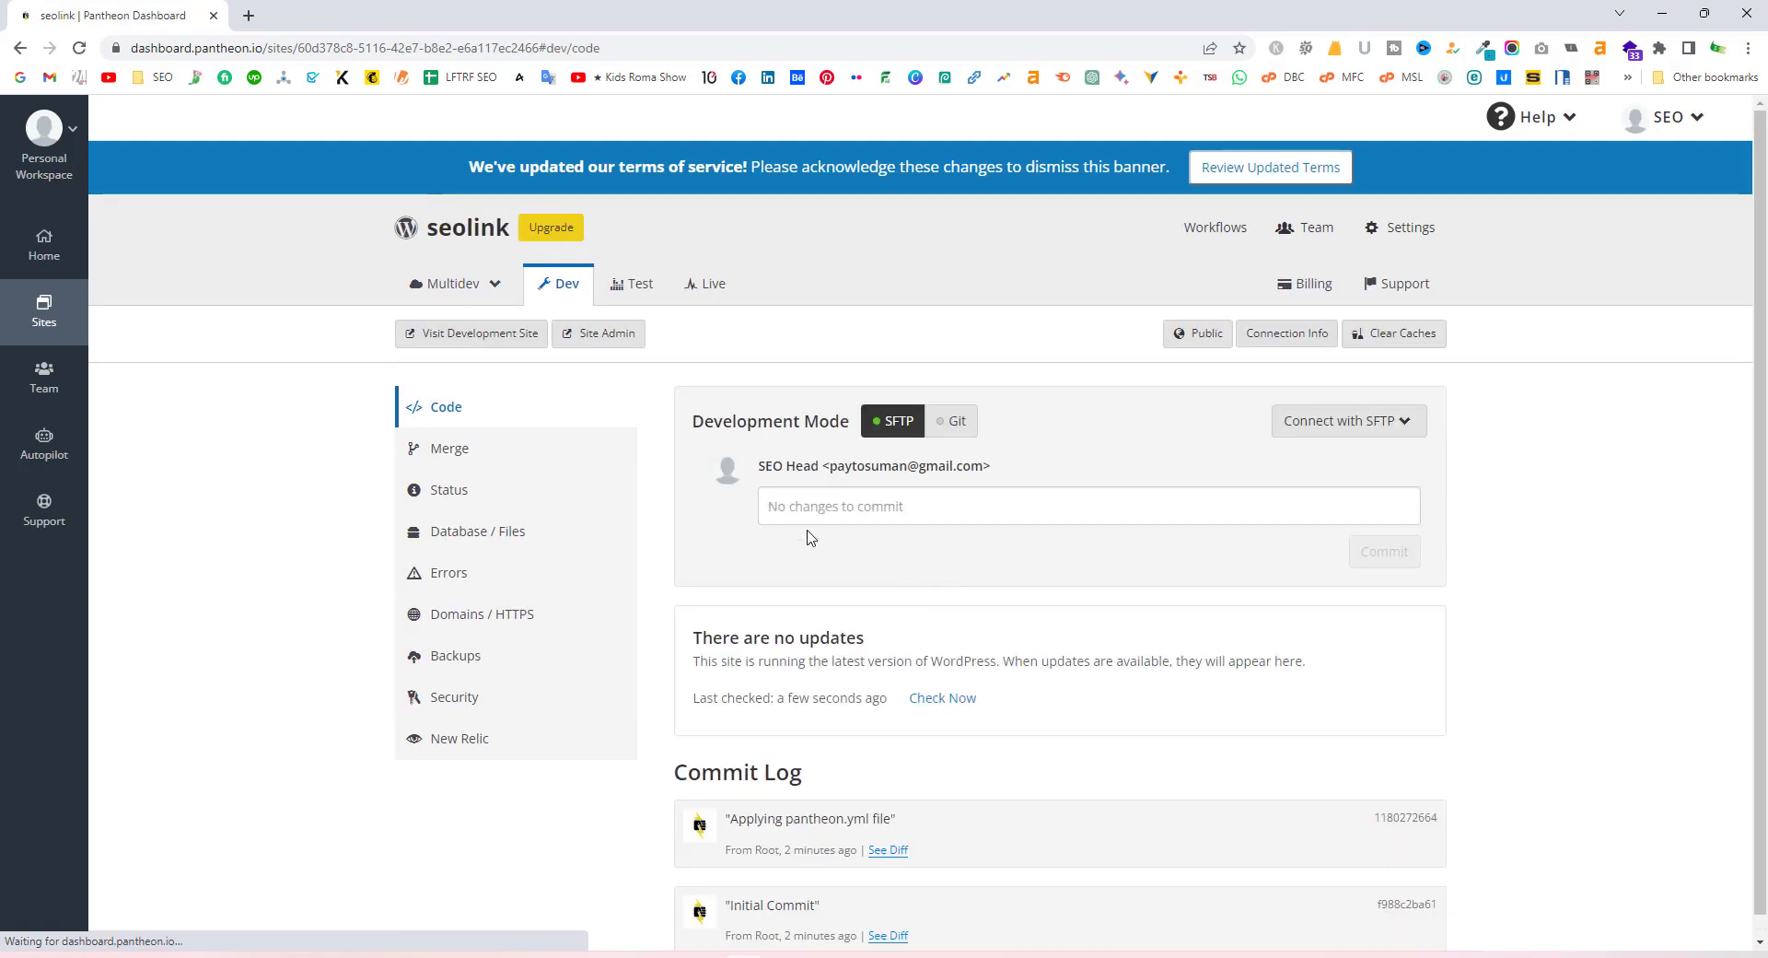
# Step: Open Site Admin for the seolink Dev environment to launch the WordPress installer
pyautogui.click(608, 340)
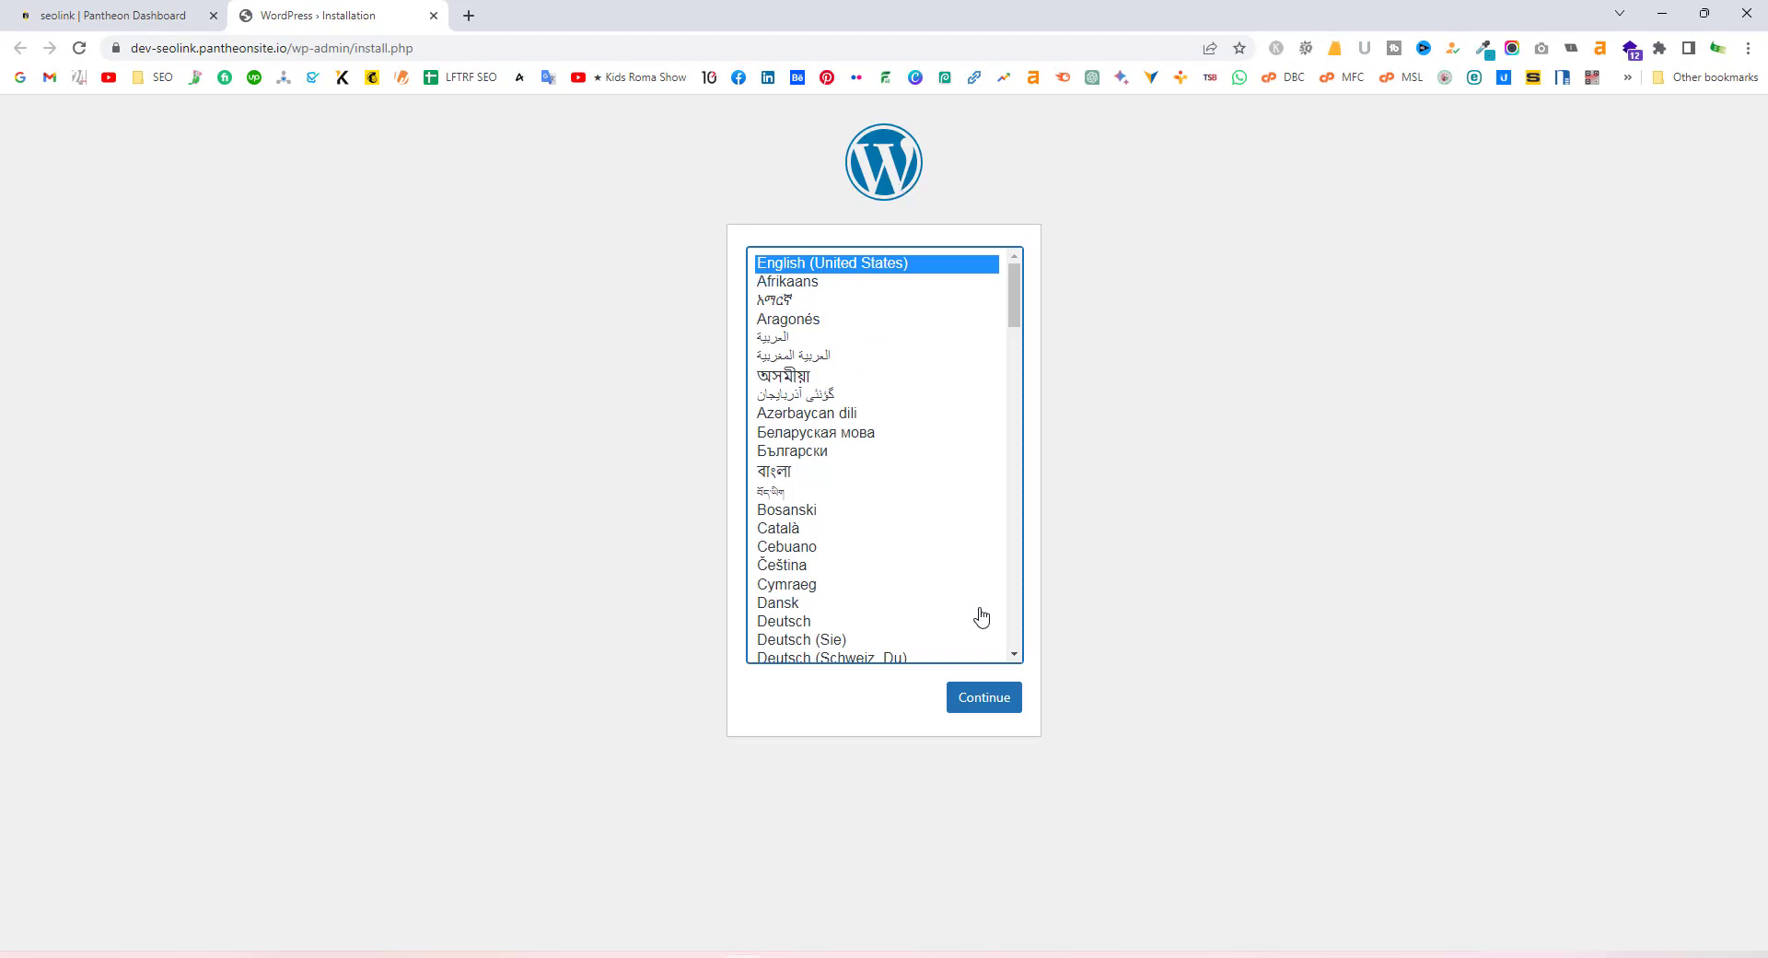
# Step: Continue in English (United States), enter site title 'SEo Expert' and username 'admin', and select the generated password
pyautogui.click(990, 700)
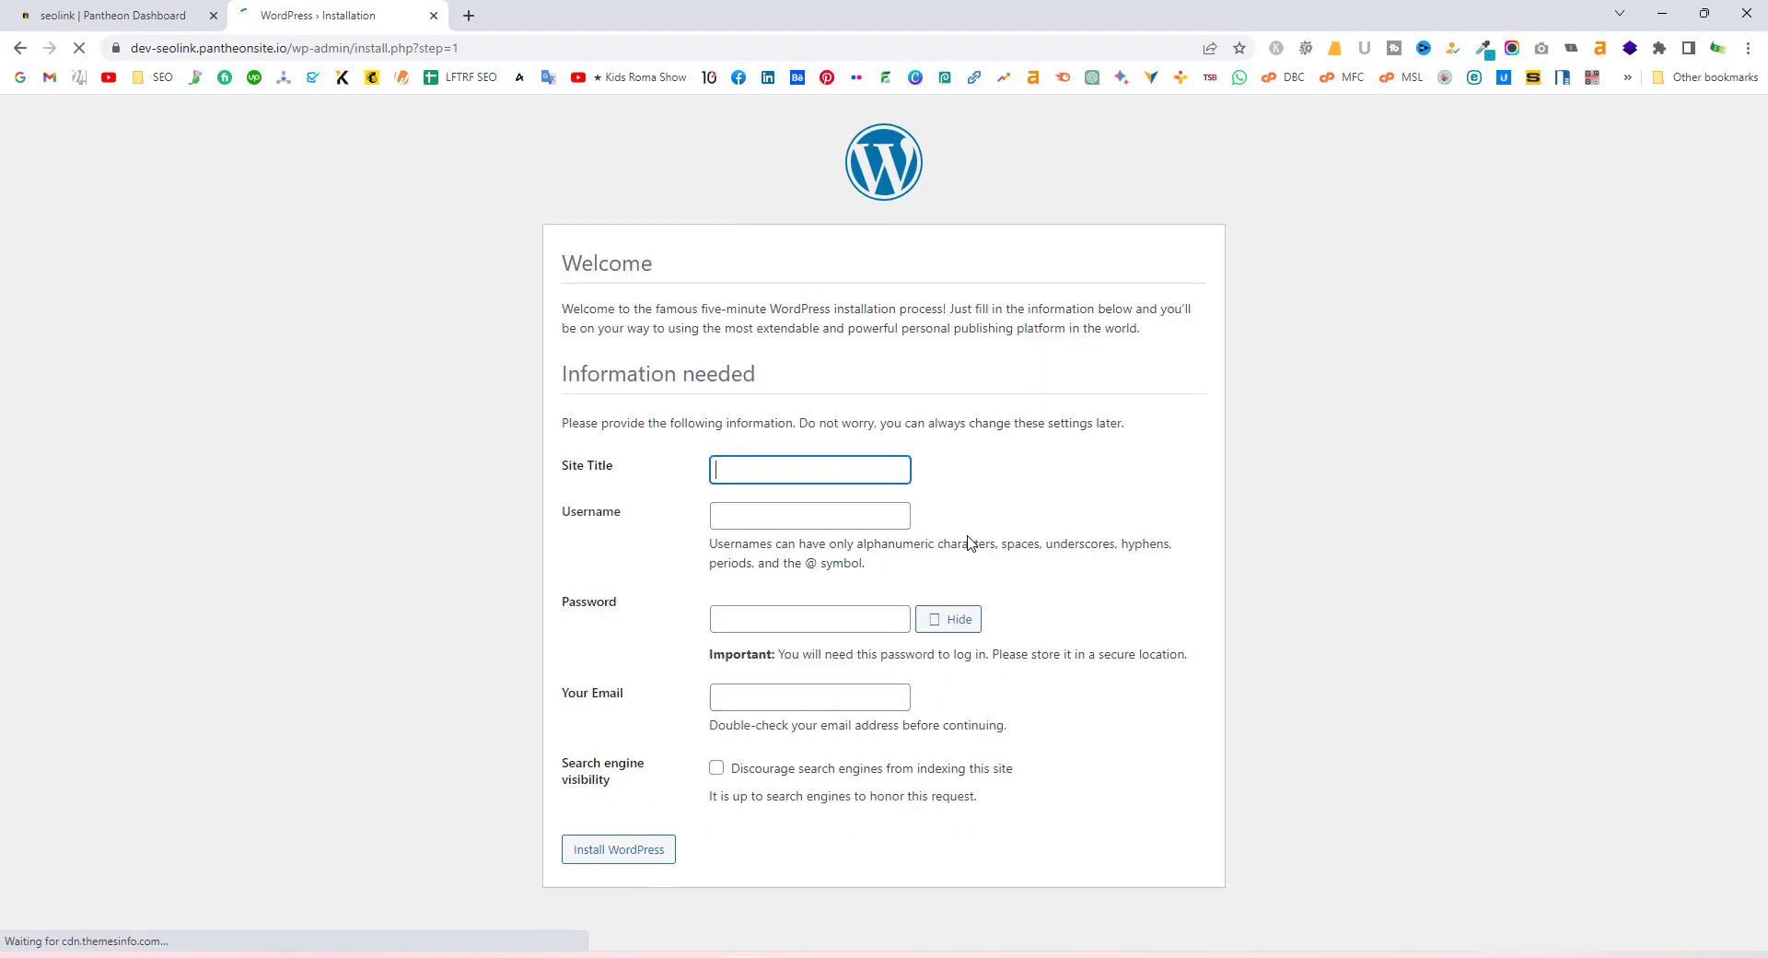
pyautogui.click(754, 467)
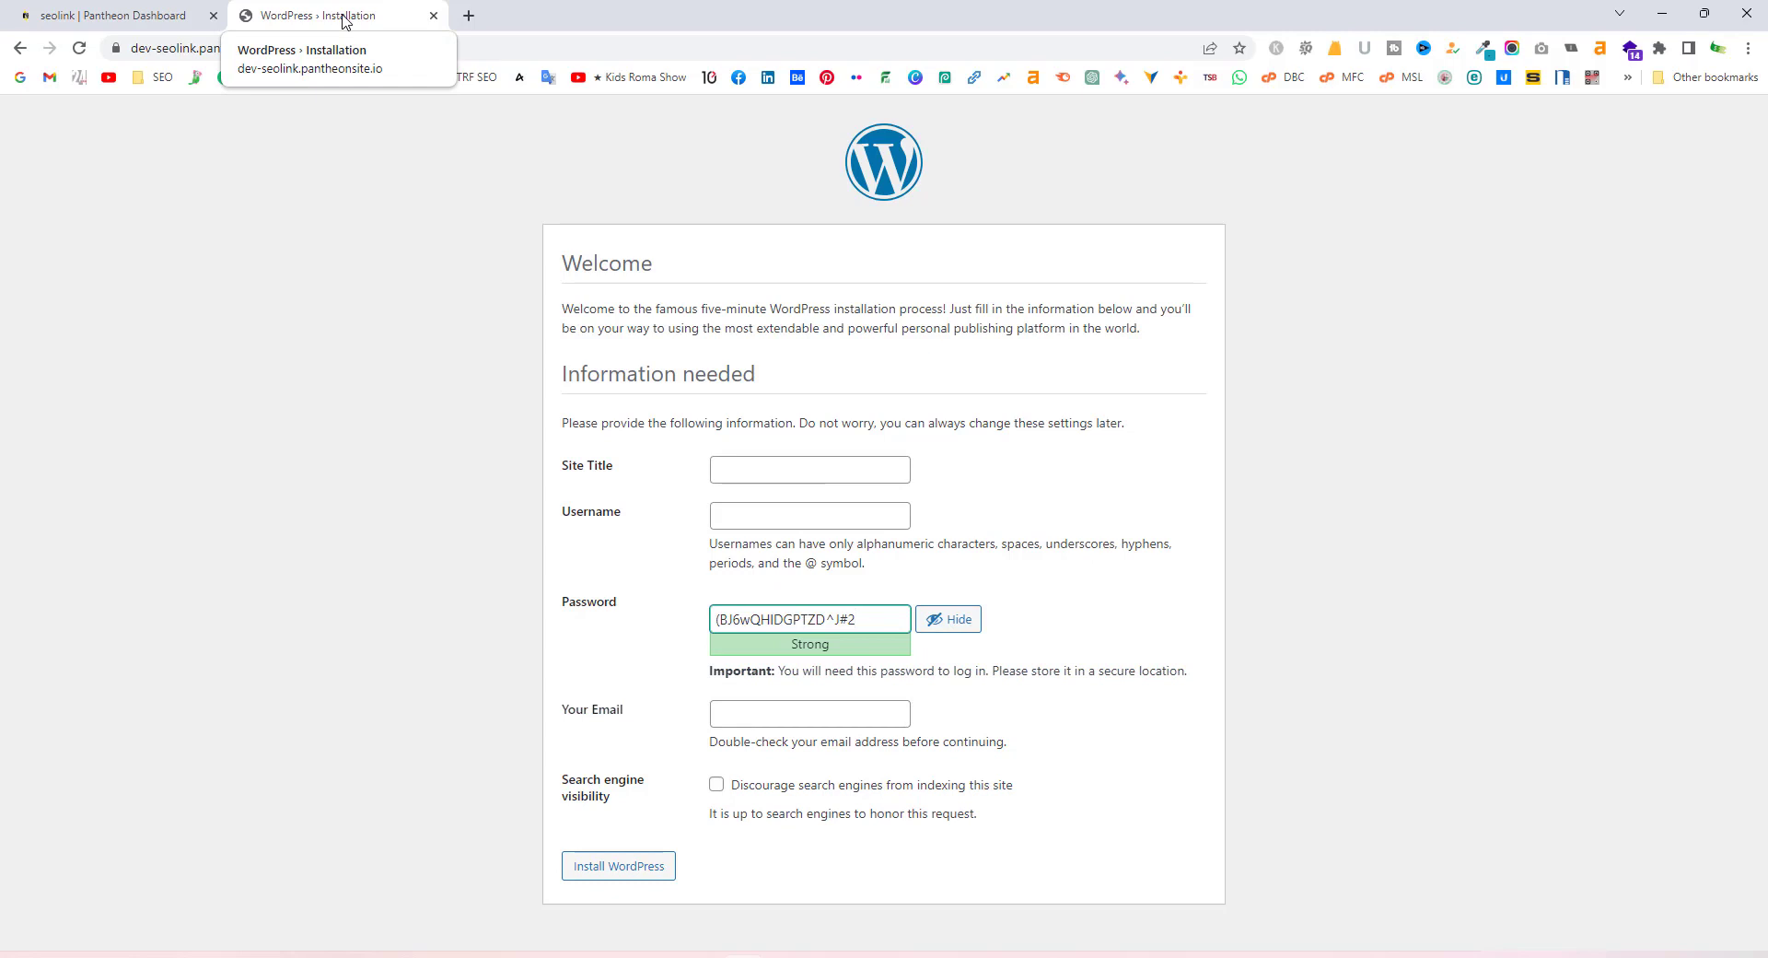
pyautogui.click(836, 478)
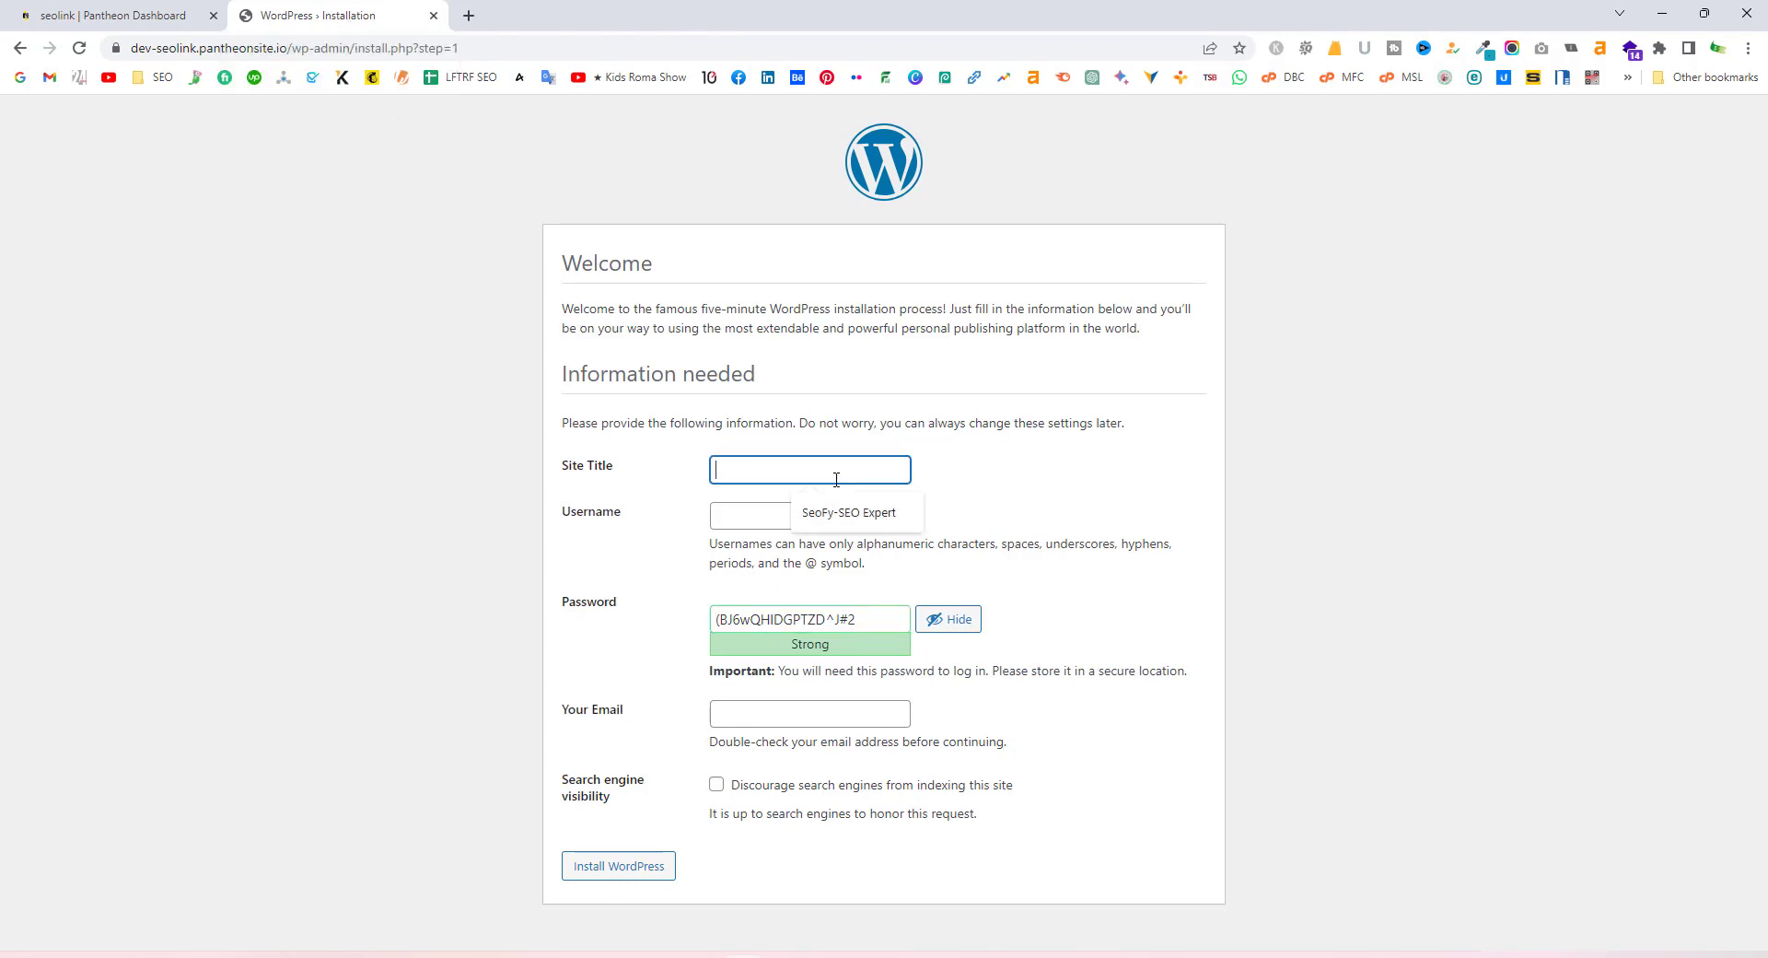
pyautogui.write('SEo Expert')
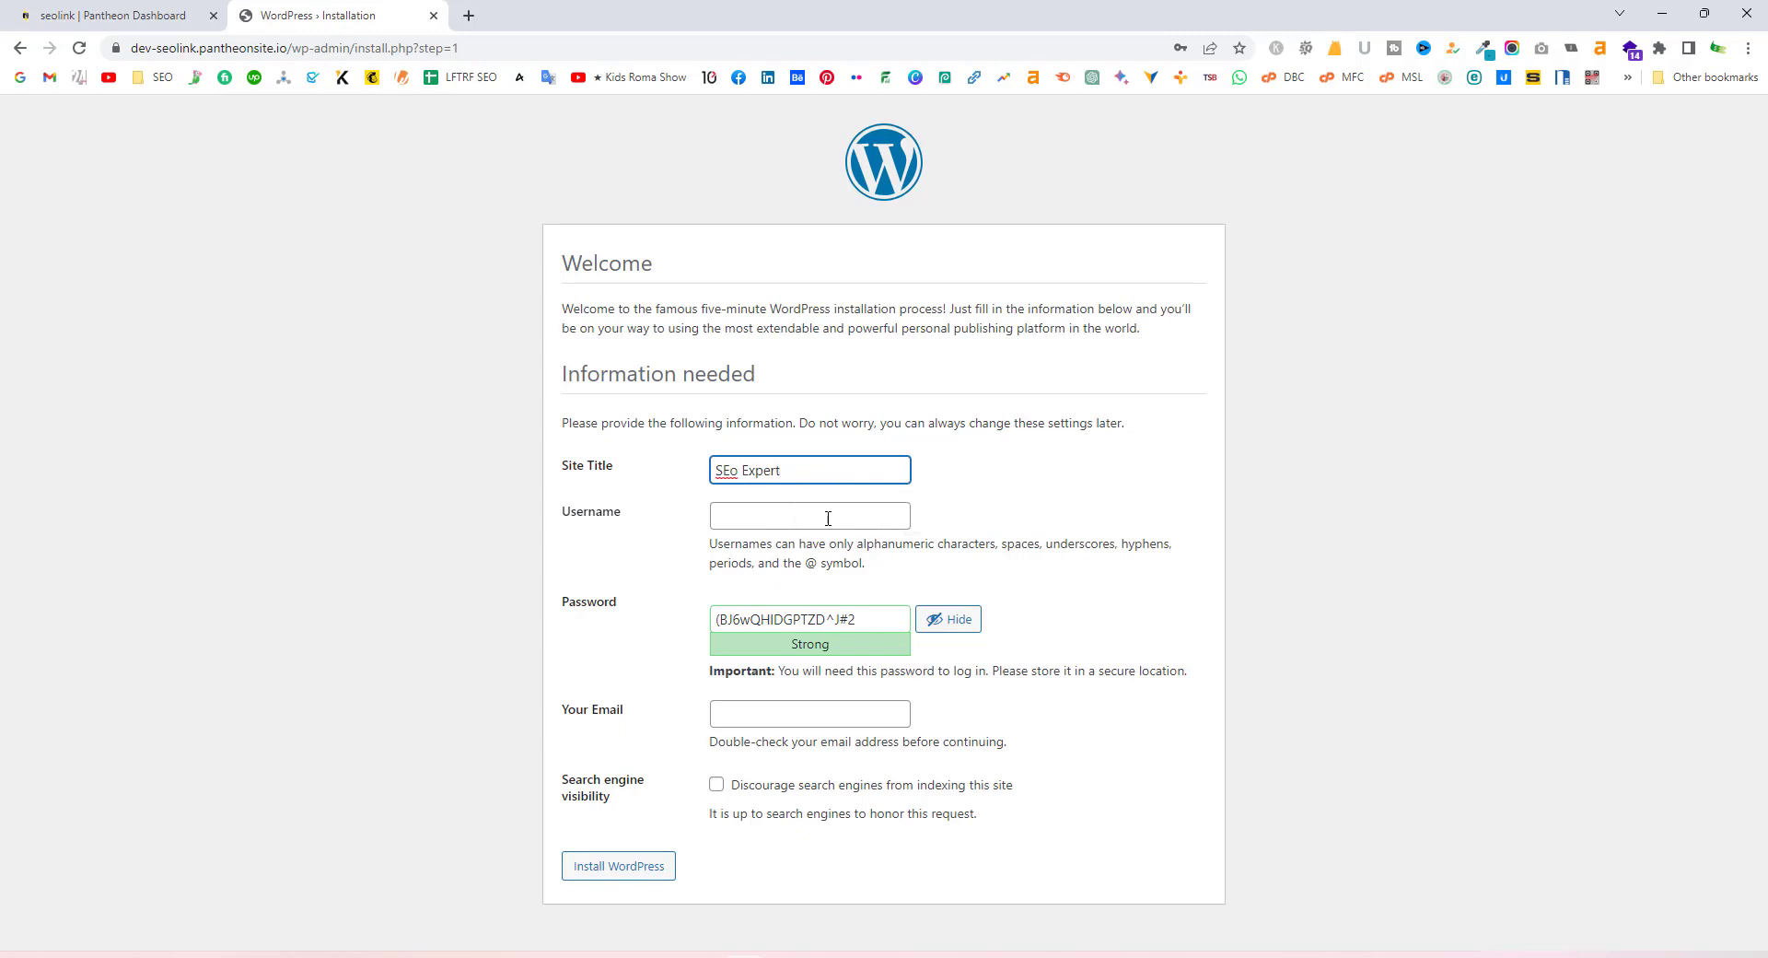
pyautogui.click(828, 518)
pyautogui.write('adm')
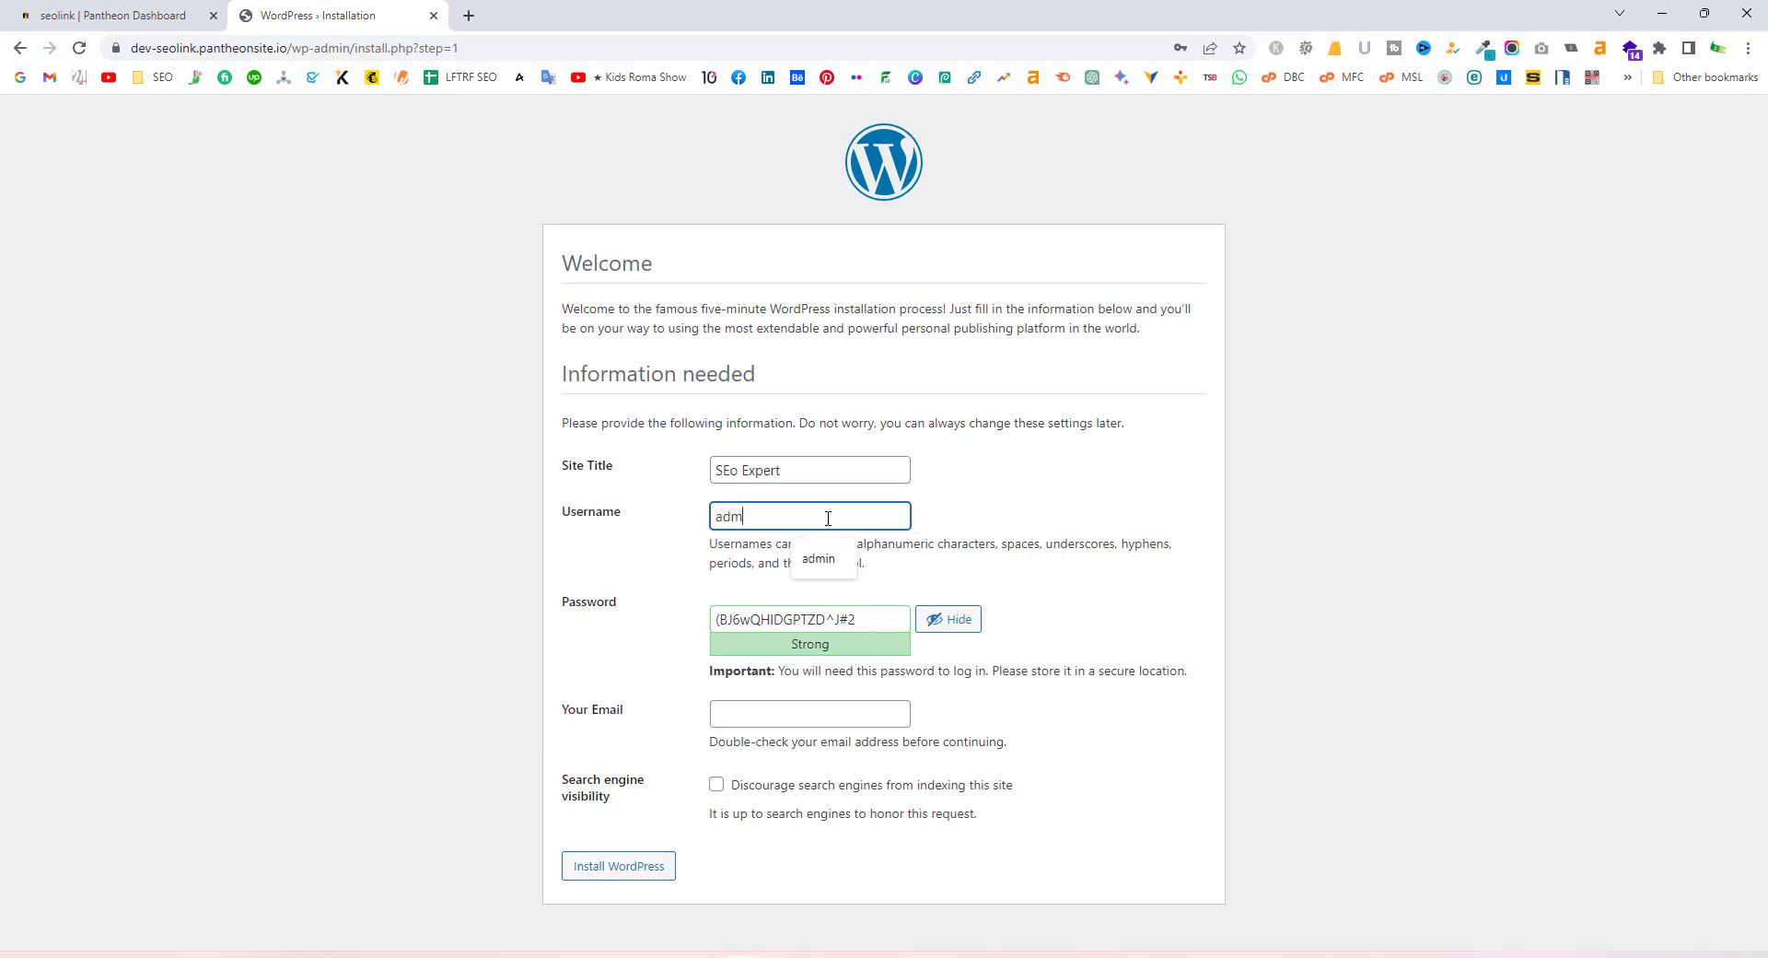
pyautogui.write('in')
pyautogui.moveTo(865, 618); pyautogui.dragTo(697, 632)
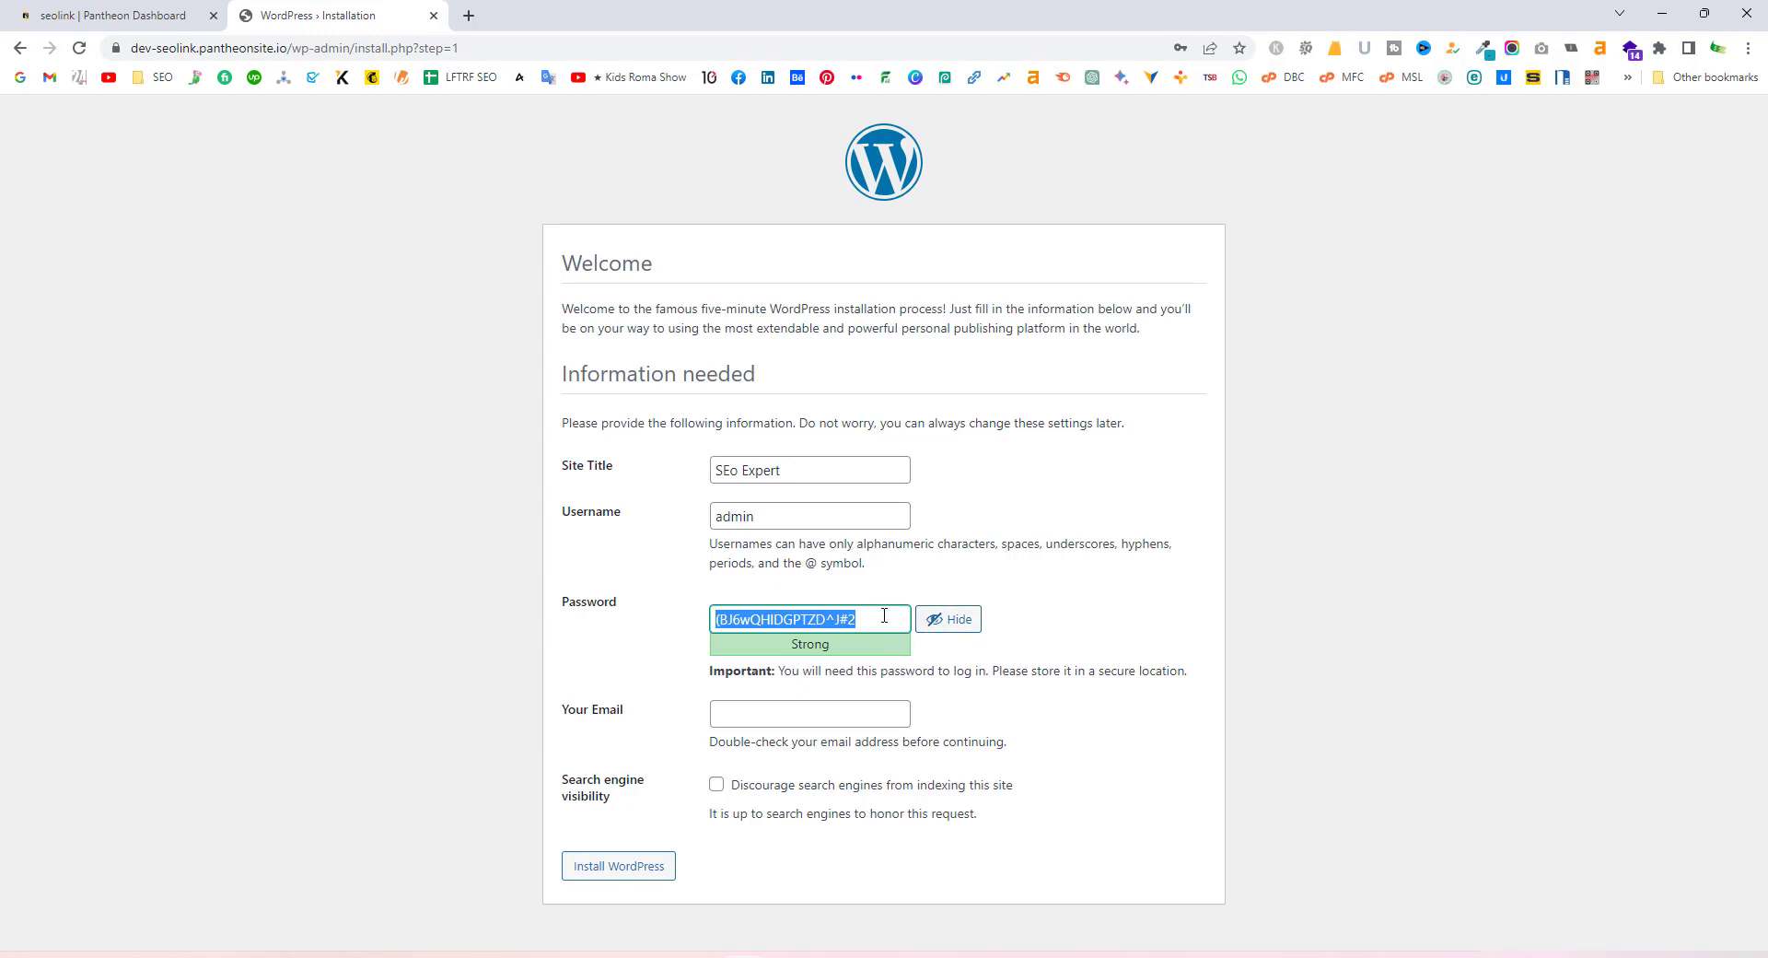
pyautogui.moveTo(848, 618); pyautogui.dragTo(667, 616)
# Step: Paste the generated password into a new Notepad note for safekeeping
pyautogui.press('super+r')
pyautogui.write('notepa')
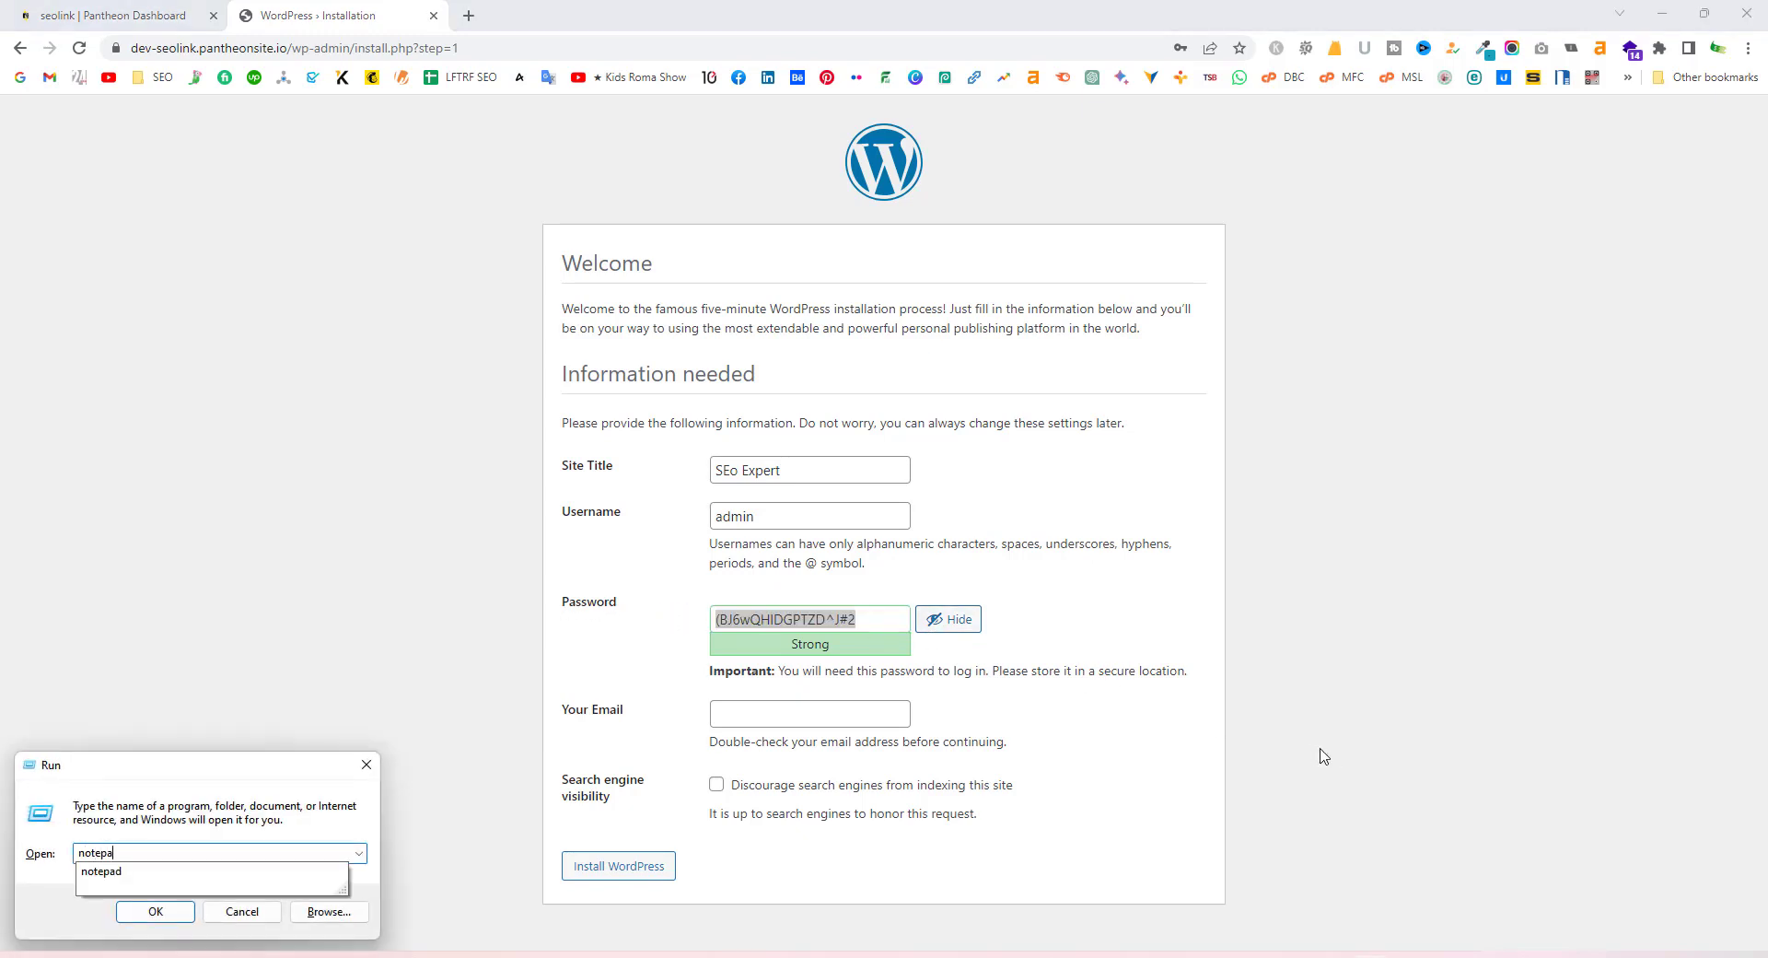
pyautogui.write('d')
pyautogui.press('Return')
pyautogui.hotkey('ctrl', 'v')
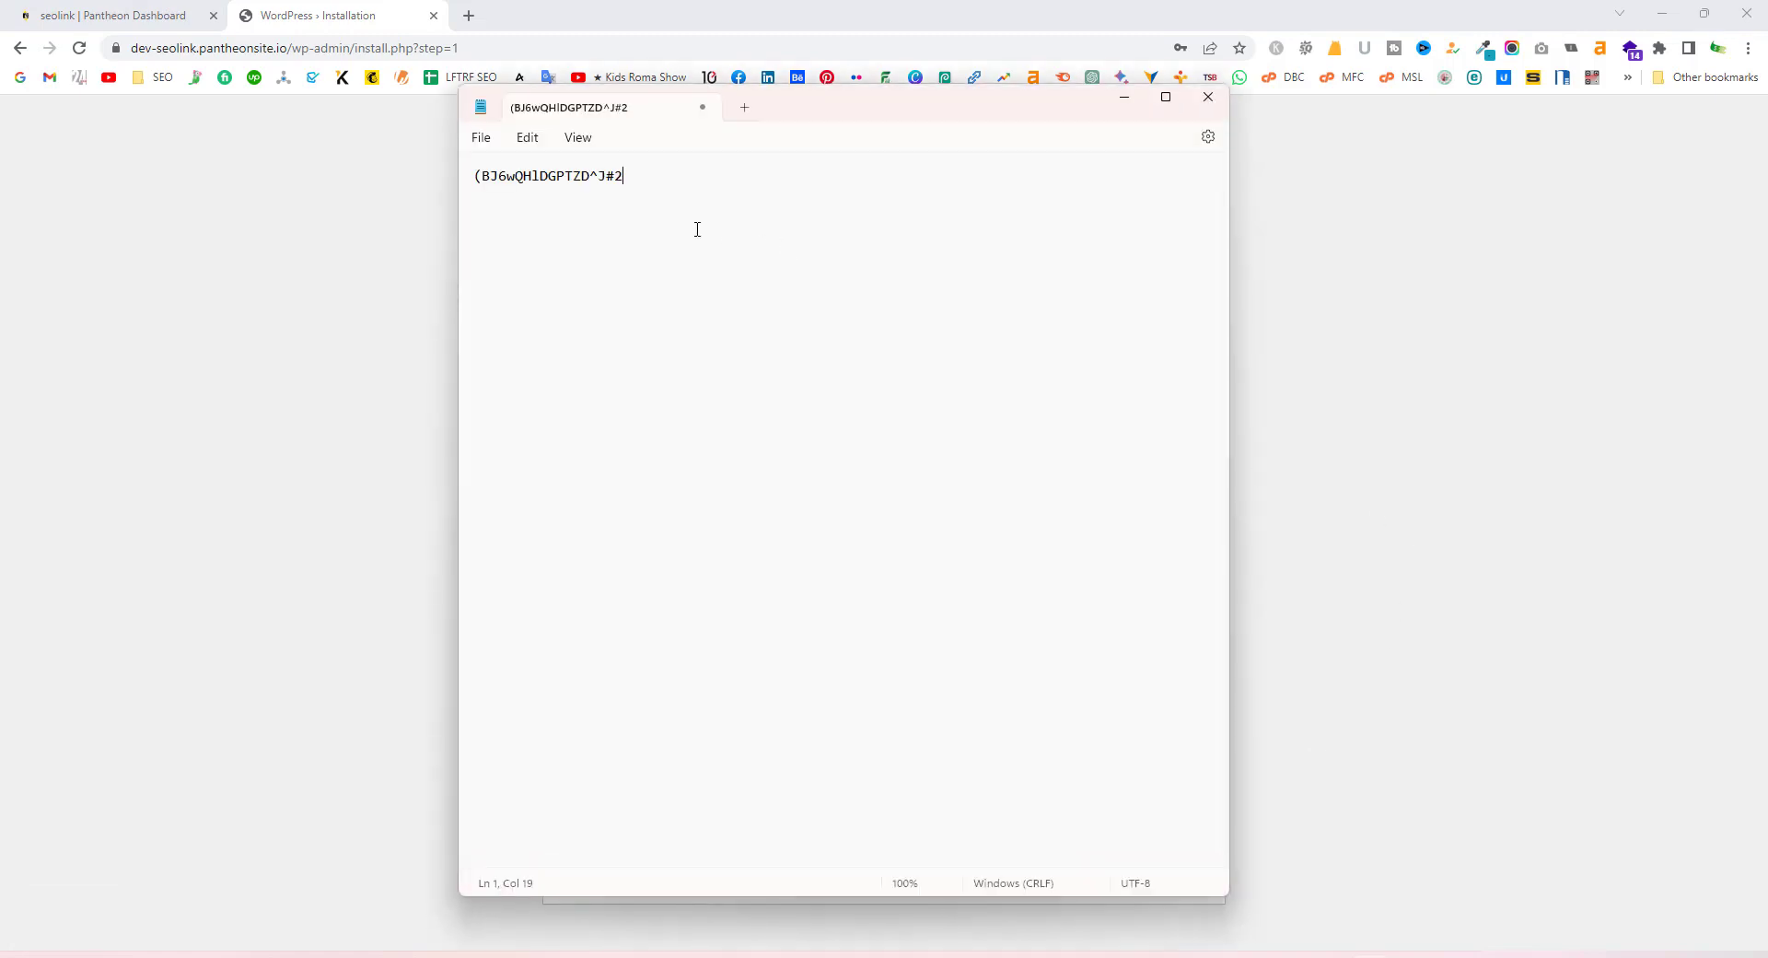
pyautogui.hotkey('alt', 'Tab')
# Step: Enter the admin e-mail address and run Install WordPress
pyautogui.click(771, 714)
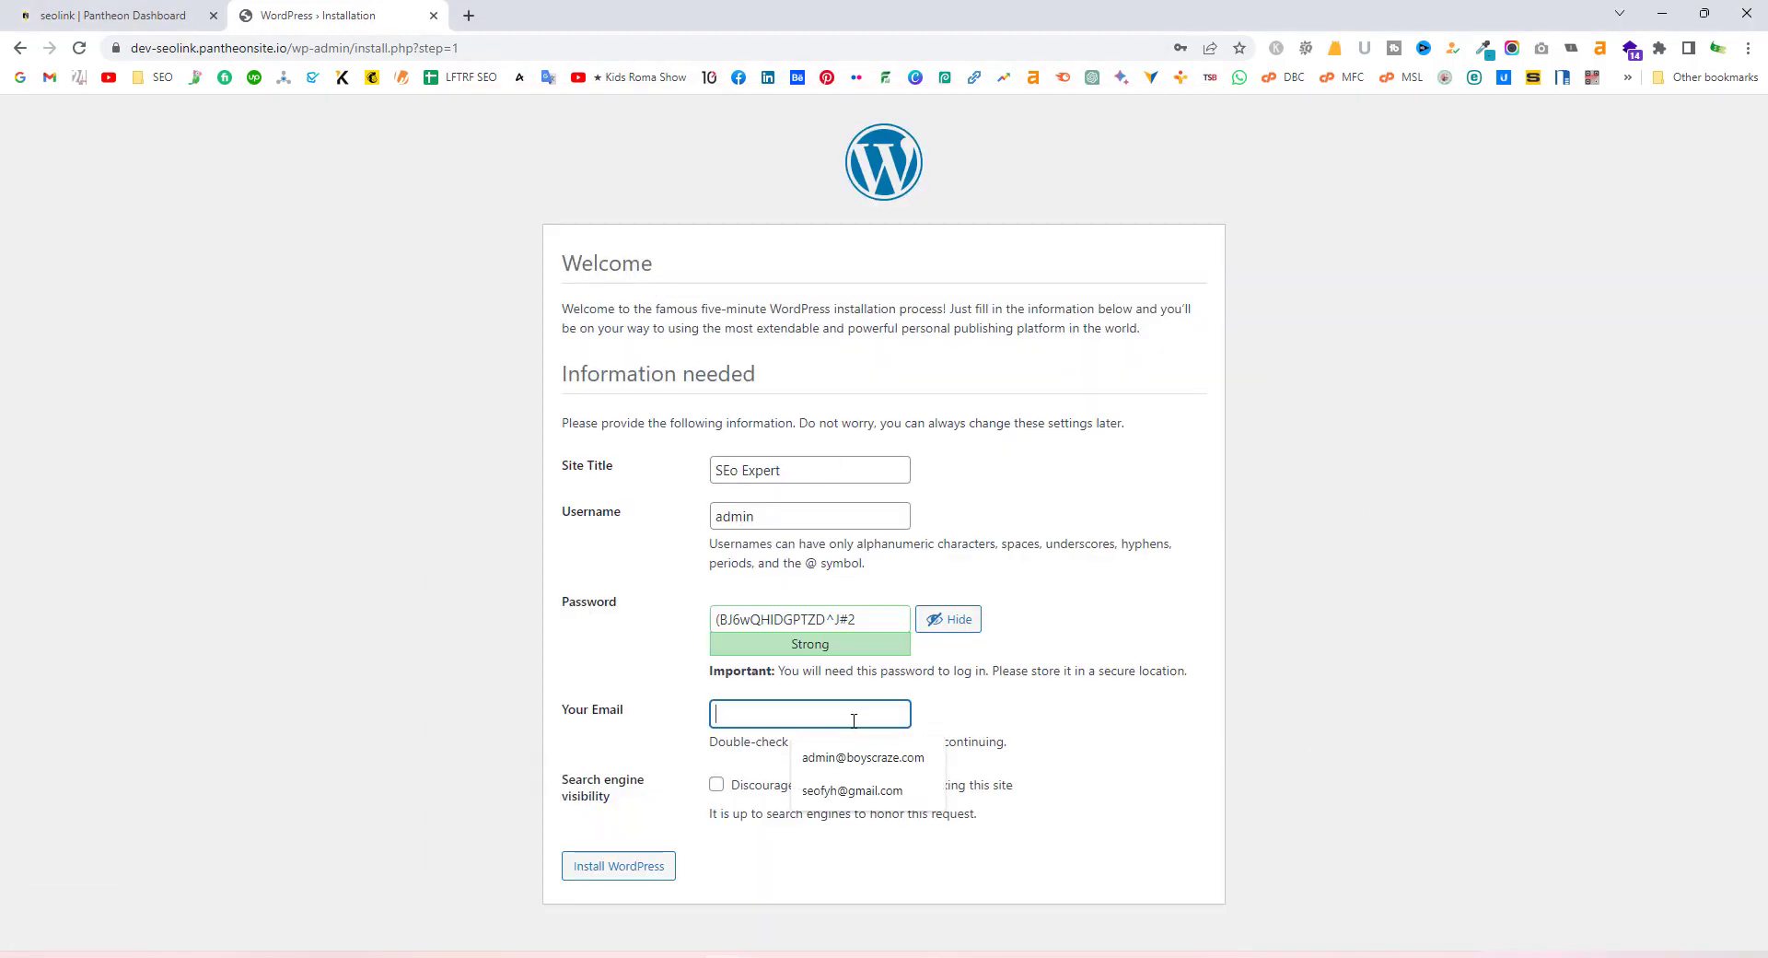
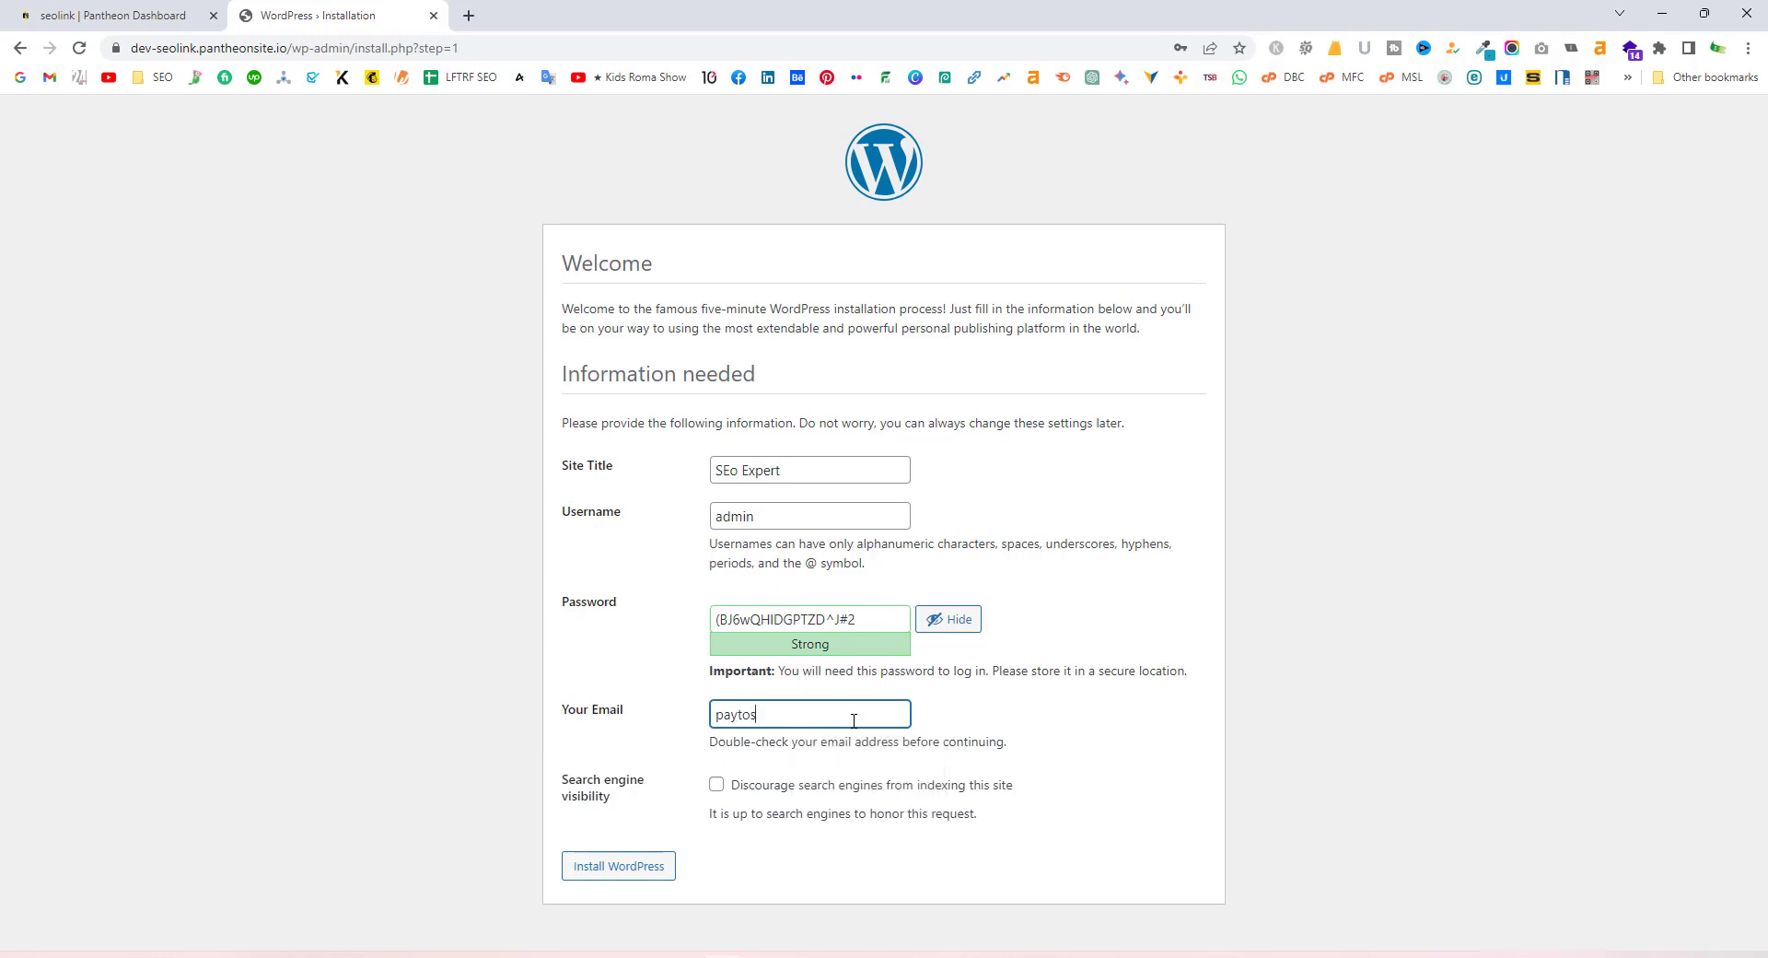
pyautogui.click(619, 871)
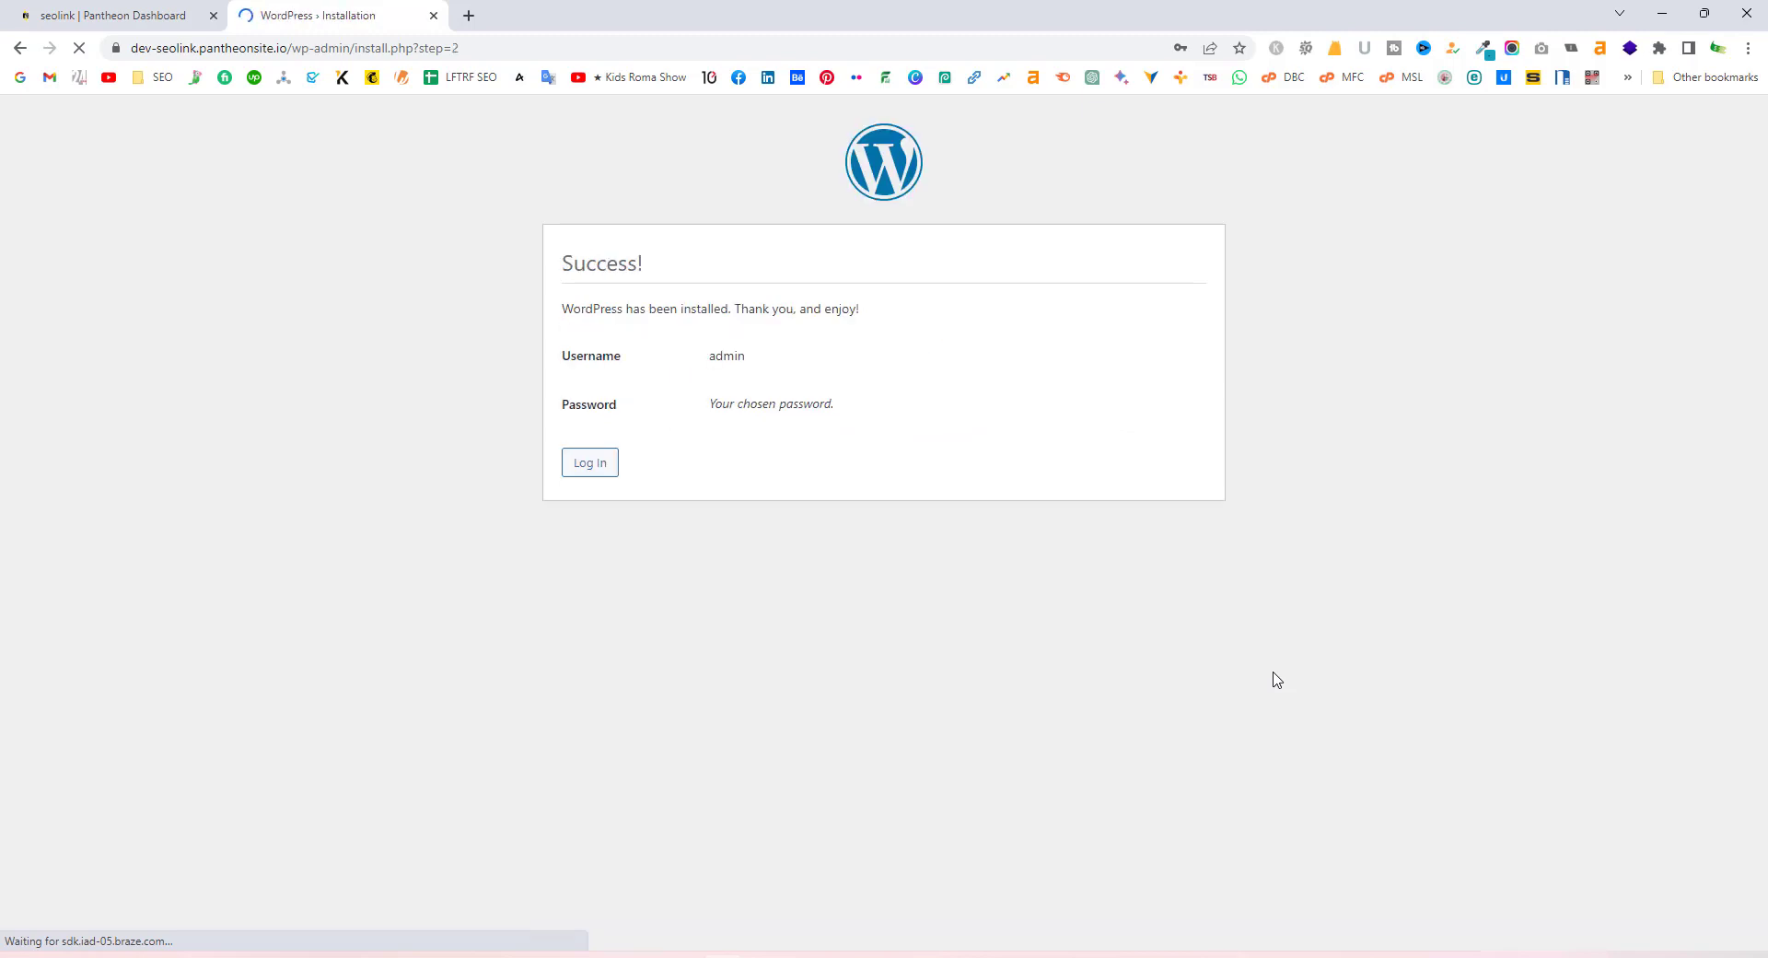
# Step: Sign in to the SEo Expert WordPress site as admin with the autofilled username and pasted password
pyautogui.click(593, 468)
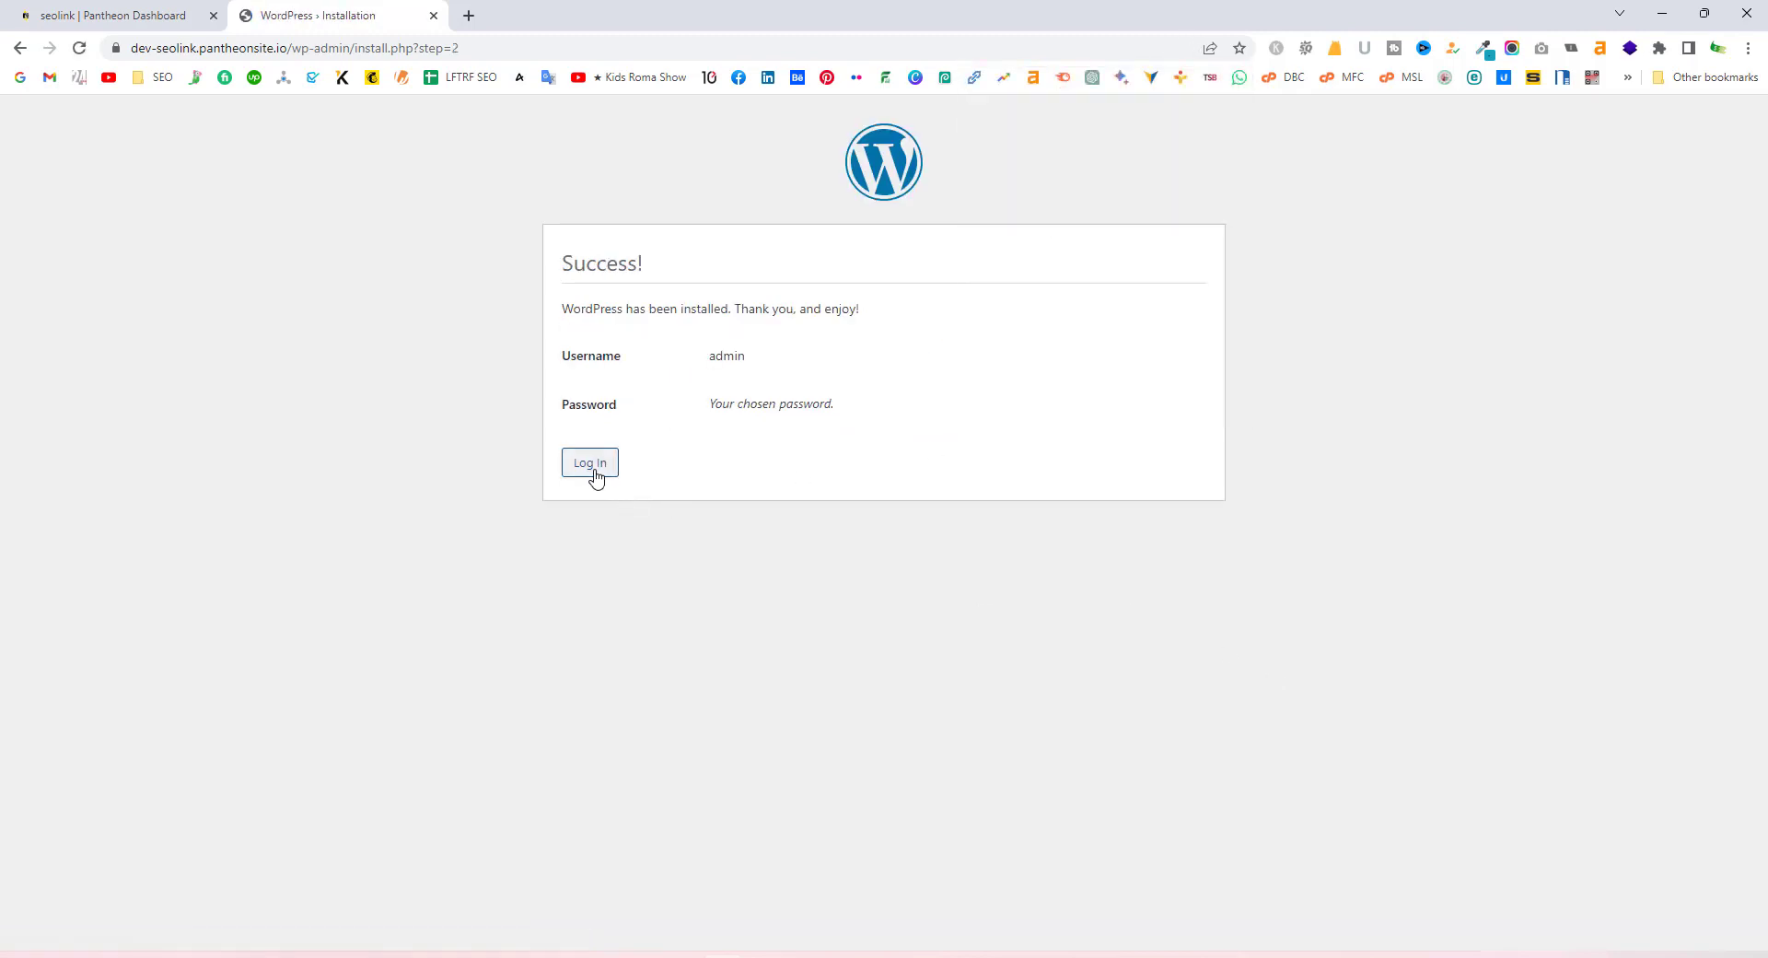
pyautogui.click(594, 472)
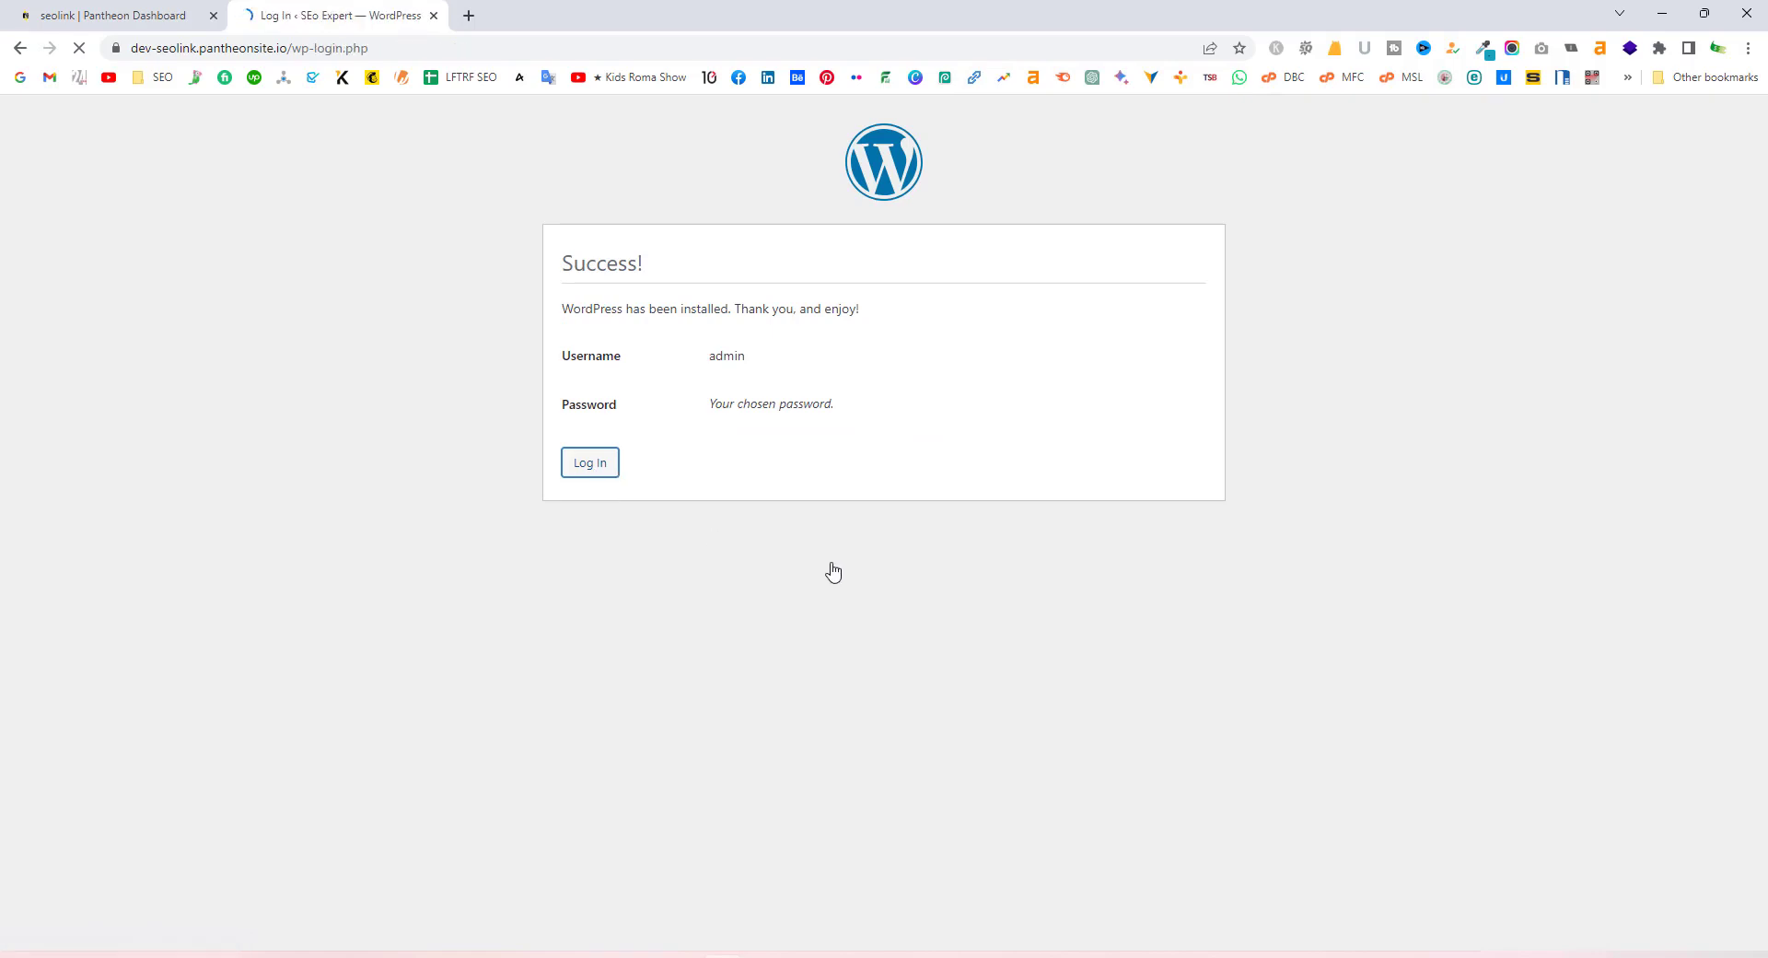
pyautogui.click(842, 409)
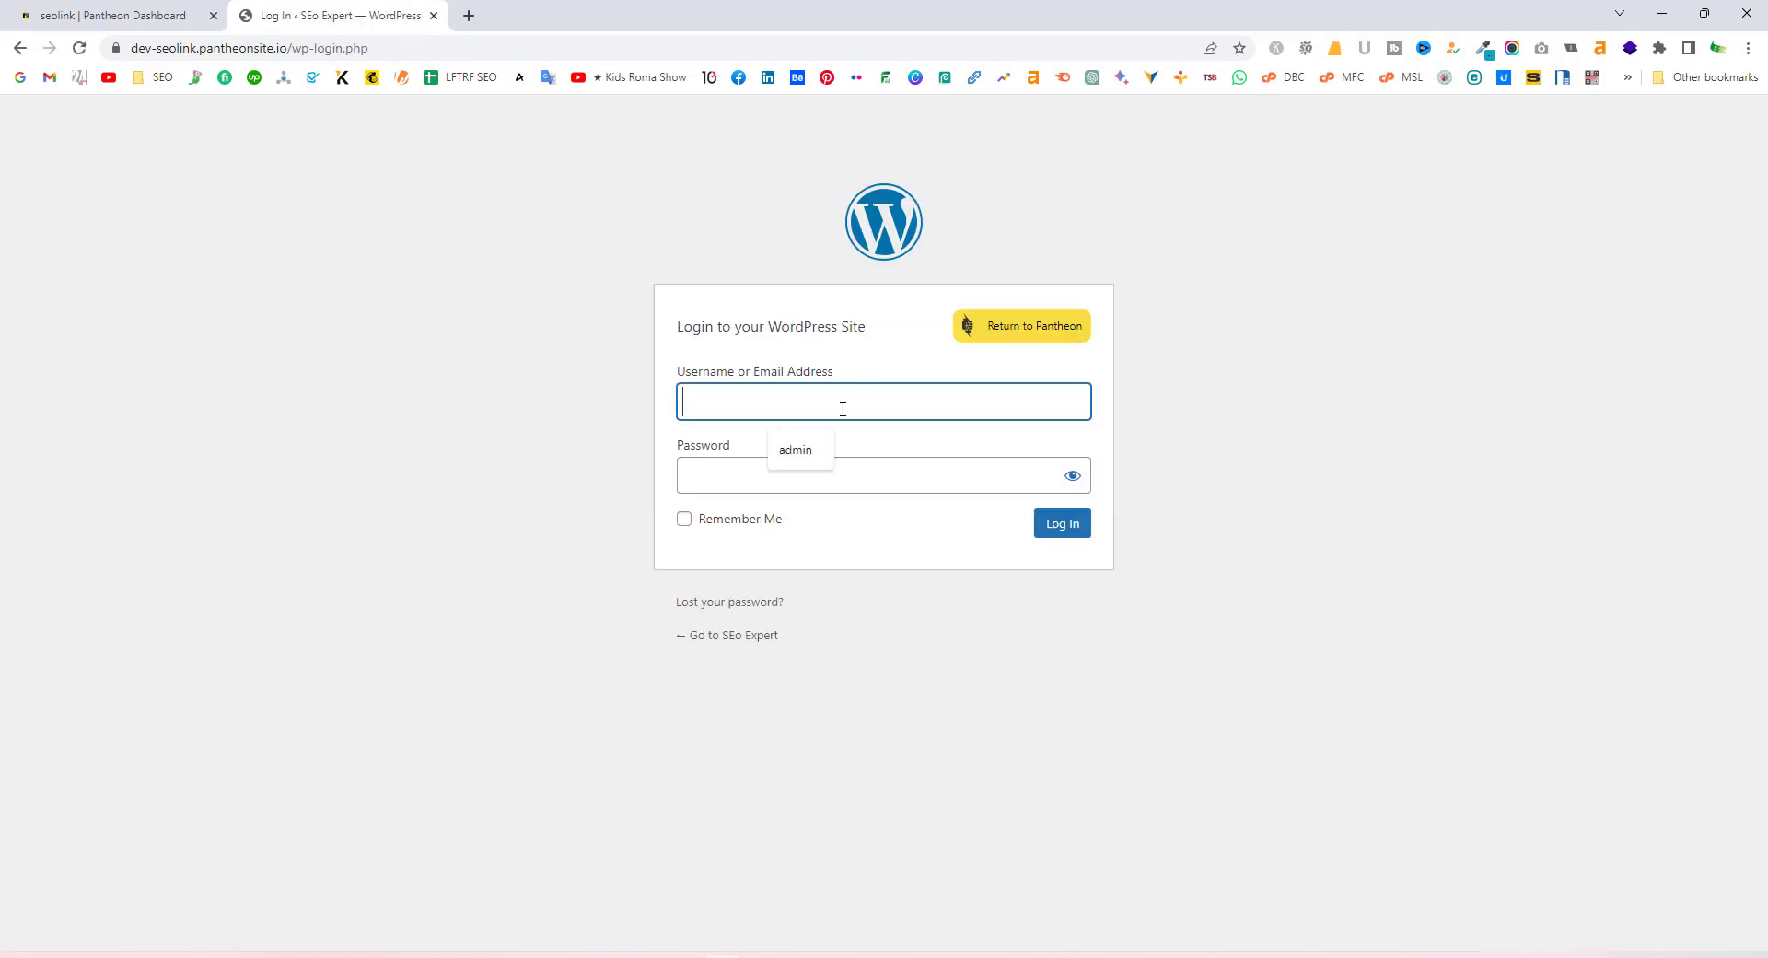
pyautogui.click(797, 448)
pyautogui.click(789, 474)
pyautogui.hotkey('ctrl', 'v')
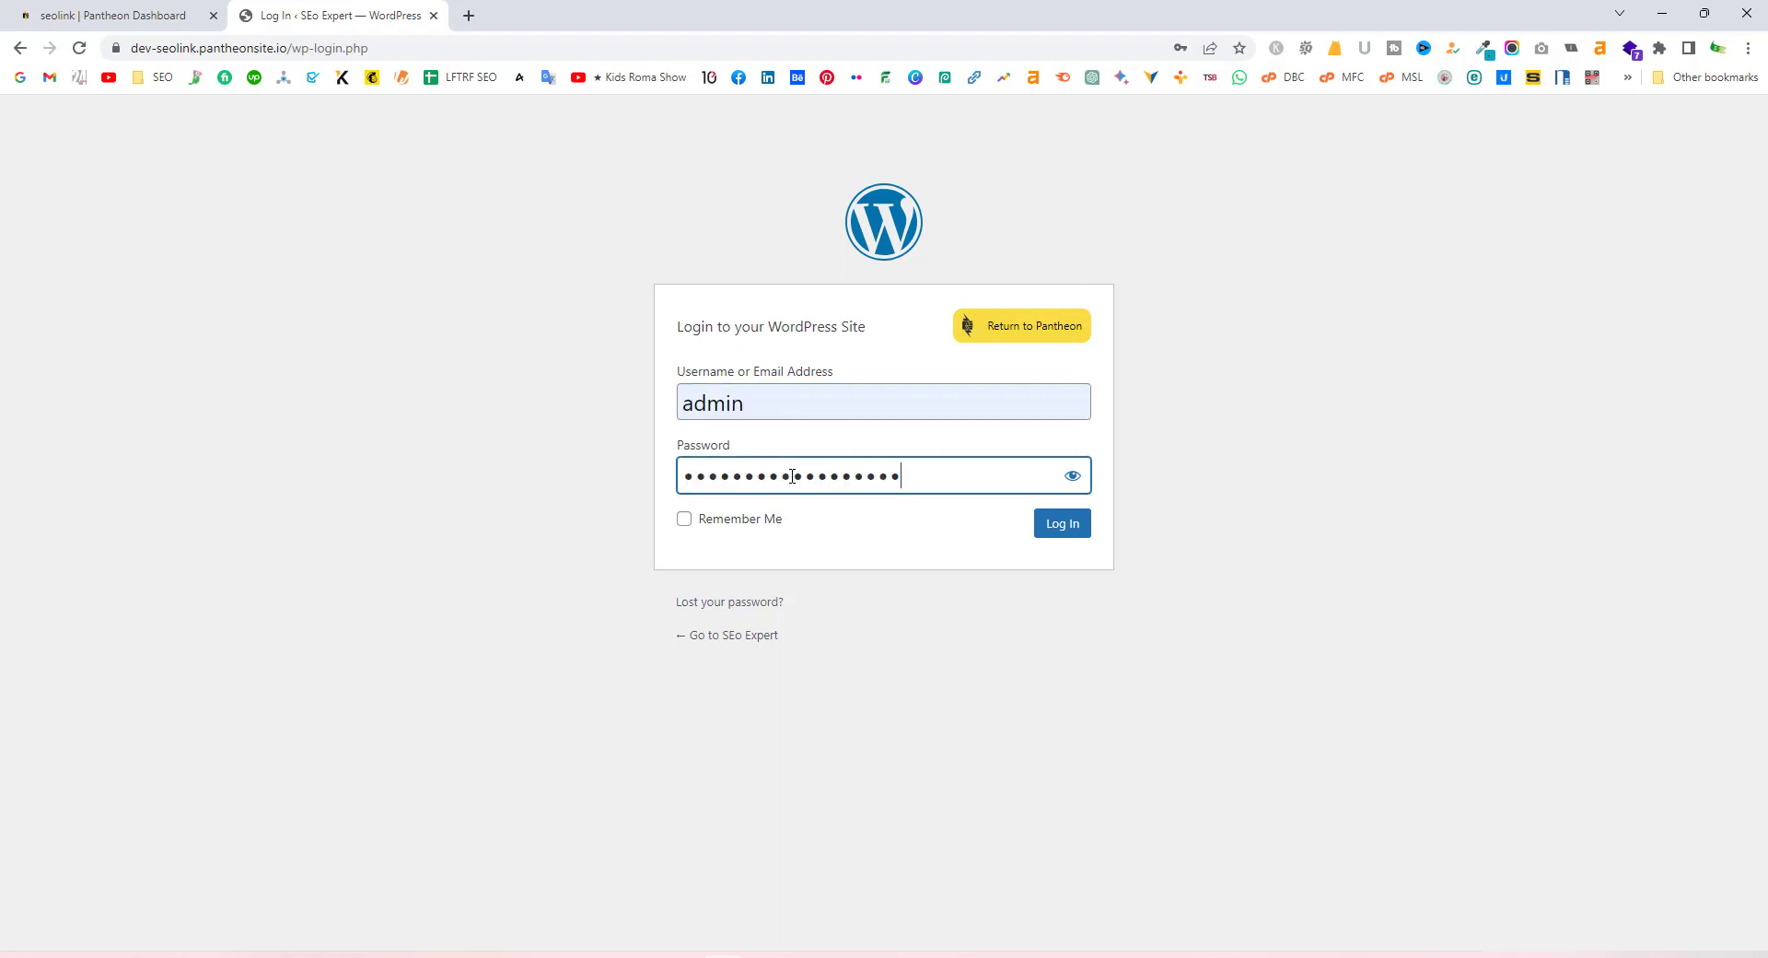
pyautogui.hotkey('ctrl', 'a')
pyautogui.click(679, 490)
pyautogui.click(1061, 525)
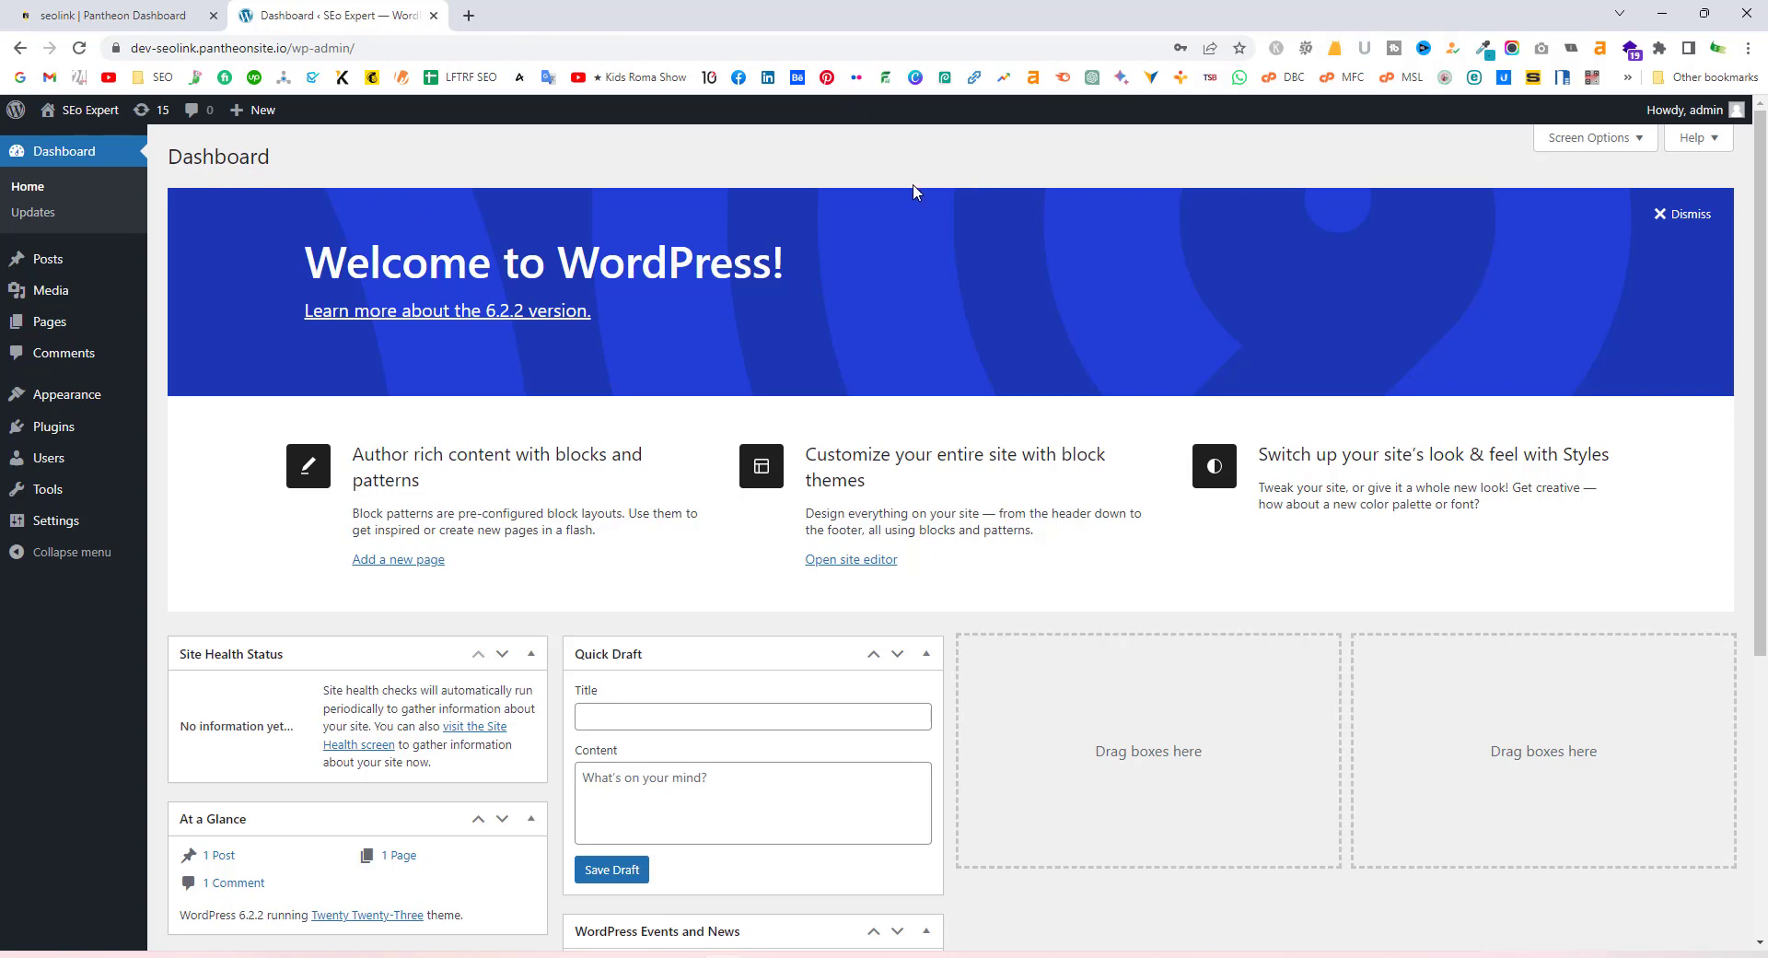
# Step: Dismiss Pantheon's quick tour, log out of the SEO account, and close the Pantheon tab
pyautogui.click(62, 9)
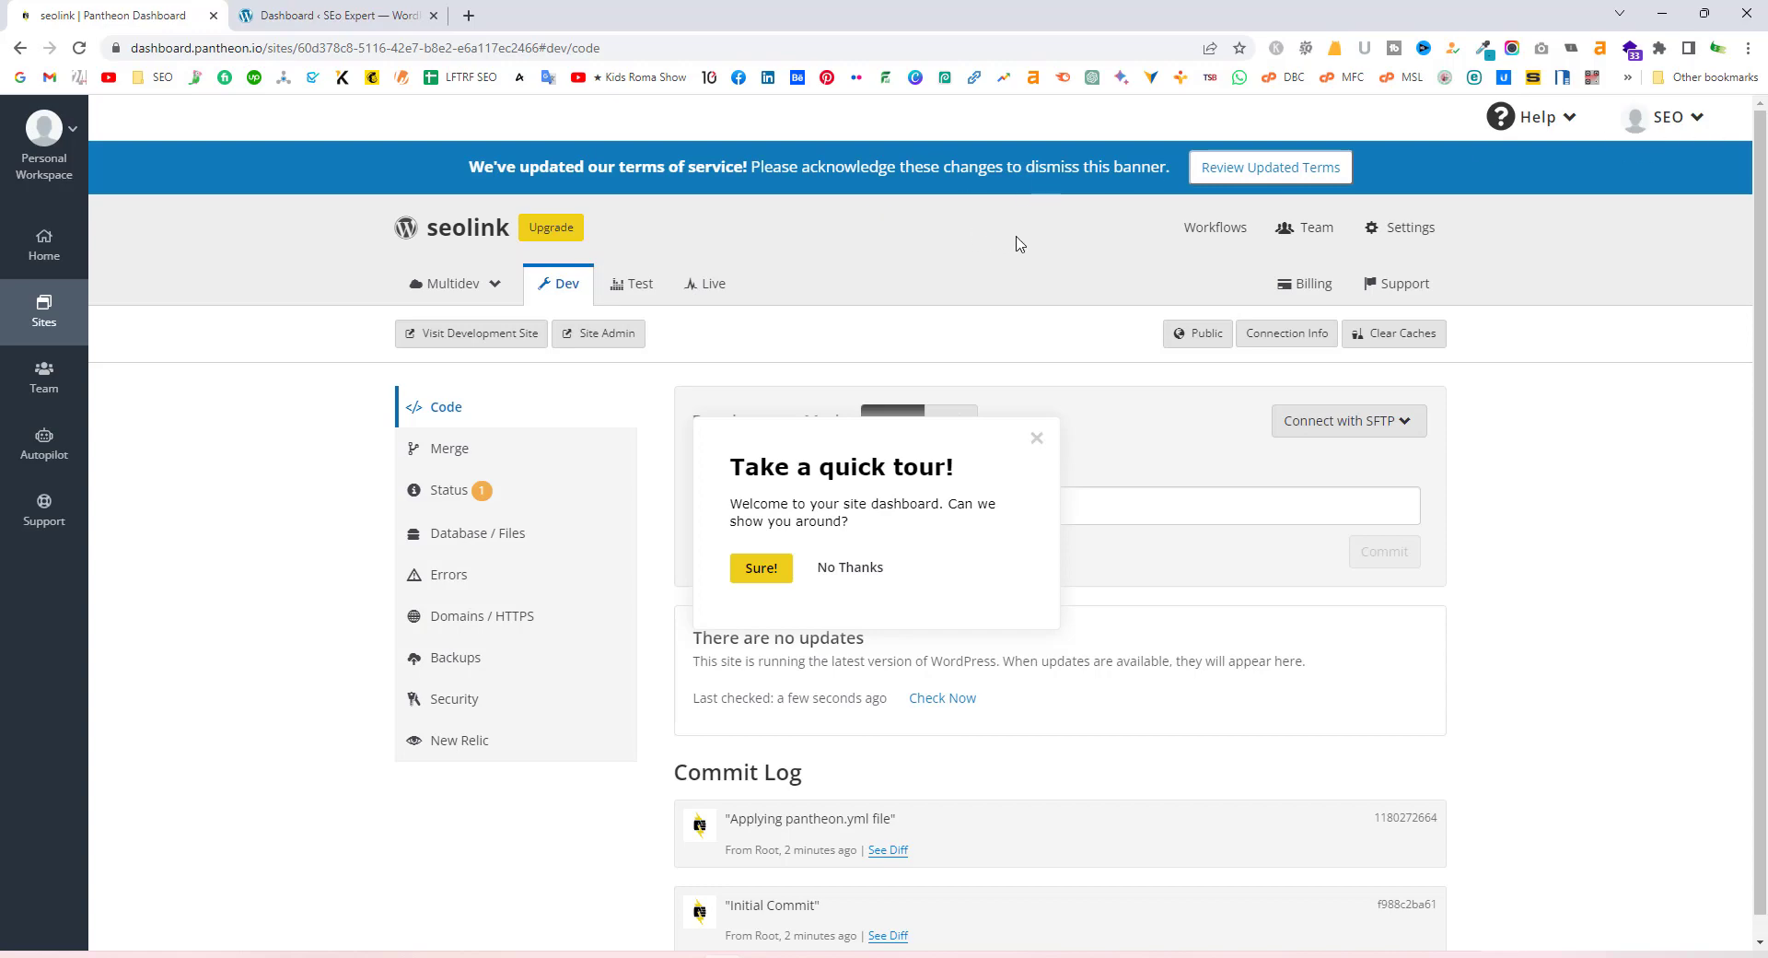
pyautogui.click(1035, 438)
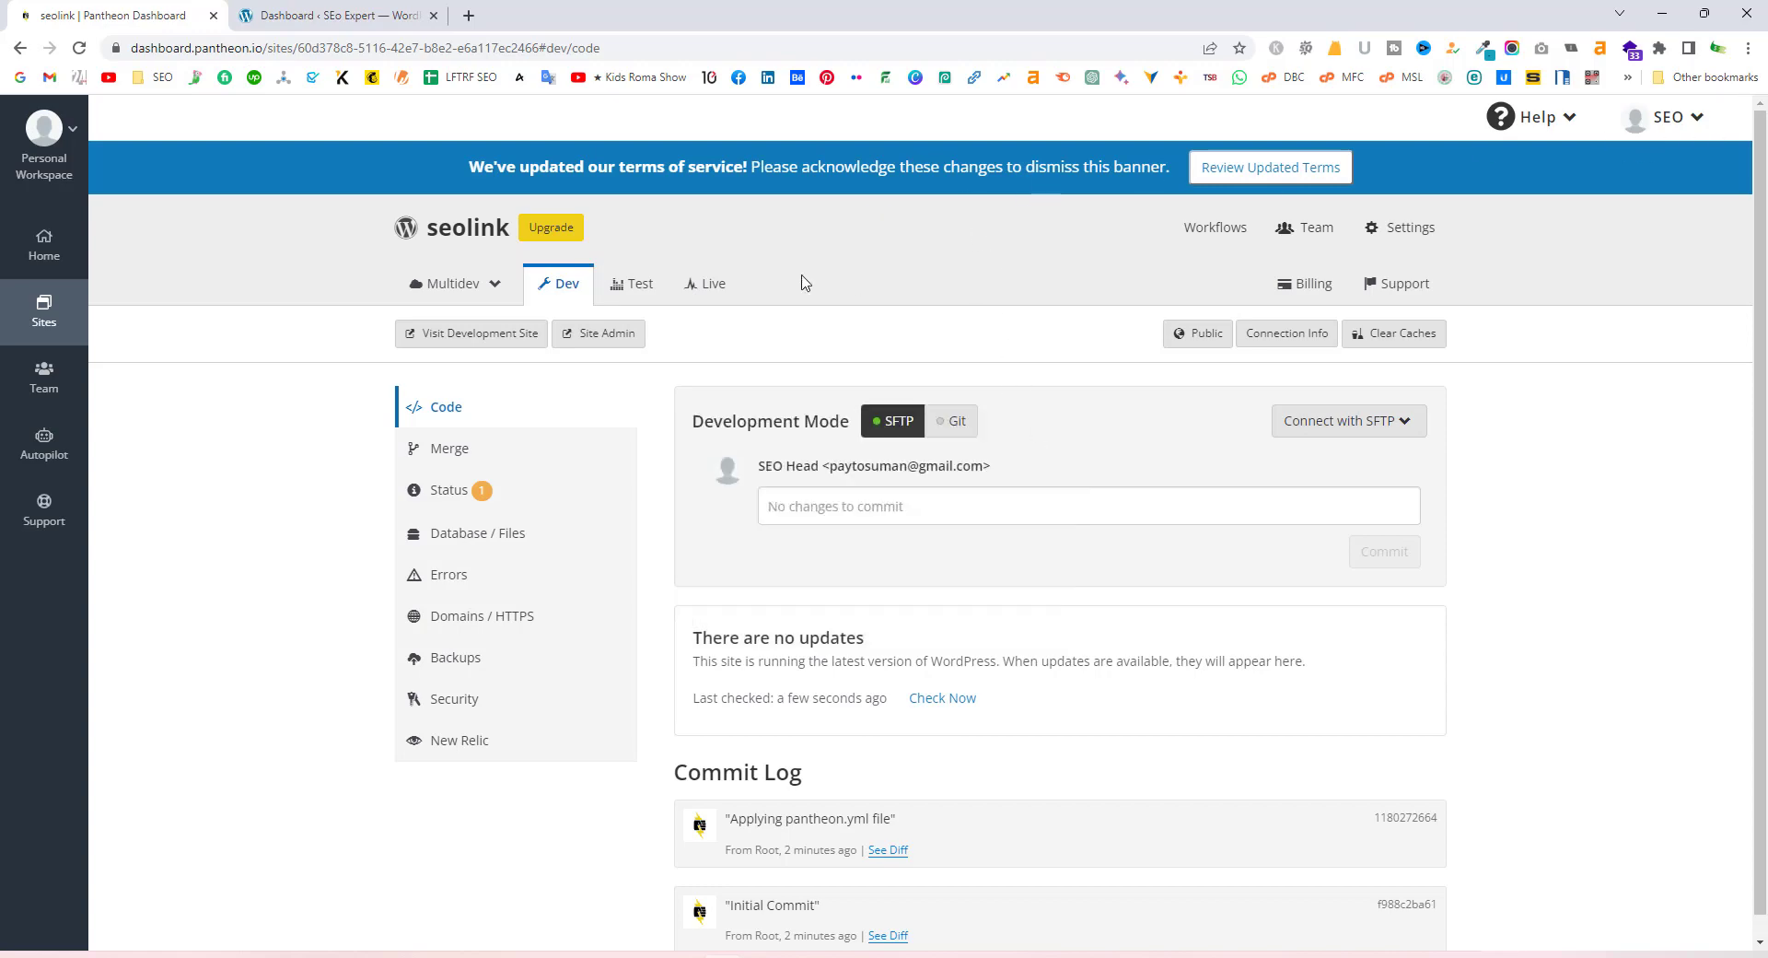
pyautogui.click(313, 16)
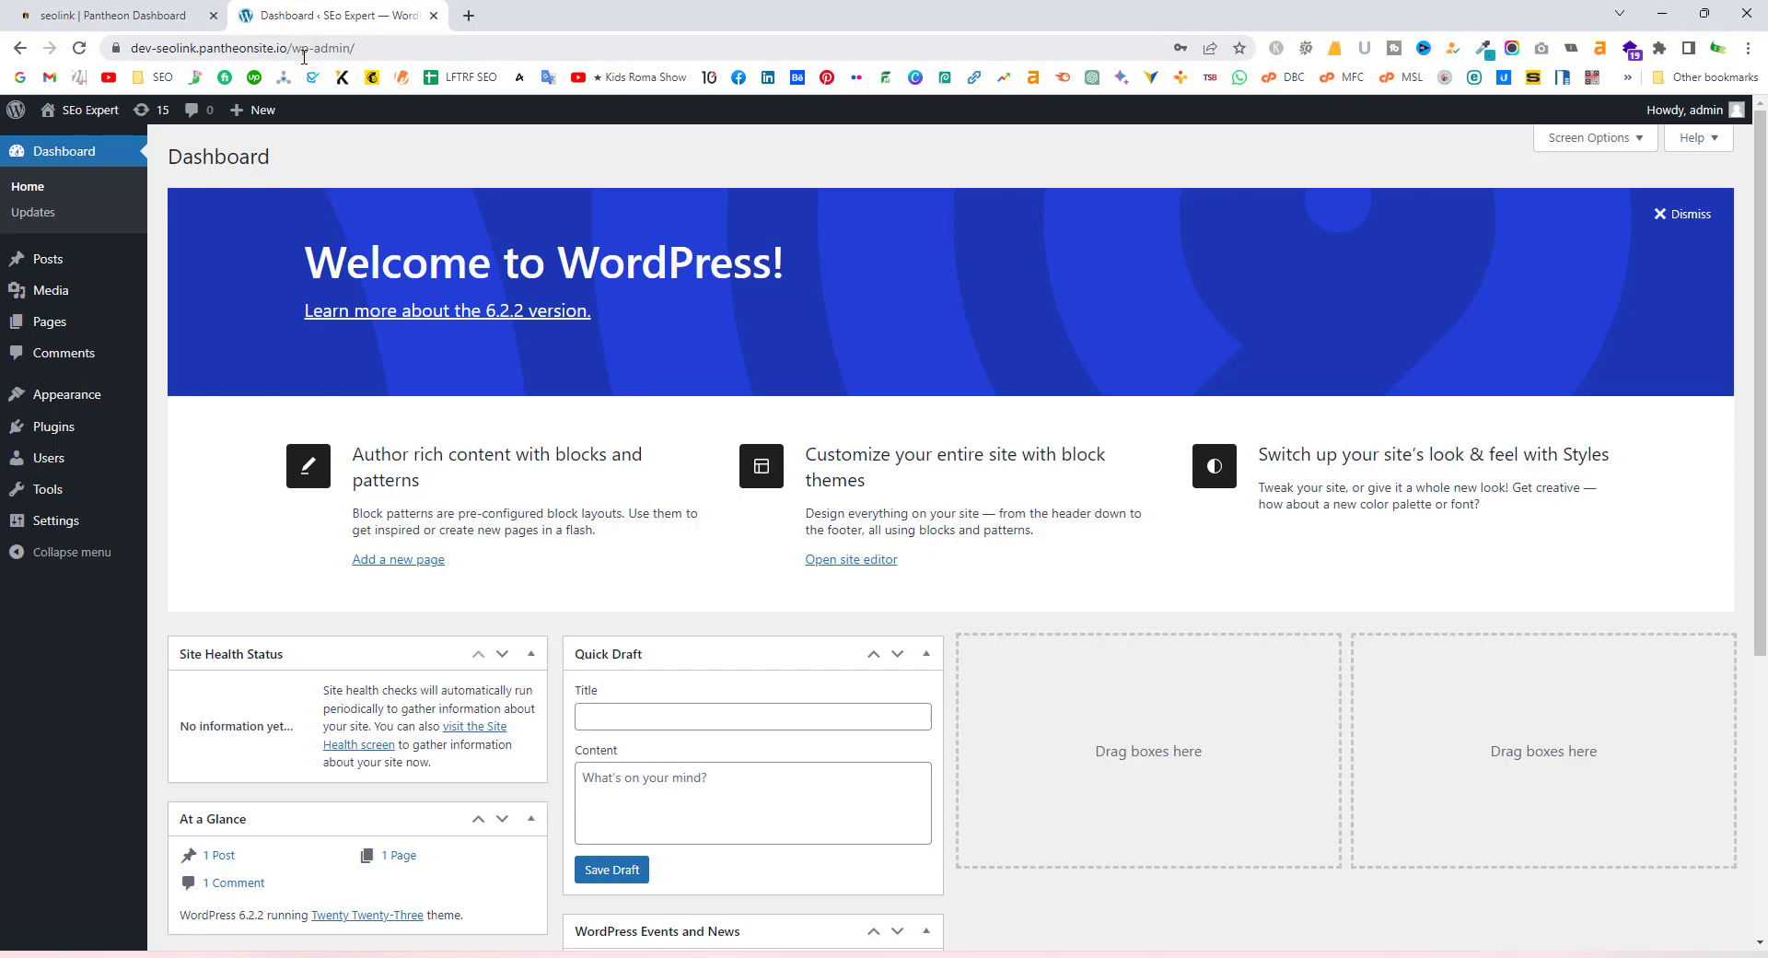
pyautogui.click(171, 17)
pyautogui.click(1669, 117)
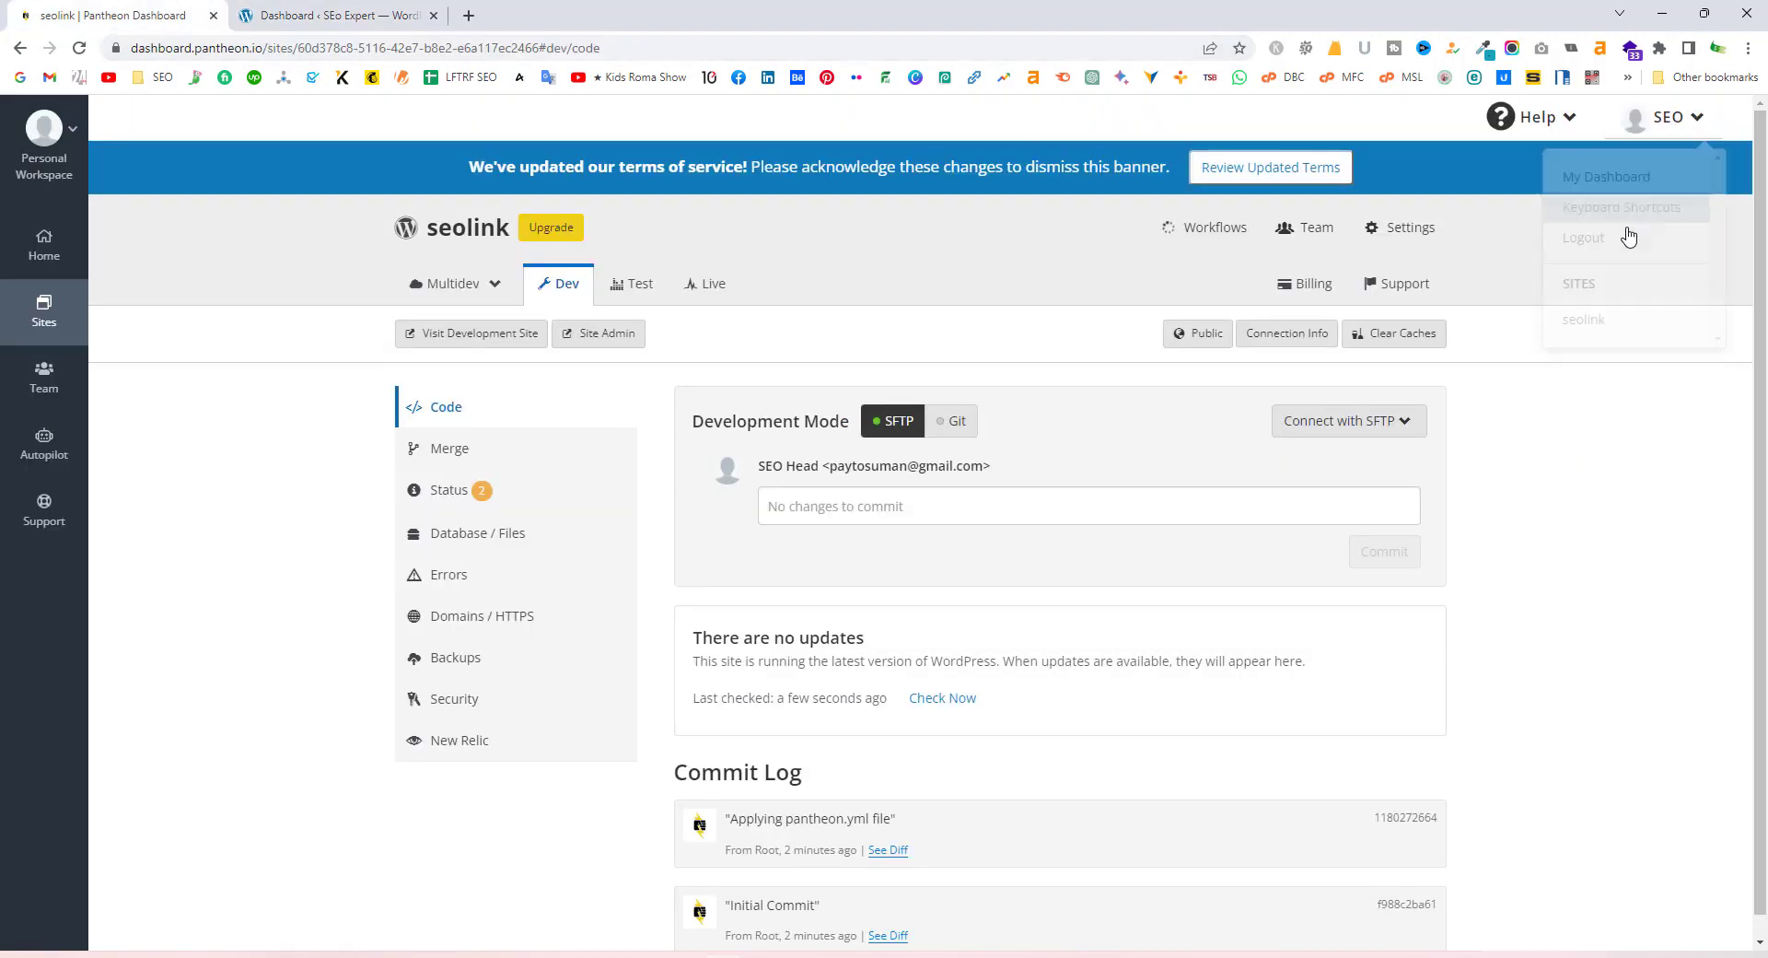
pyautogui.click(1607, 239)
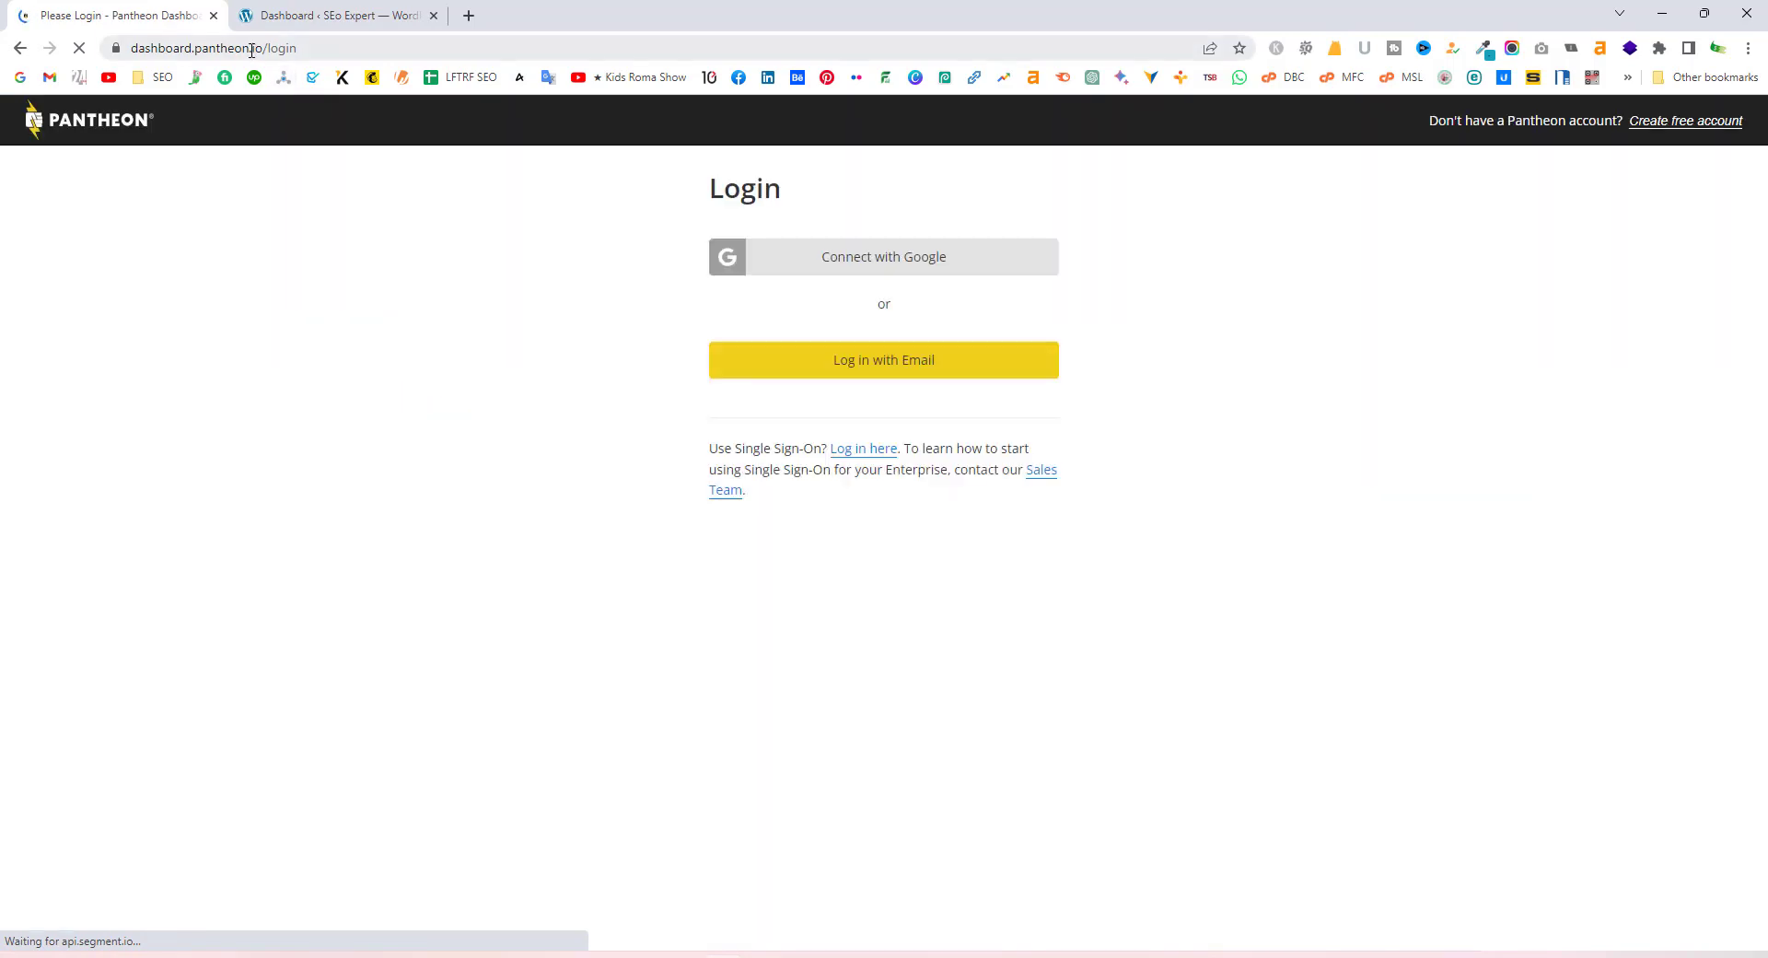
pyautogui.click(212, 16)
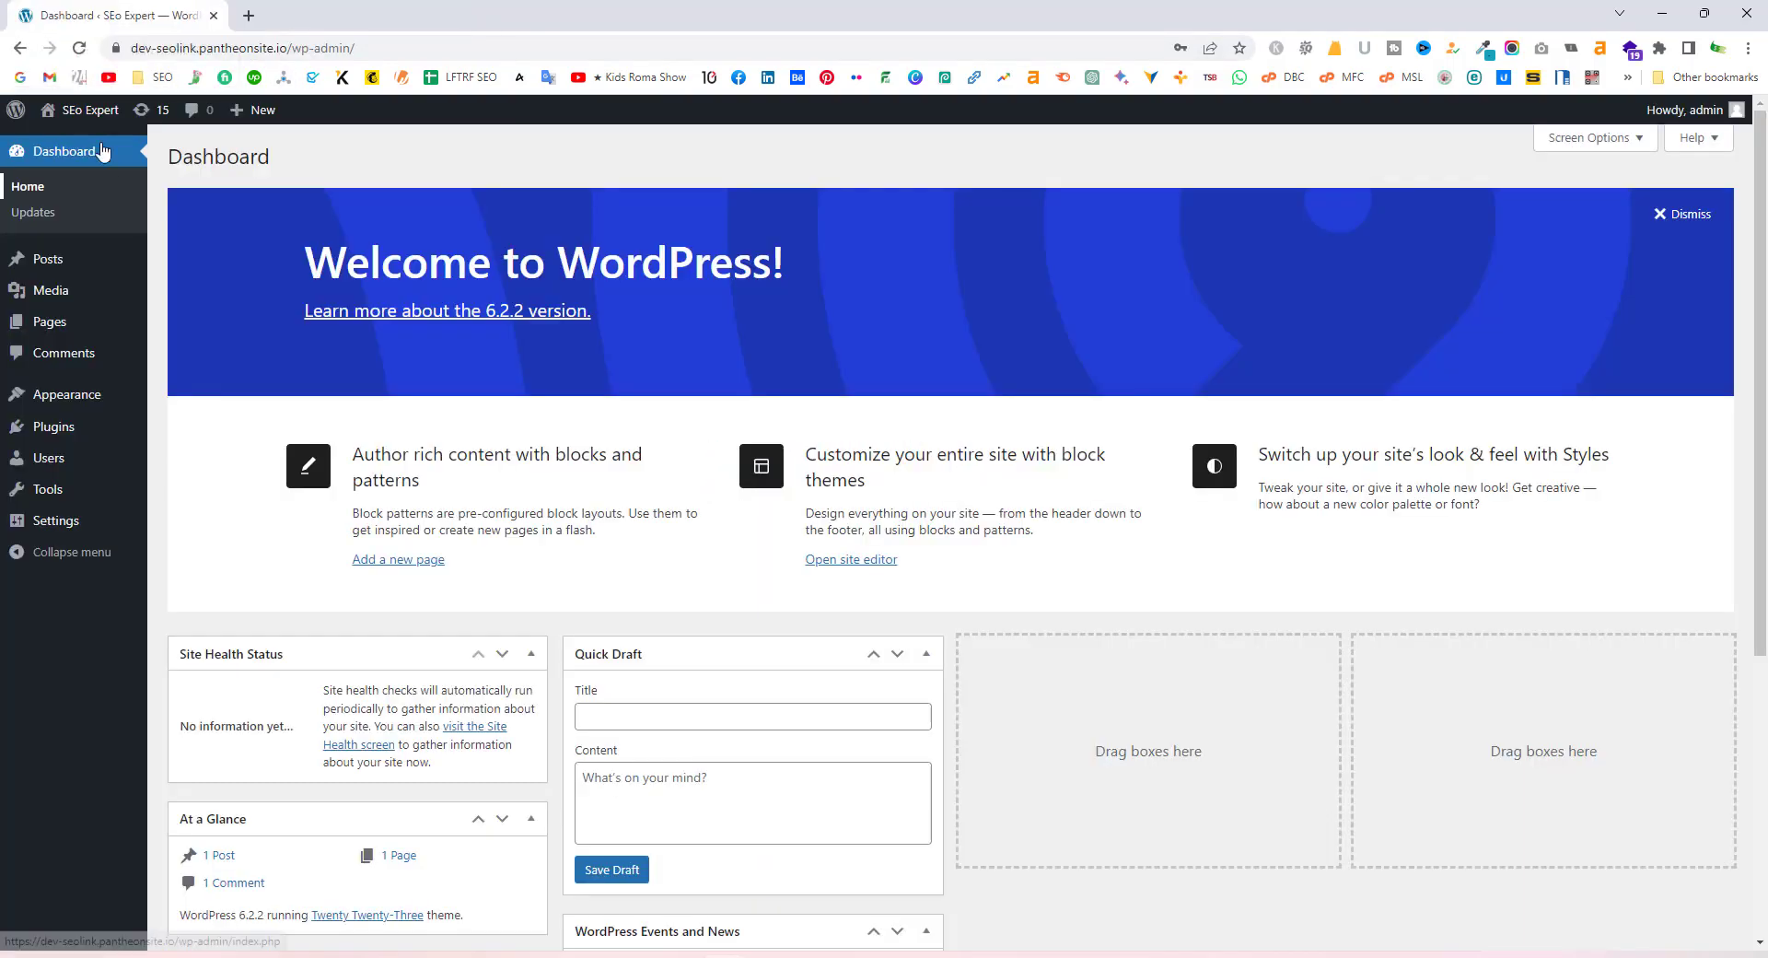
# Step: View the live front page in a new tab, scrolling past the 'Mindblown' heading and Hello world! post
pyautogui.click(64, 134)
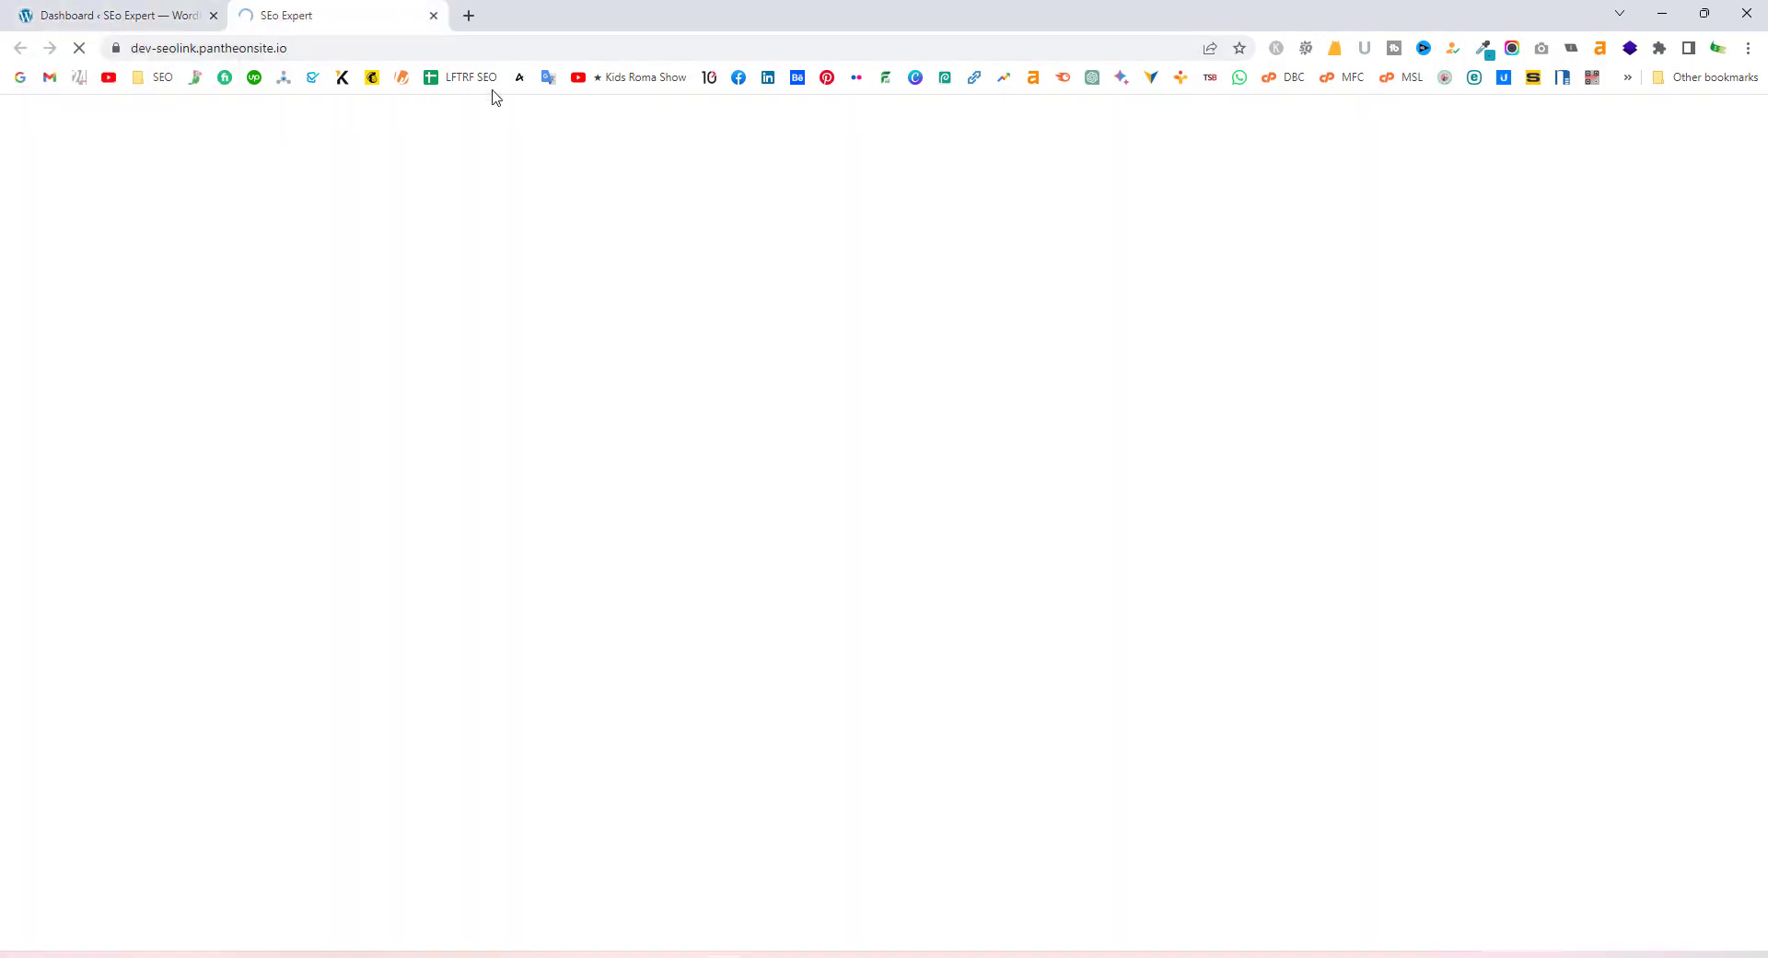
pyautogui.click(329, 49)
pyautogui.click(330, 49)
pyautogui.moveTo(384, 51); pyautogui.dragTo(131, 50)
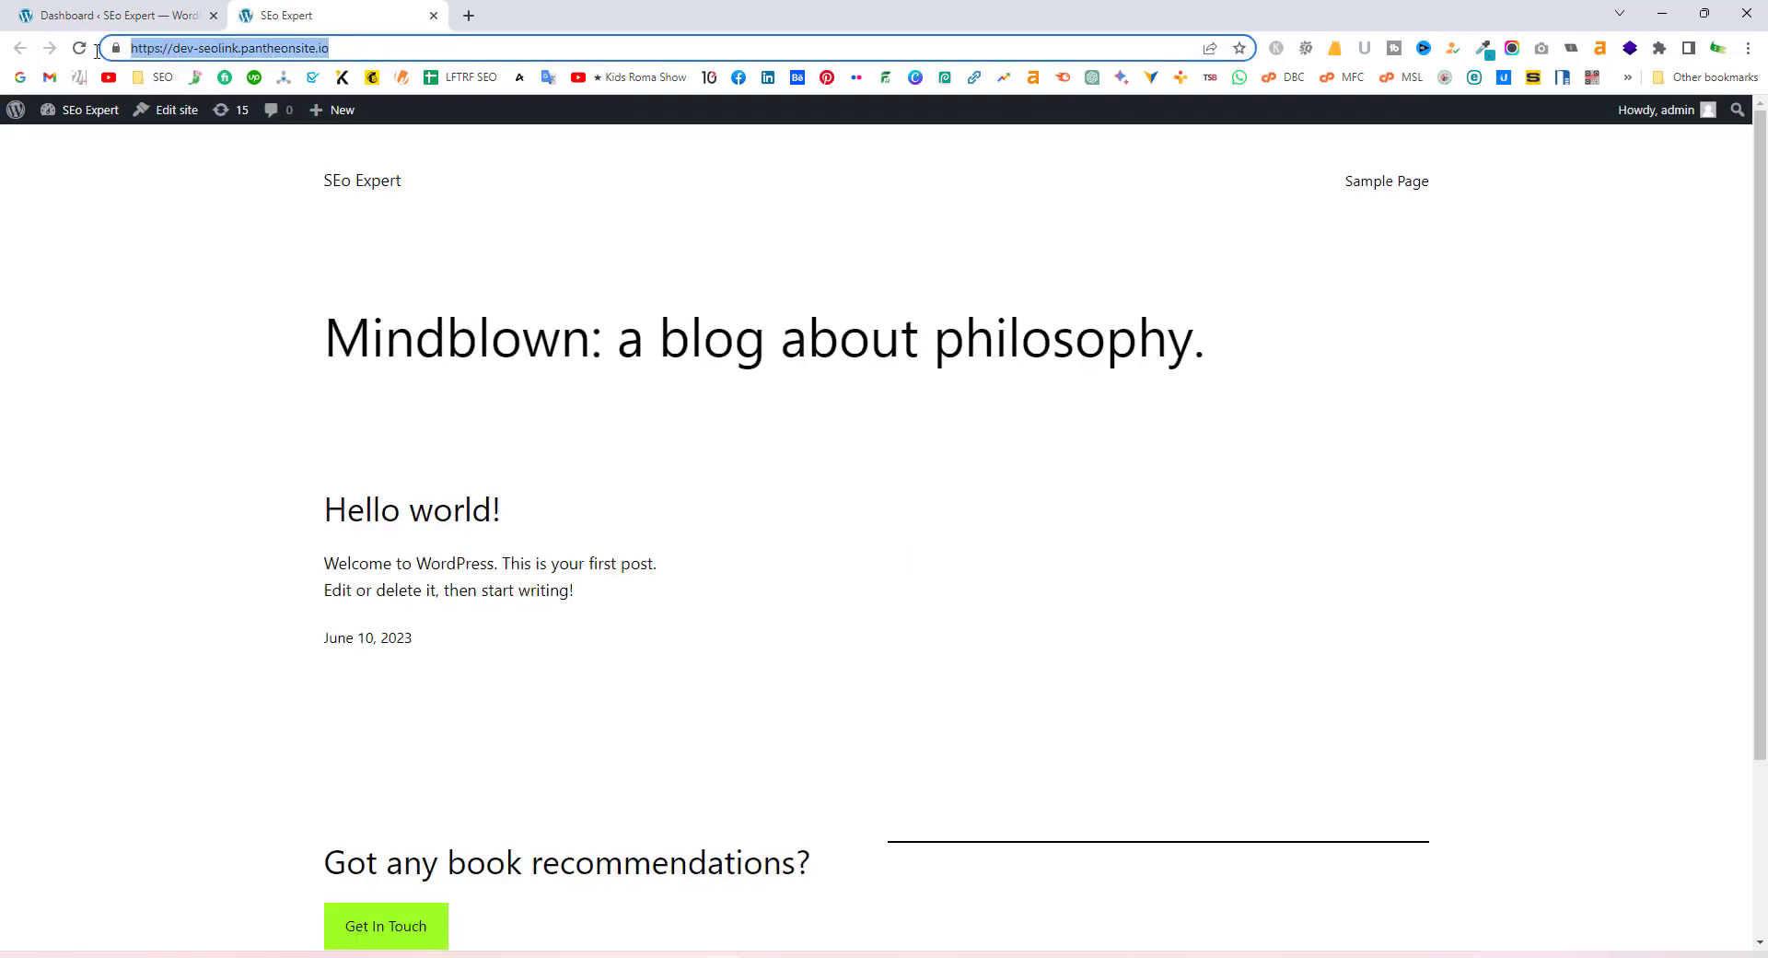
pyautogui.click(335, 51)
pyautogui.scroll(-1, 832, 366)
pyautogui.scroll(-1, 831, 365)
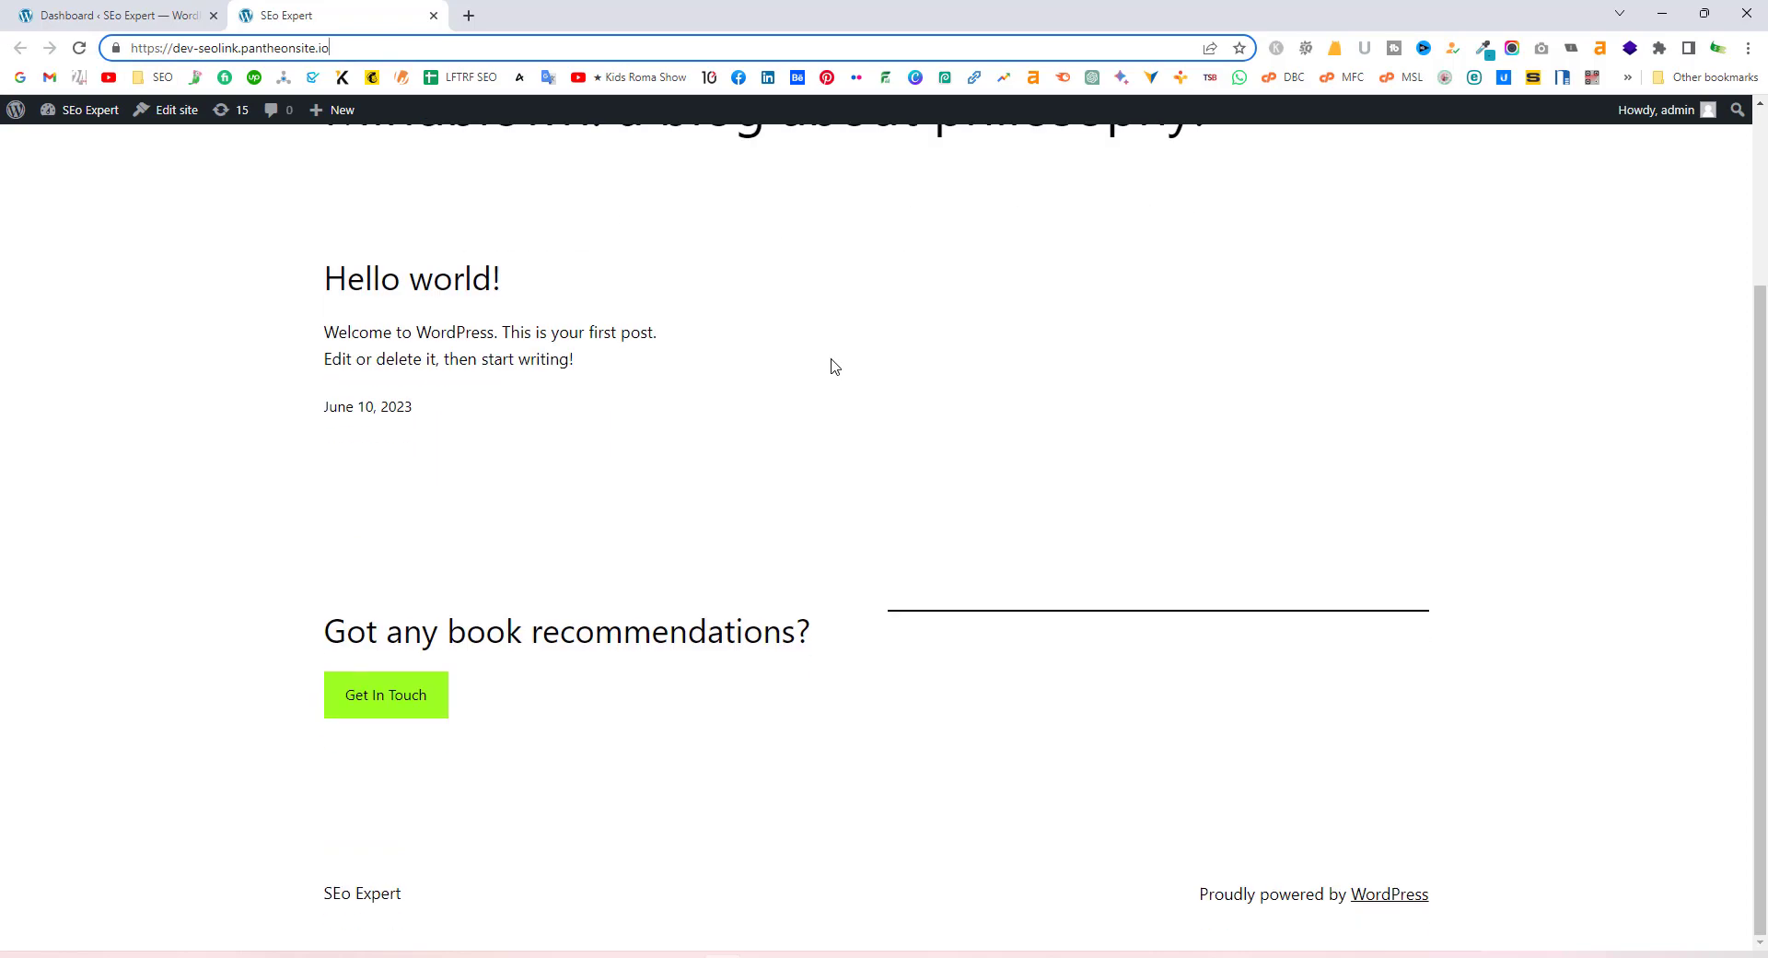
pyautogui.scroll(2, 830, 361)
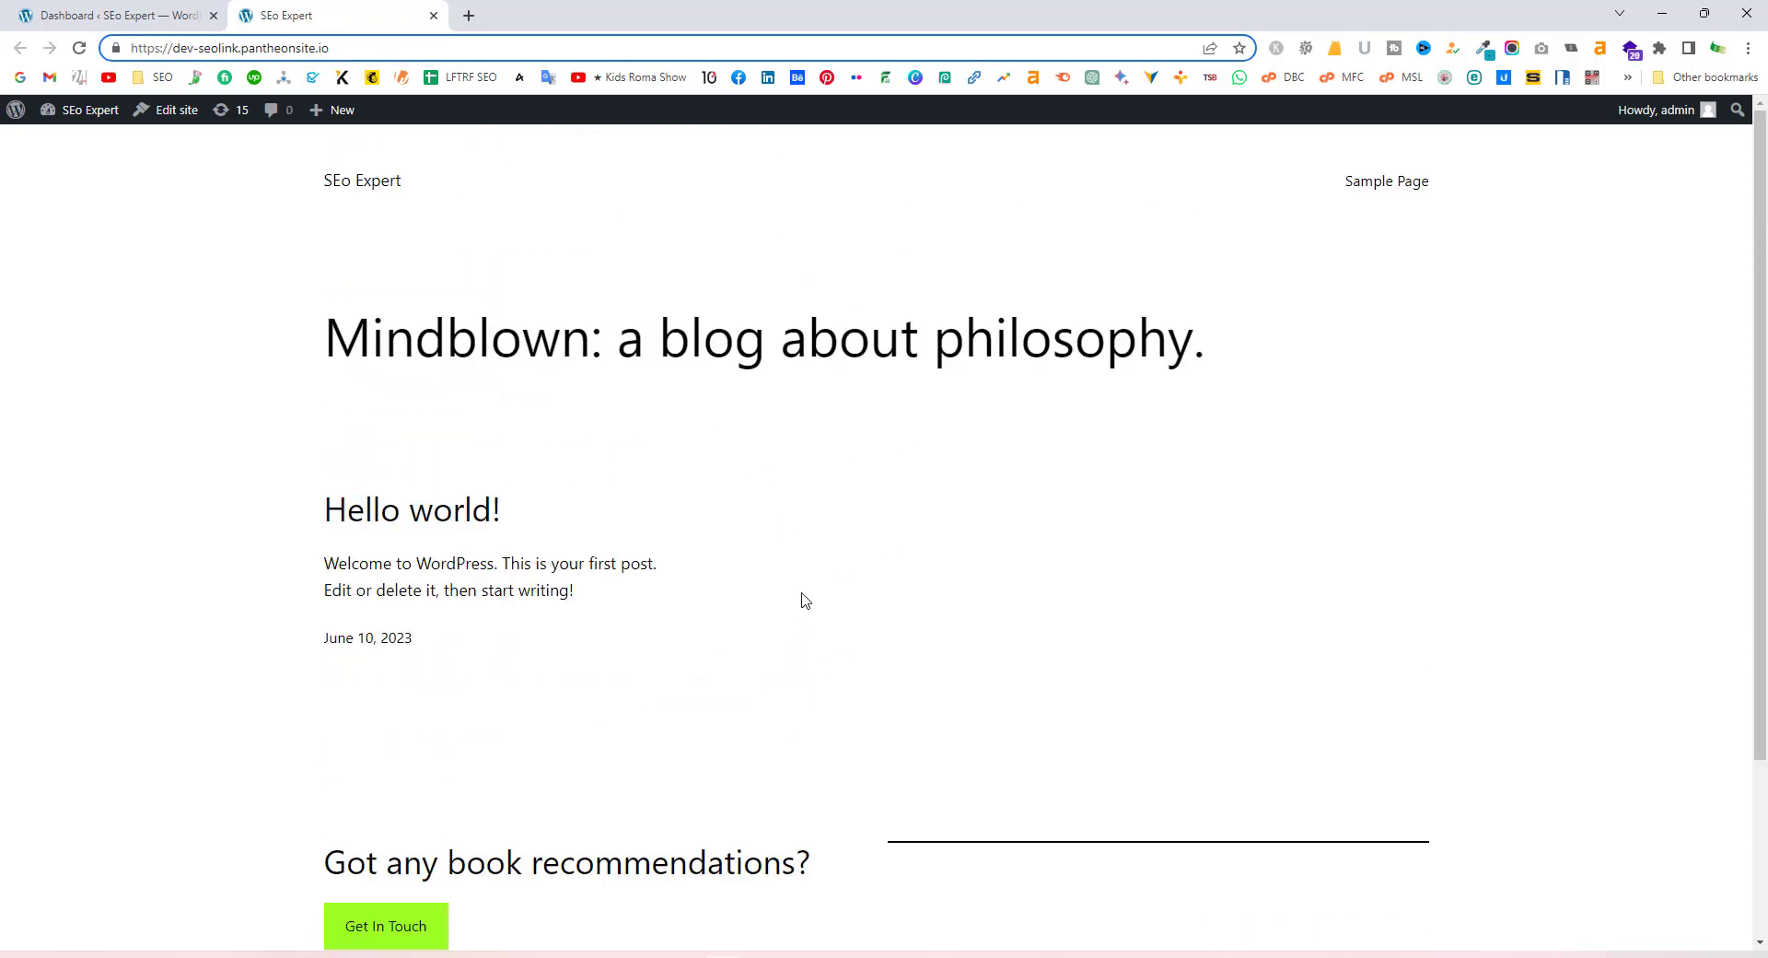
pyautogui.click(834, 577)
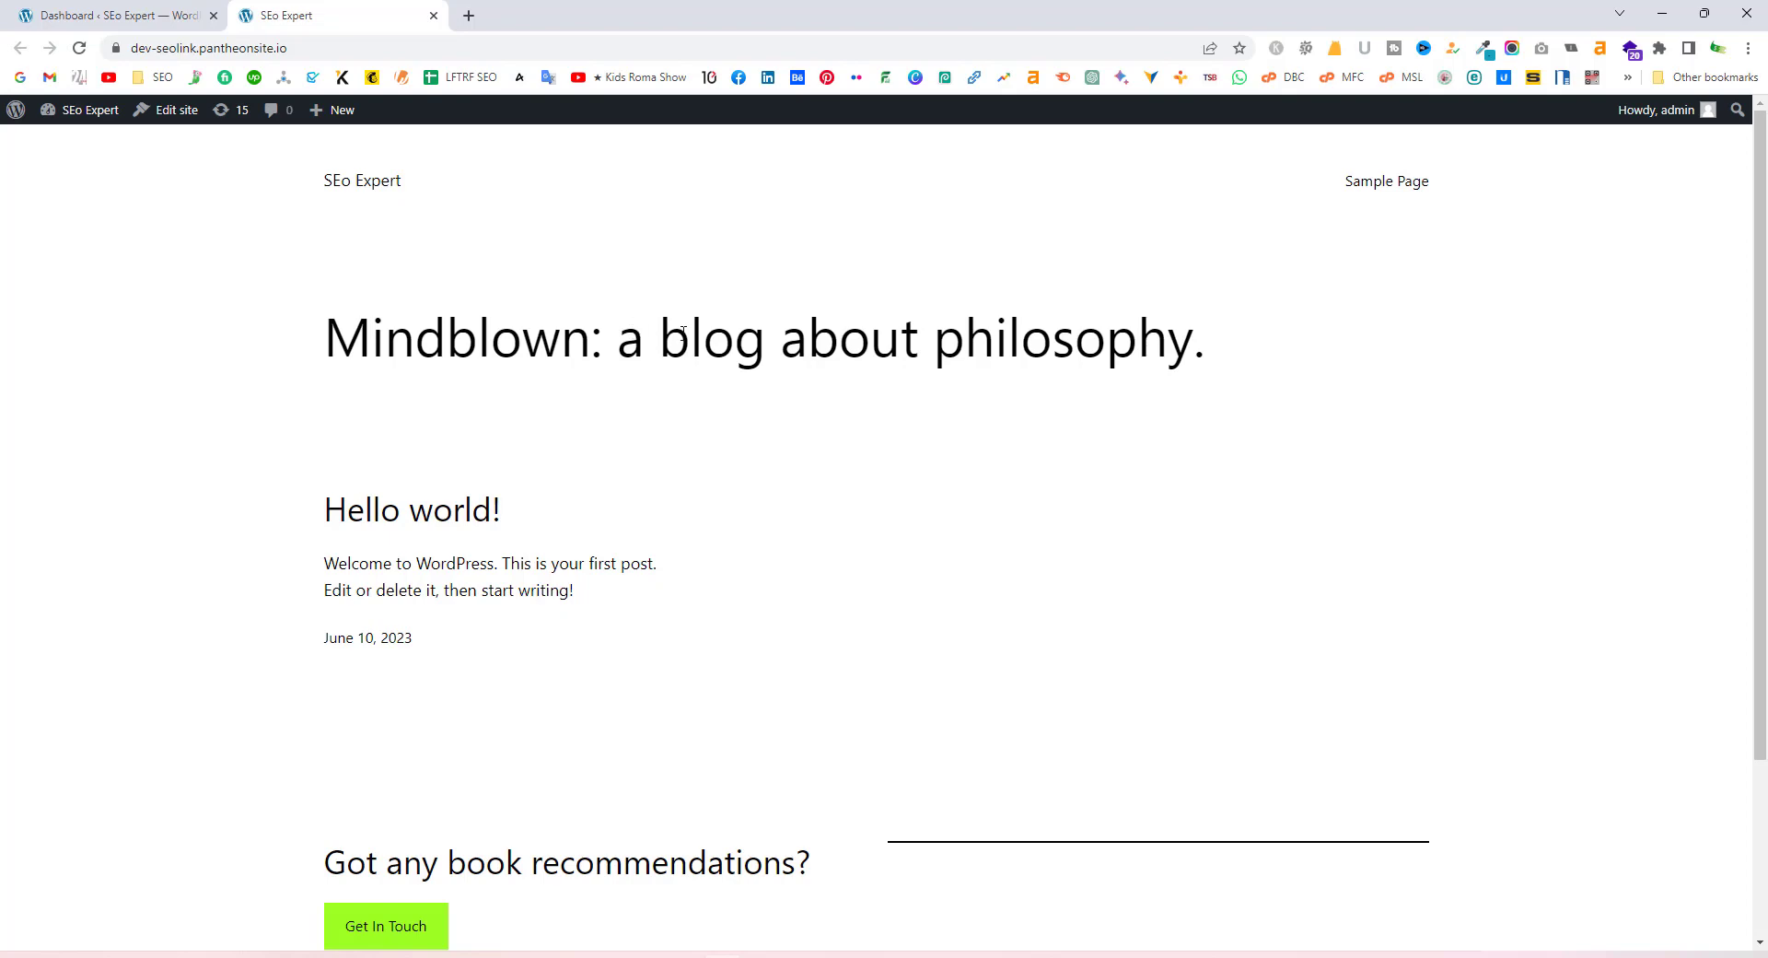
# Step: Switch back to the 'Dashboard ‹ SEo Expert' tab, leaving the front-end tab open
pyautogui.click(97, 15)
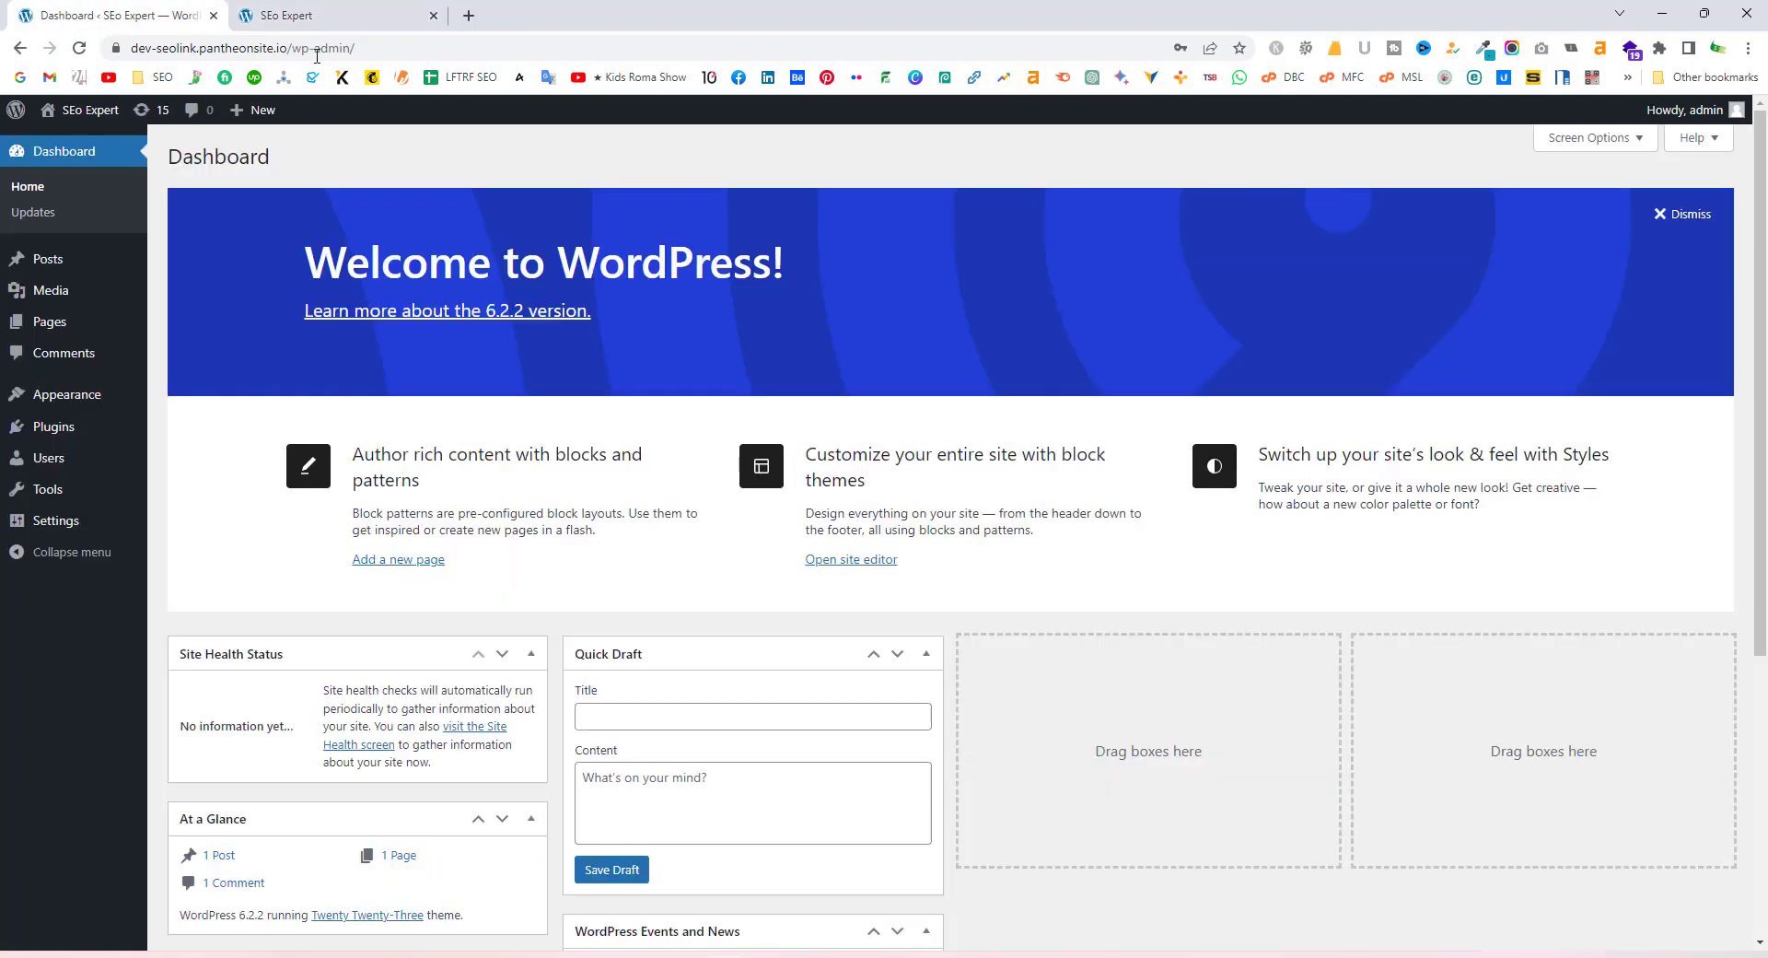